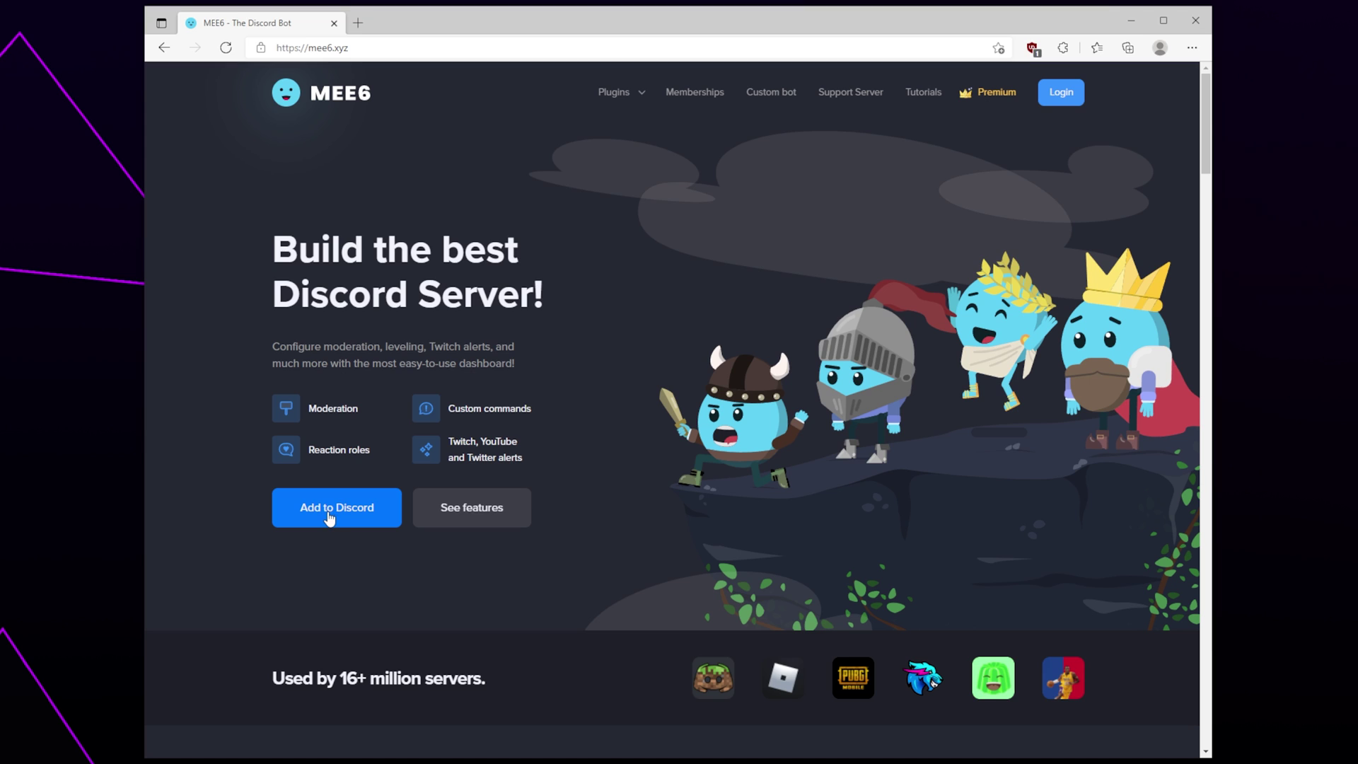
Step: Sign in to MEE6 with the Discord account and authorize access to reach the server list
{"action": "left_click", "coordinate": [348, 520]}
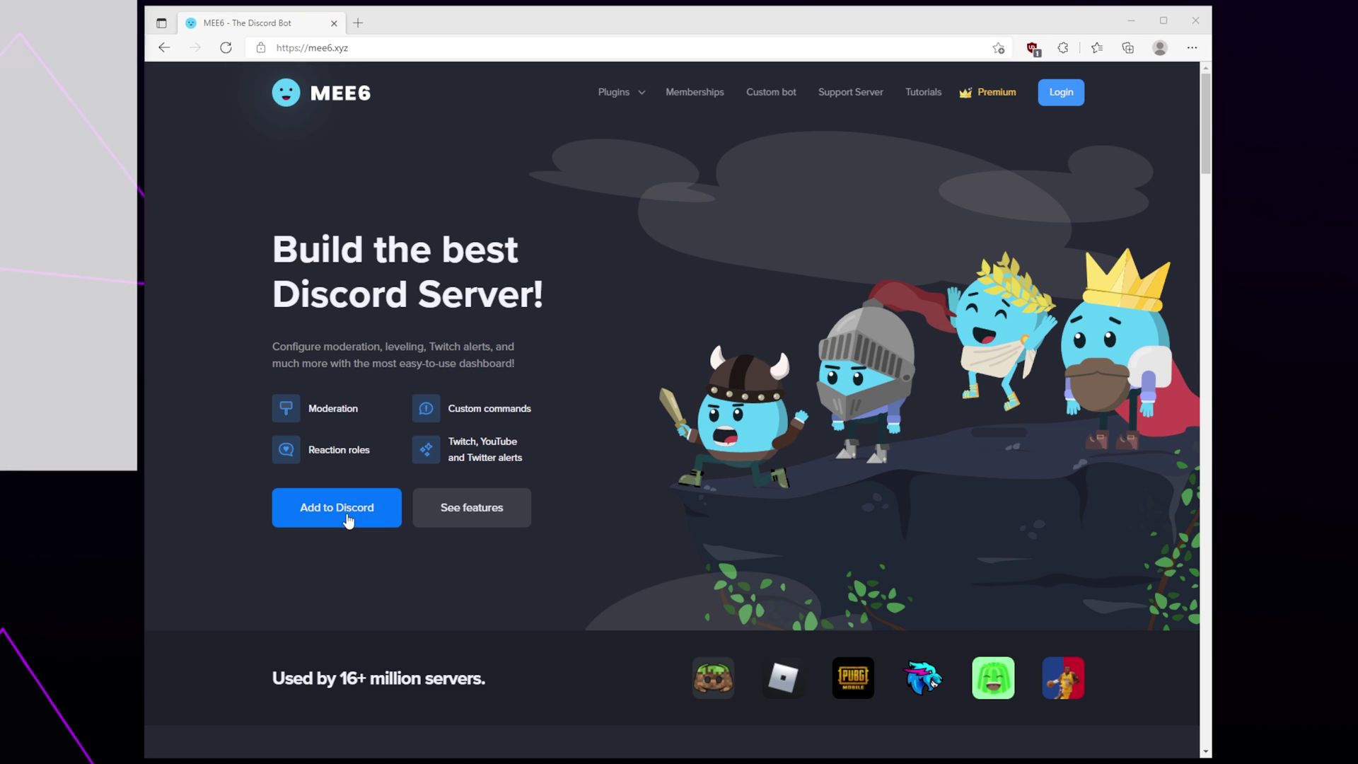
{"action": "left_click", "coordinate": [605, 626]}
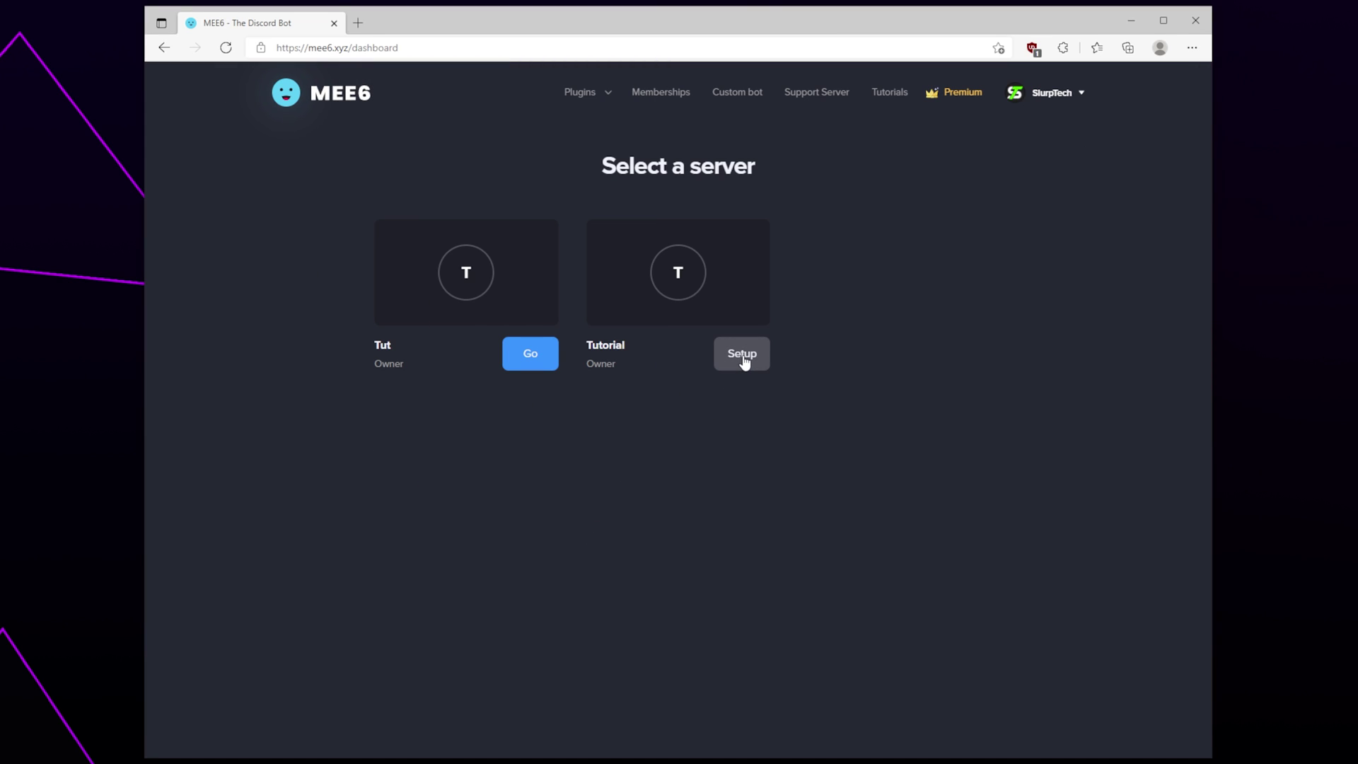
Step: Start MEE6 bot setup for the Tutorial server, keeping Tutorial as the target server
{"action": "left_click", "coordinate": [743, 355]}
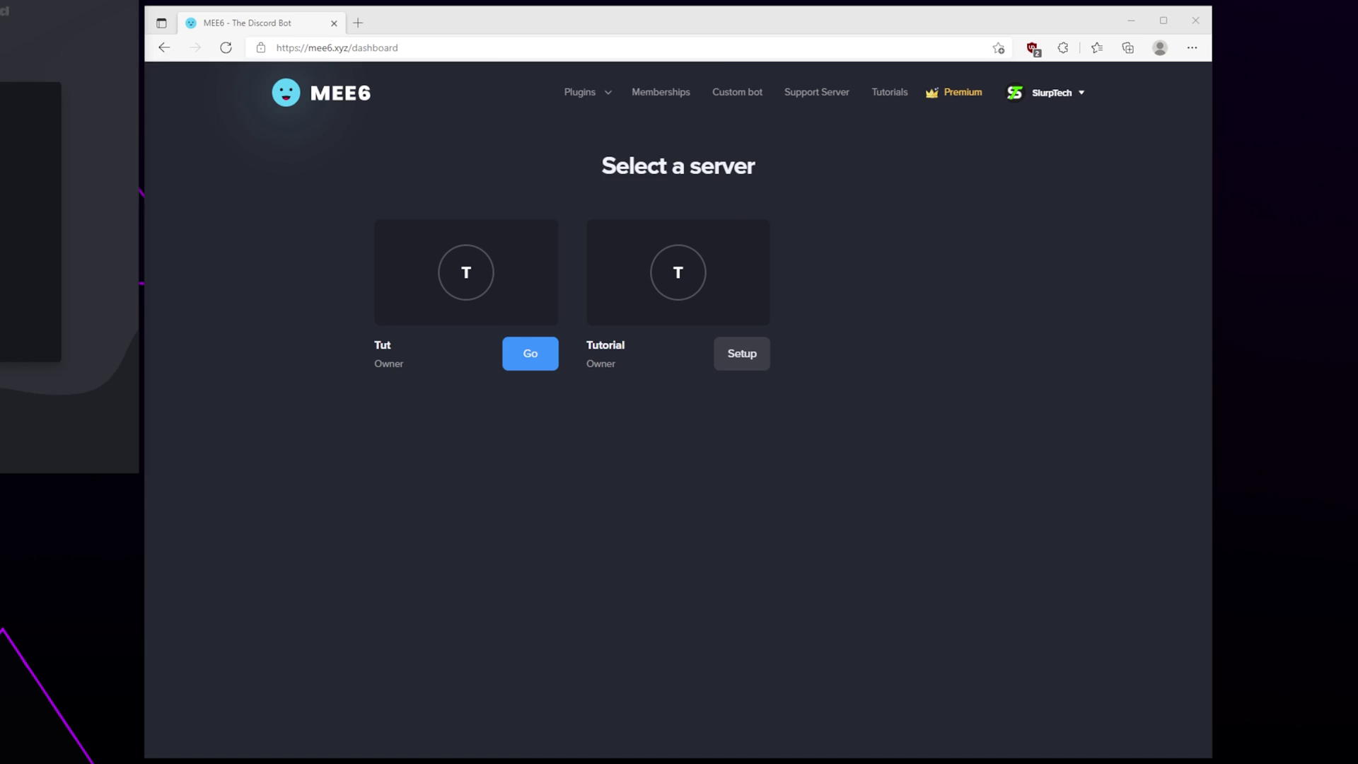
{"action": "left_click", "coordinate": [528, 488]}
{"action": "left_click", "coordinate": [506, 548]}
{"action": "left_click", "coordinate": [622, 564]}
Step: Review the bot's requested permissions, authorize them, and pass the hCaptcha check
{"action": "scroll", "coordinate": [631, 424], "scroll_direction": "down", "scroll_amount": 6}
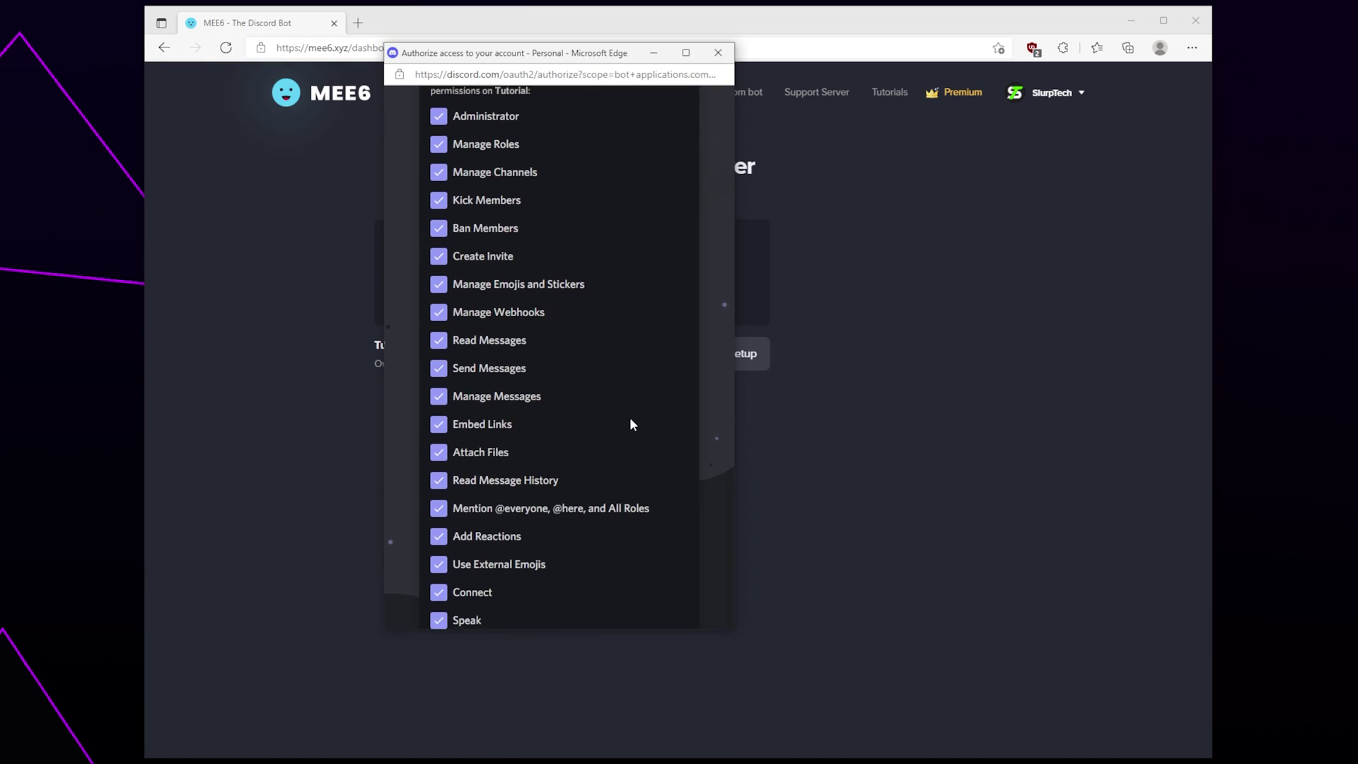
{"action": "scroll", "coordinate": [626, 423], "scroll_direction": "down", "scroll_amount": 2}
{"action": "scroll", "coordinate": [588, 403], "scroll_direction": "up", "scroll_amount": 8}
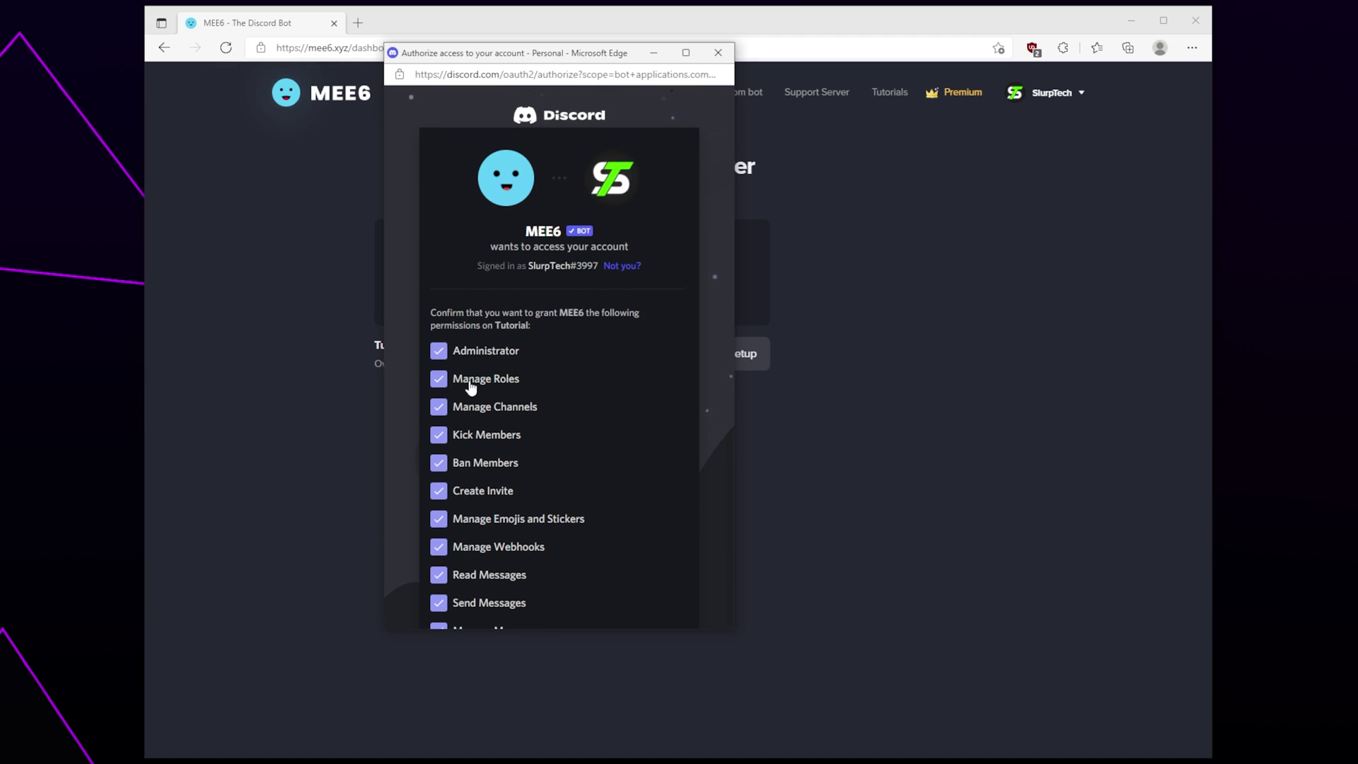
{"action": "scroll", "coordinate": [481, 382], "scroll_direction": "down", "scroll_amount": 4}
{"action": "scroll", "coordinate": [506, 375], "scroll_direction": "down", "scroll_amount": 4}
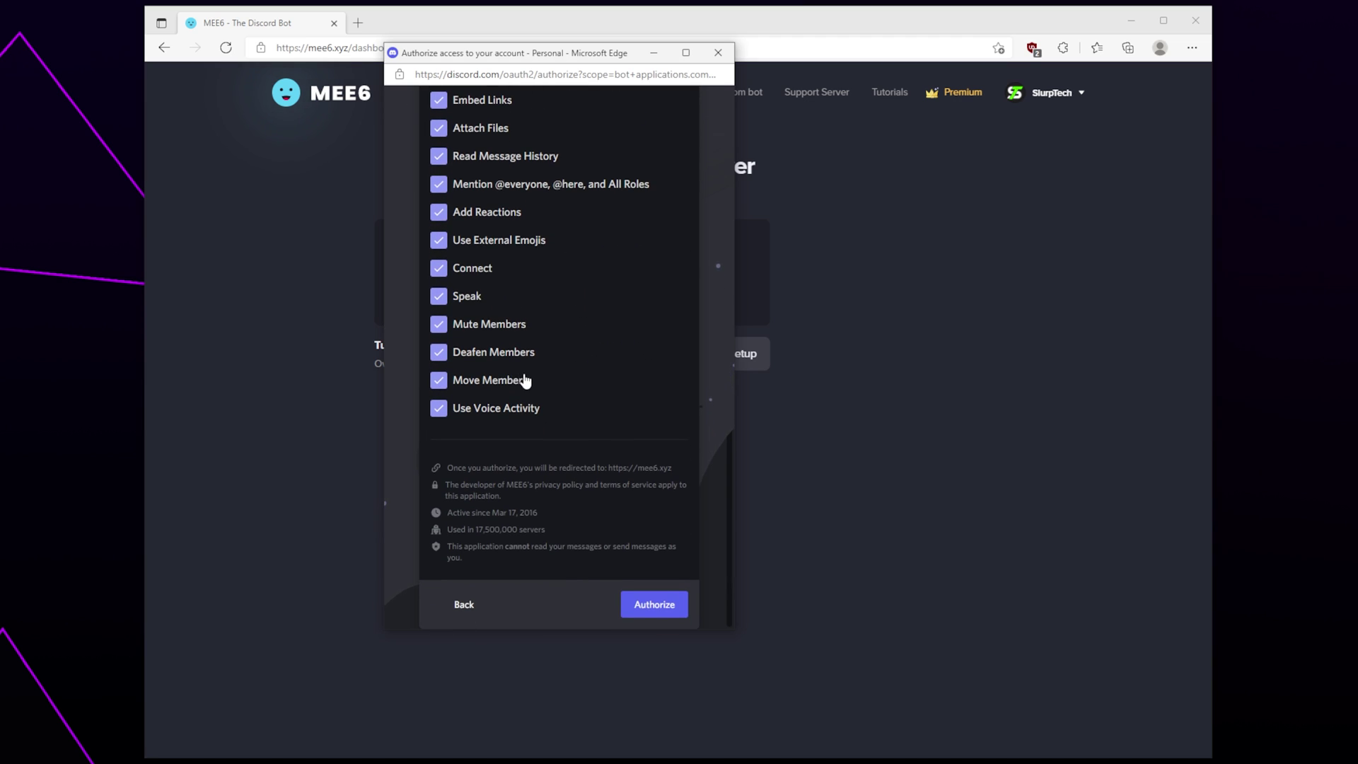
{"action": "left_click", "coordinate": [645, 608]}
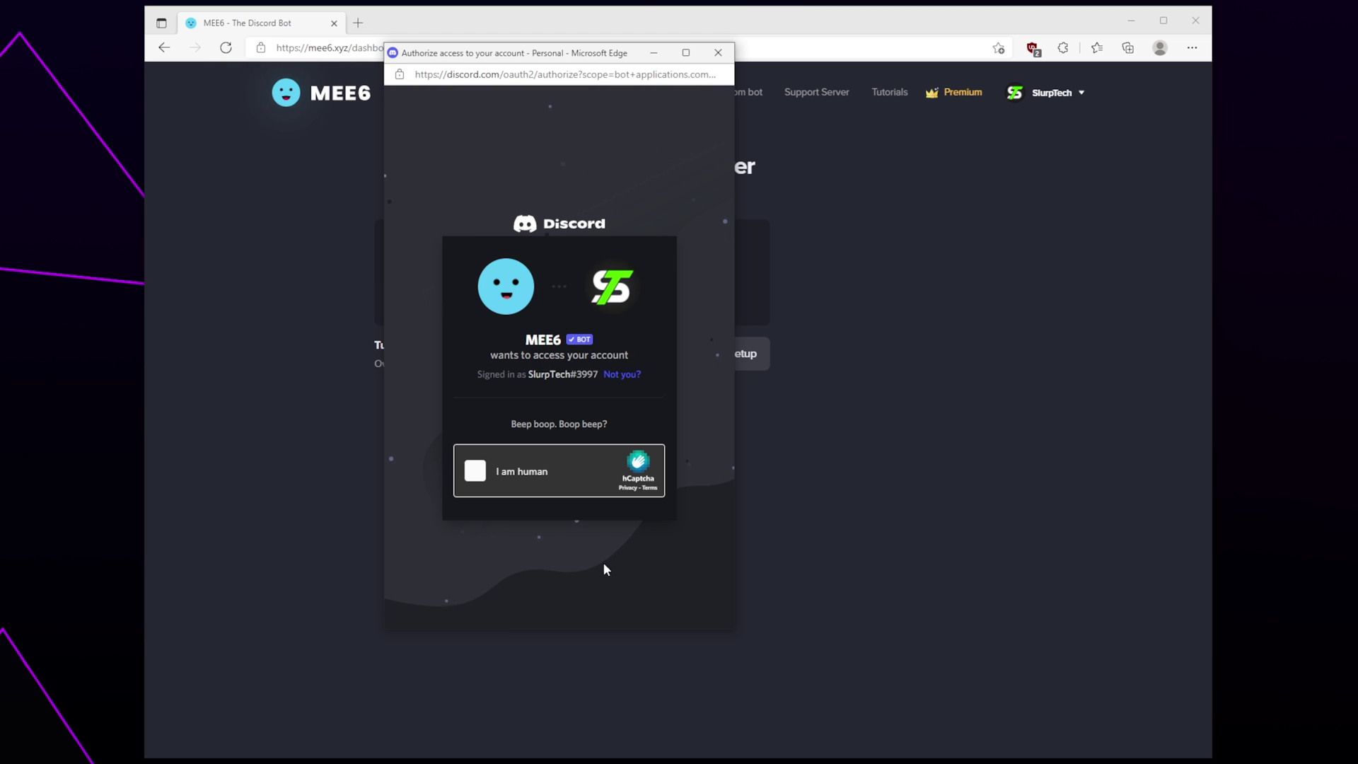
{"action": "left_click", "coordinate": [475, 471]}
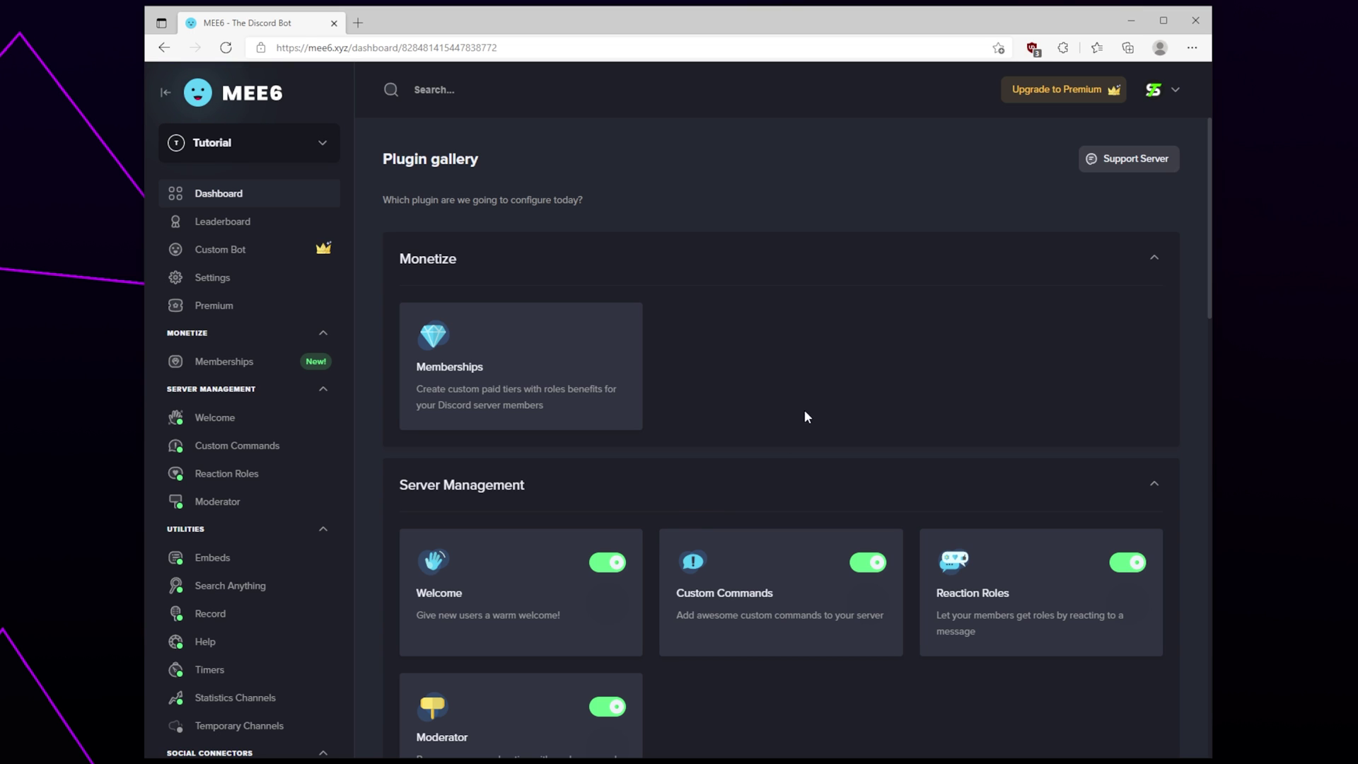
{"action": "scroll", "coordinate": [842, 366], "scroll_direction": "down", "scroll_amount": 13}
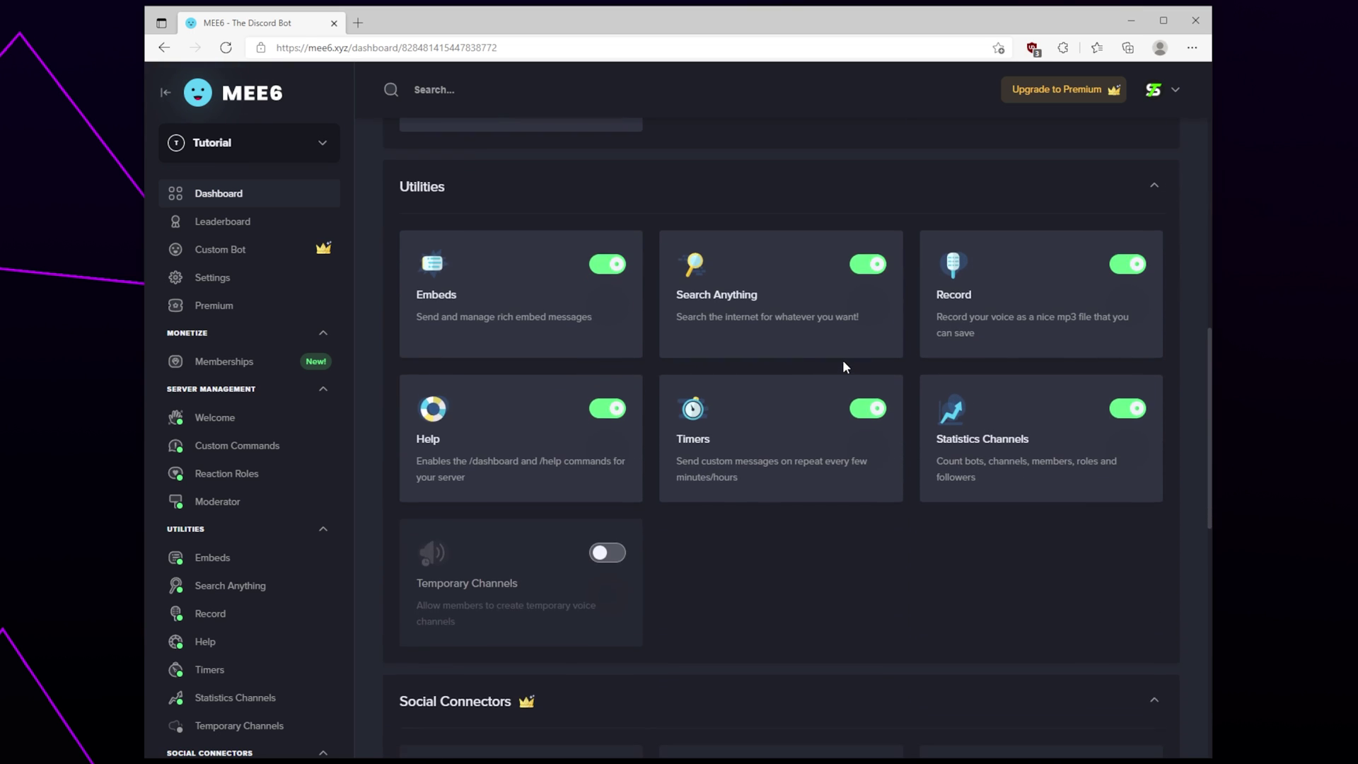
{"action": "scroll", "coordinate": [844, 365], "scroll_direction": "down", "scroll_amount": 4}
{"action": "scroll", "coordinate": [844, 364], "scroll_direction": "up", "scroll_amount": 12}
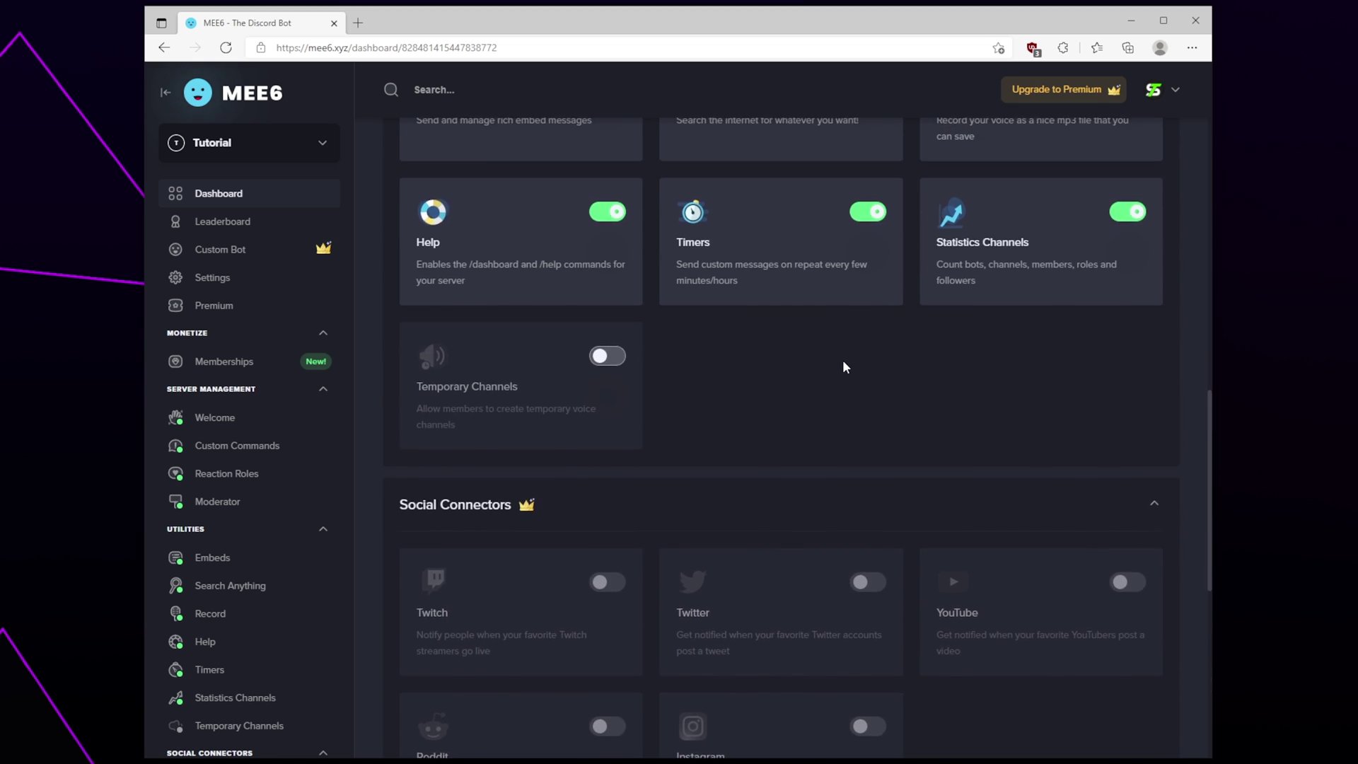
{"action": "scroll", "coordinate": [844, 367], "scroll_direction": "up", "scroll_amount": 5}
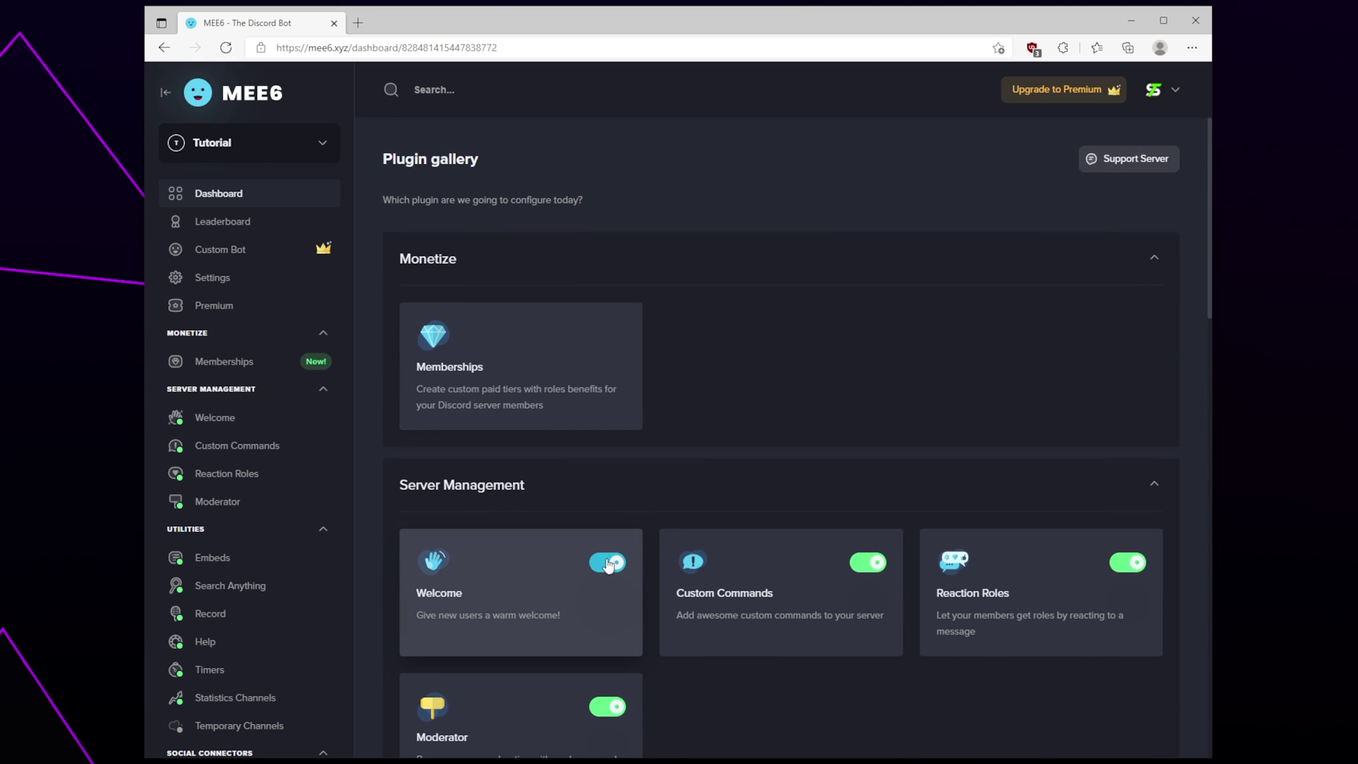
{"action": "scroll", "coordinate": [731, 509], "scroll_direction": "down", "scroll_amount": 11}
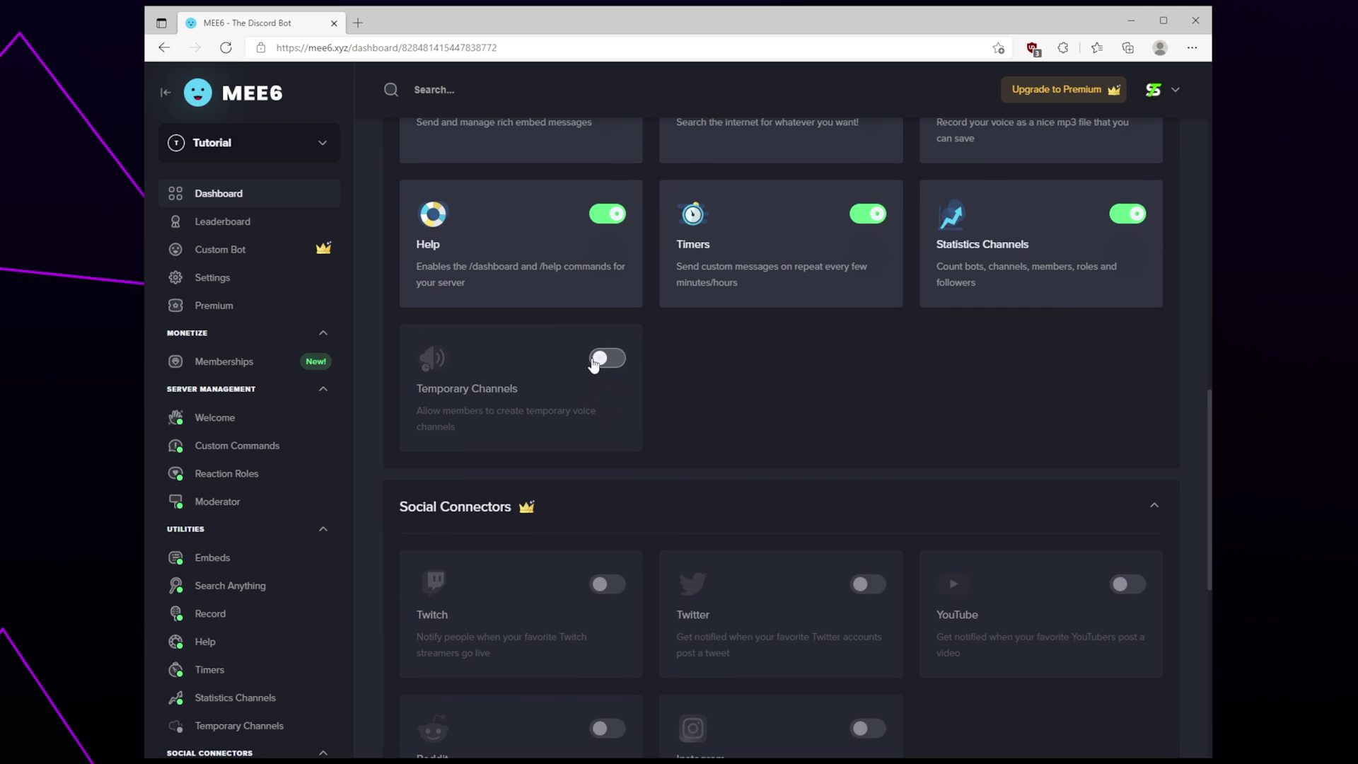
{"action": "scroll", "coordinate": [762, 443], "scroll_direction": "up", "scroll_amount": 11}
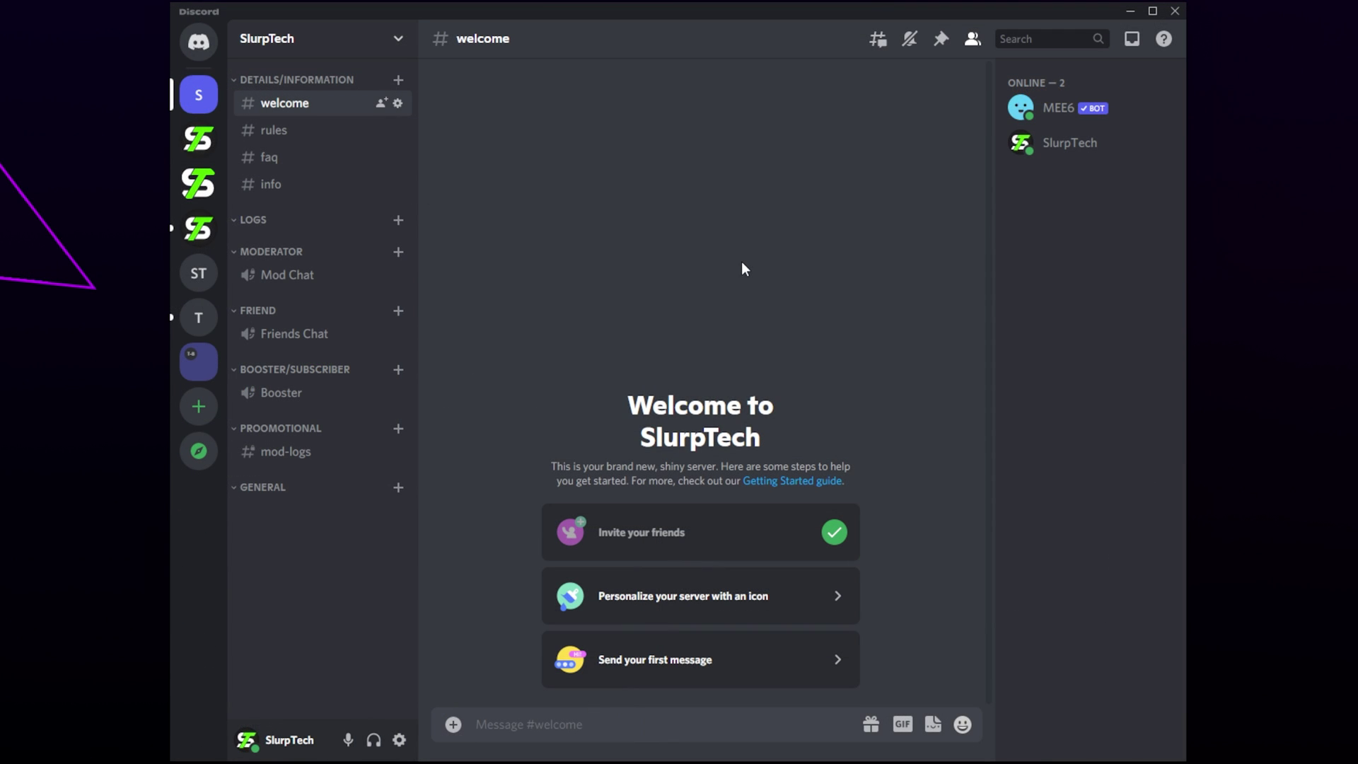
Step: In Discord's Server Settings > Roles, drag the MEE6 role directly below Admin and save
{"action": "left_click", "coordinate": [337, 42]}
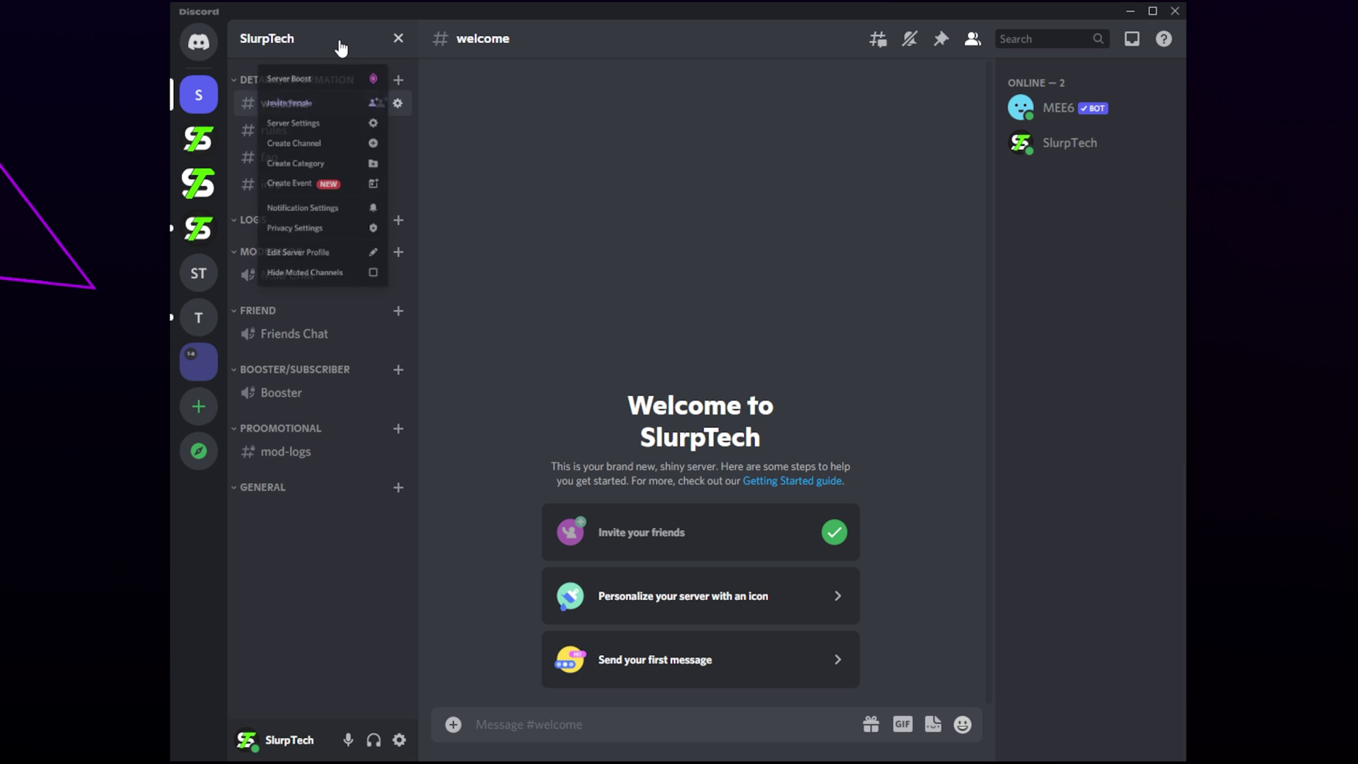
{"action": "left_click", "coordinate": [296, 141]}
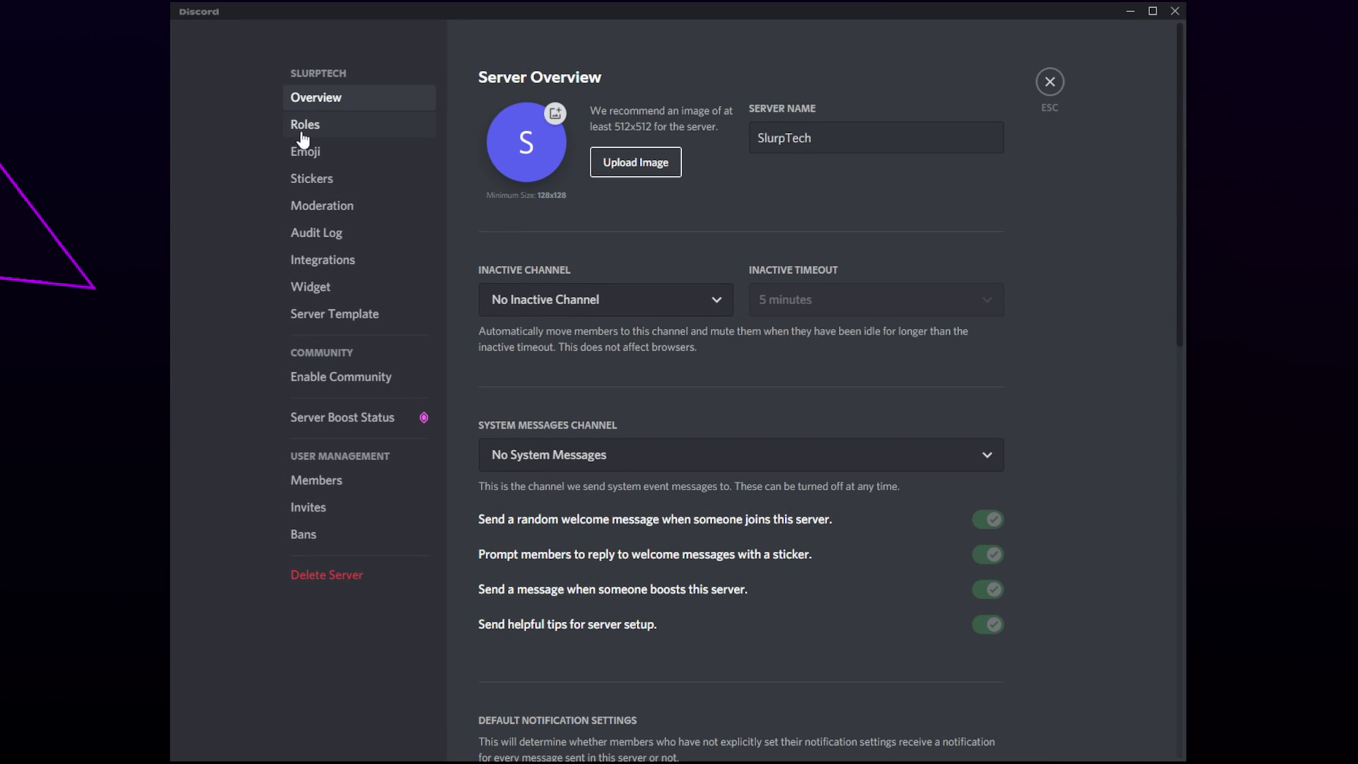
{"action": "left_click", "coordinate": [343, 125]}
{"action": "scroll", "coordinate": [618, 393], "scroll_direction": "down", "scroll_amount": 2}
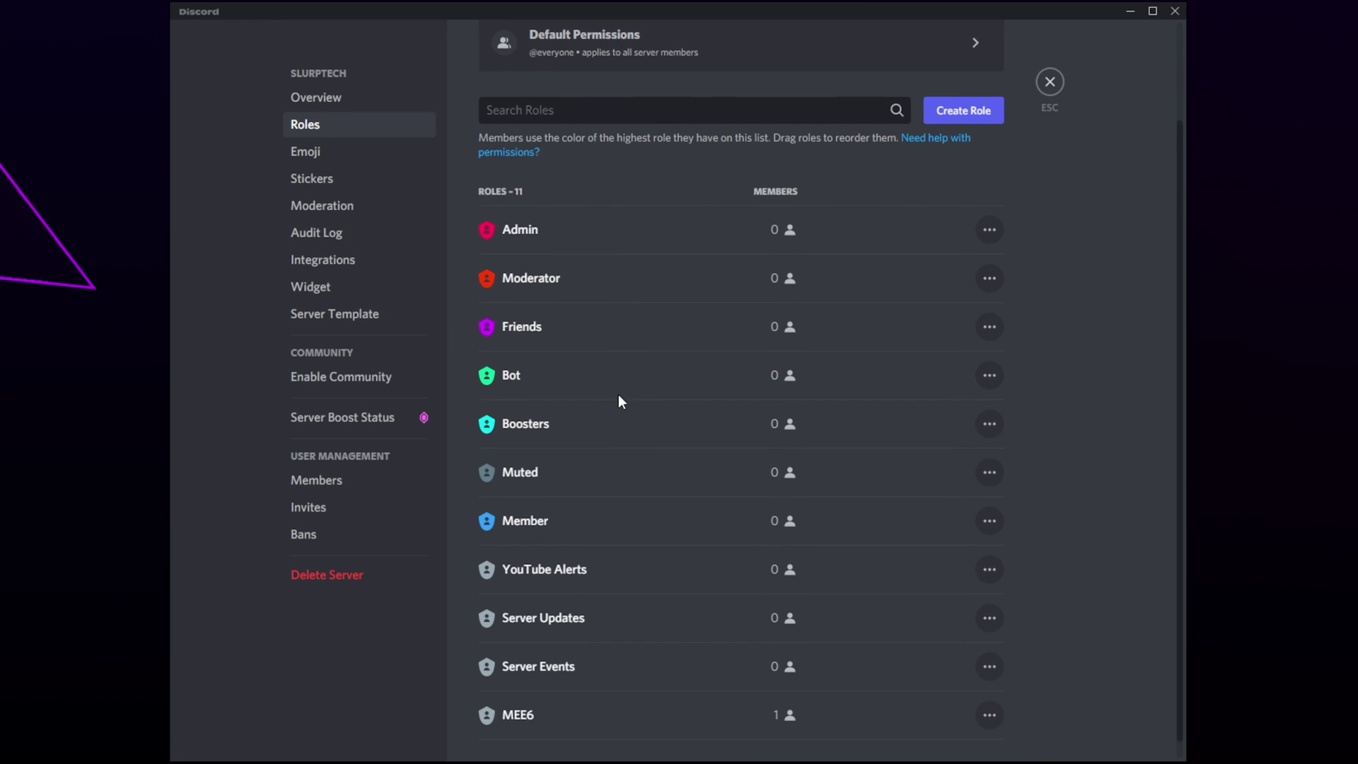
{"action": "left_click_drag", "start_coordinate": [469, 697], "coordinate": [467, 259]}
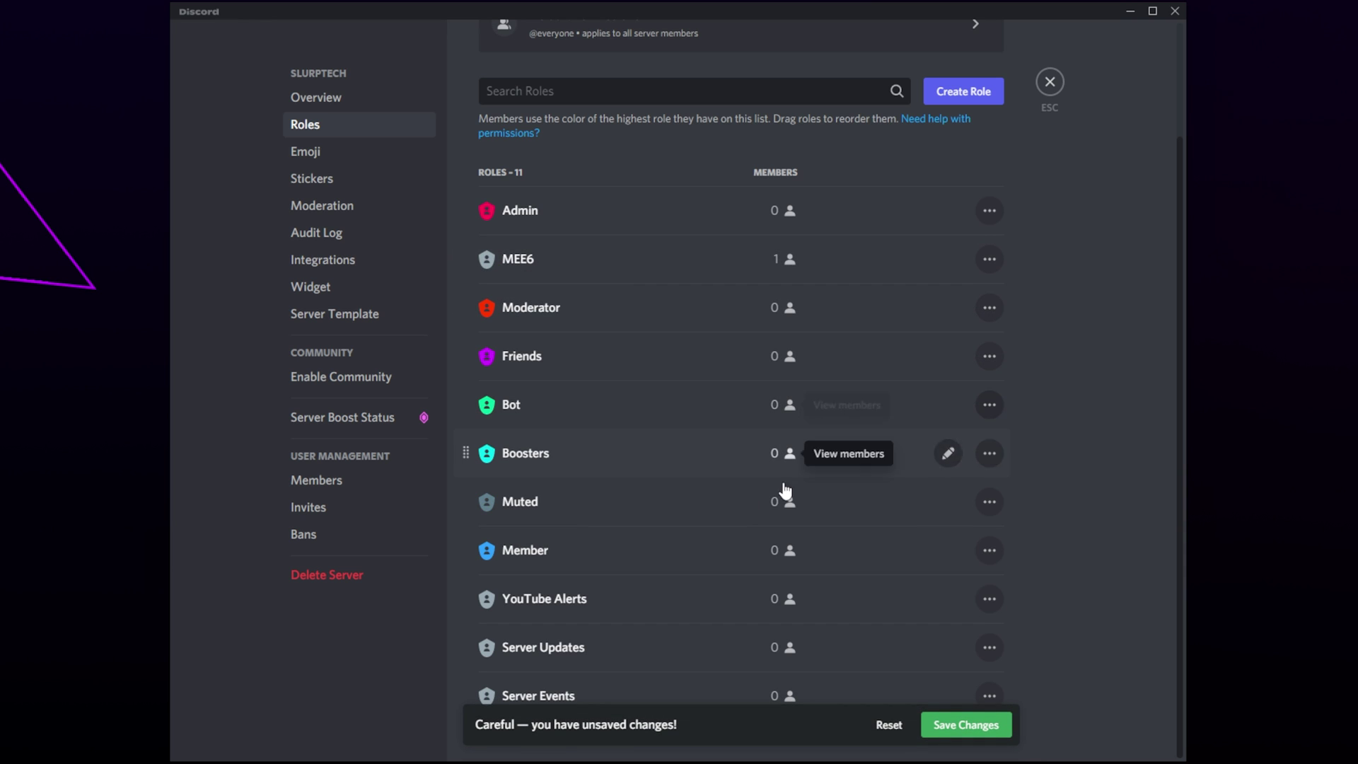
{"action": "left_click", "coordinate": [962, 725]}
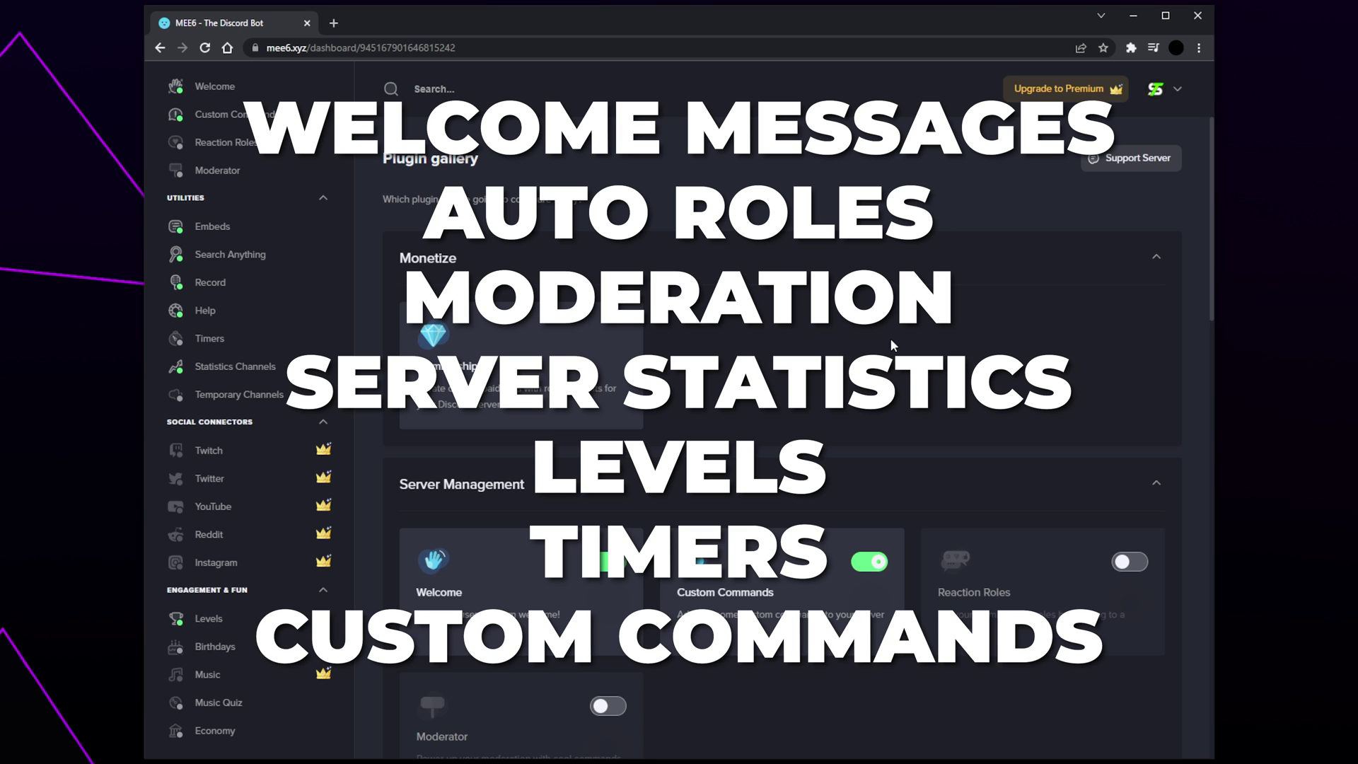
Step: Scroll to Server Management in the plugin gallery and open the Welcome plugin
{"action": "scroll", "coordinate": [869, 333], "scroll_direction": "down", "scroll_amount": 1}
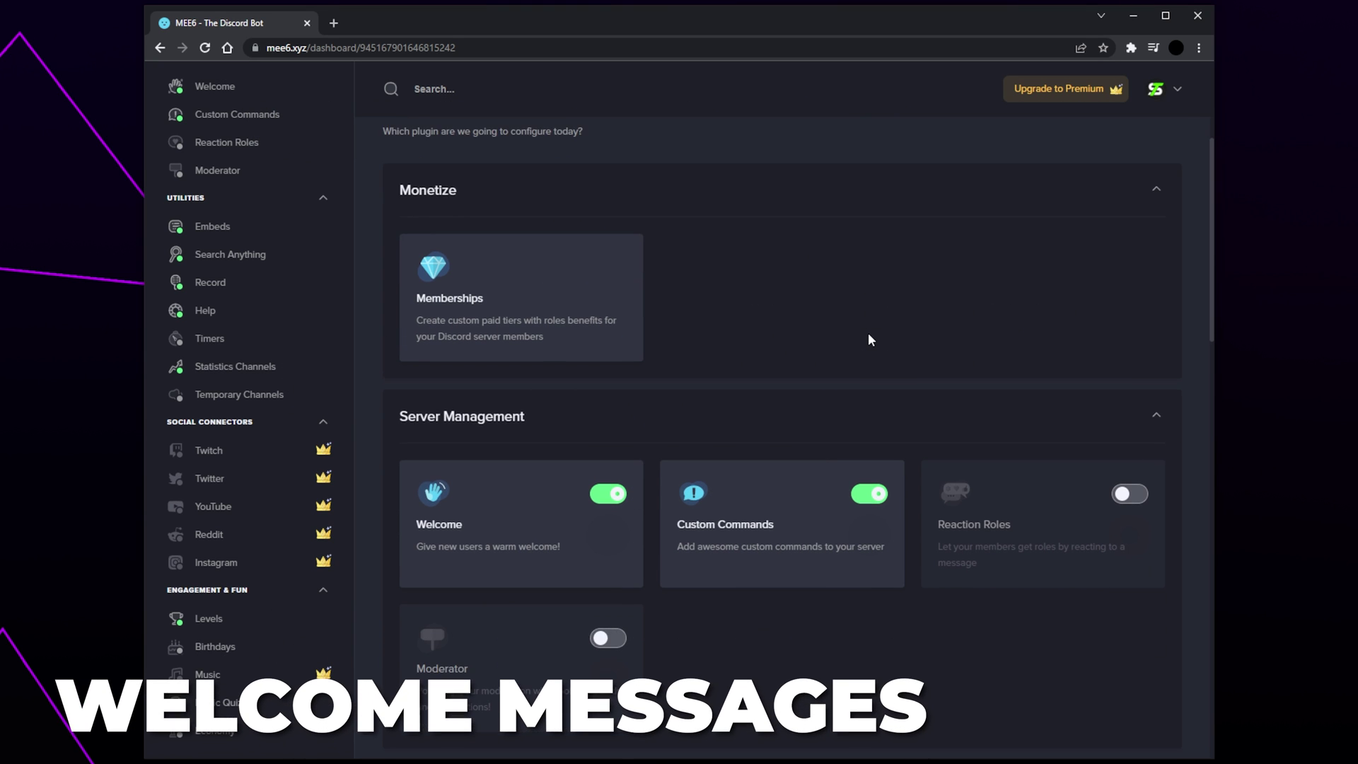
{"action": "scroll", "coordinate": [869, 337], "scroll_direction": "down", "scroll_amount": 1}
{"action": "scroll", "coordinate": [869, 322], "scroll_direction": "down", "scroll_amount": 1}
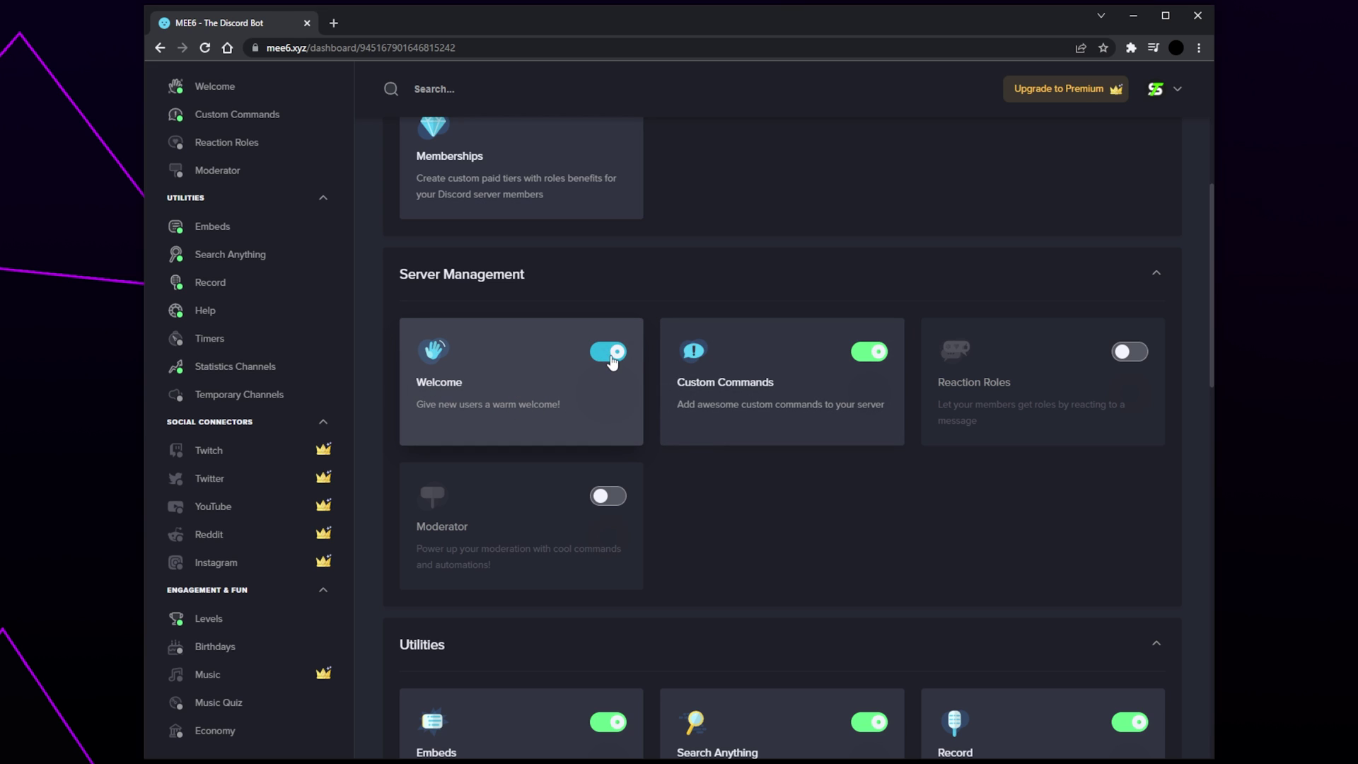
{"action": "left_click", "coordinate": [545, 373]}
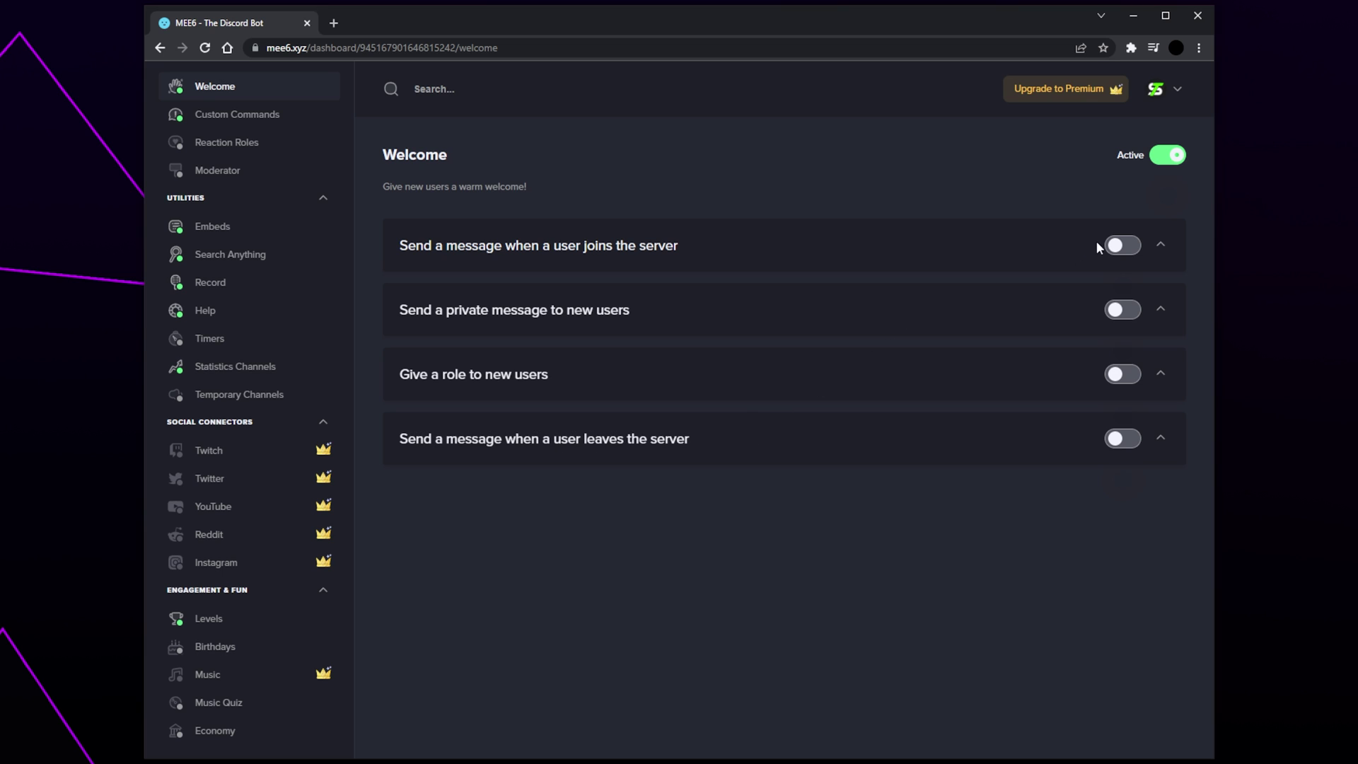
Step: Enable join messages posted in #welcome and switch the message to embed format
{"action": "left_click", "coordinate": [1118, 246]}
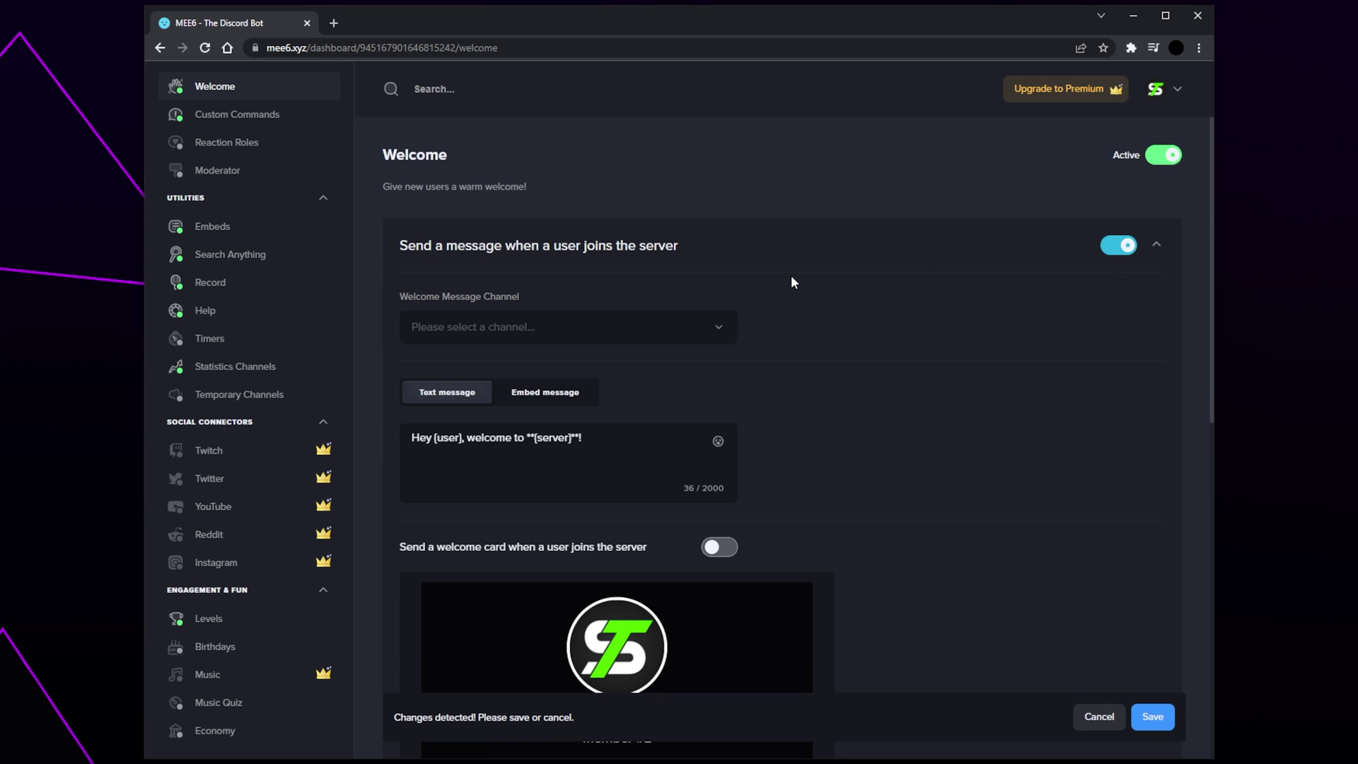
{"action": "scroll", "coordinate": [791, 275], "scroll_direction": "down", "scroll_amount": 2}
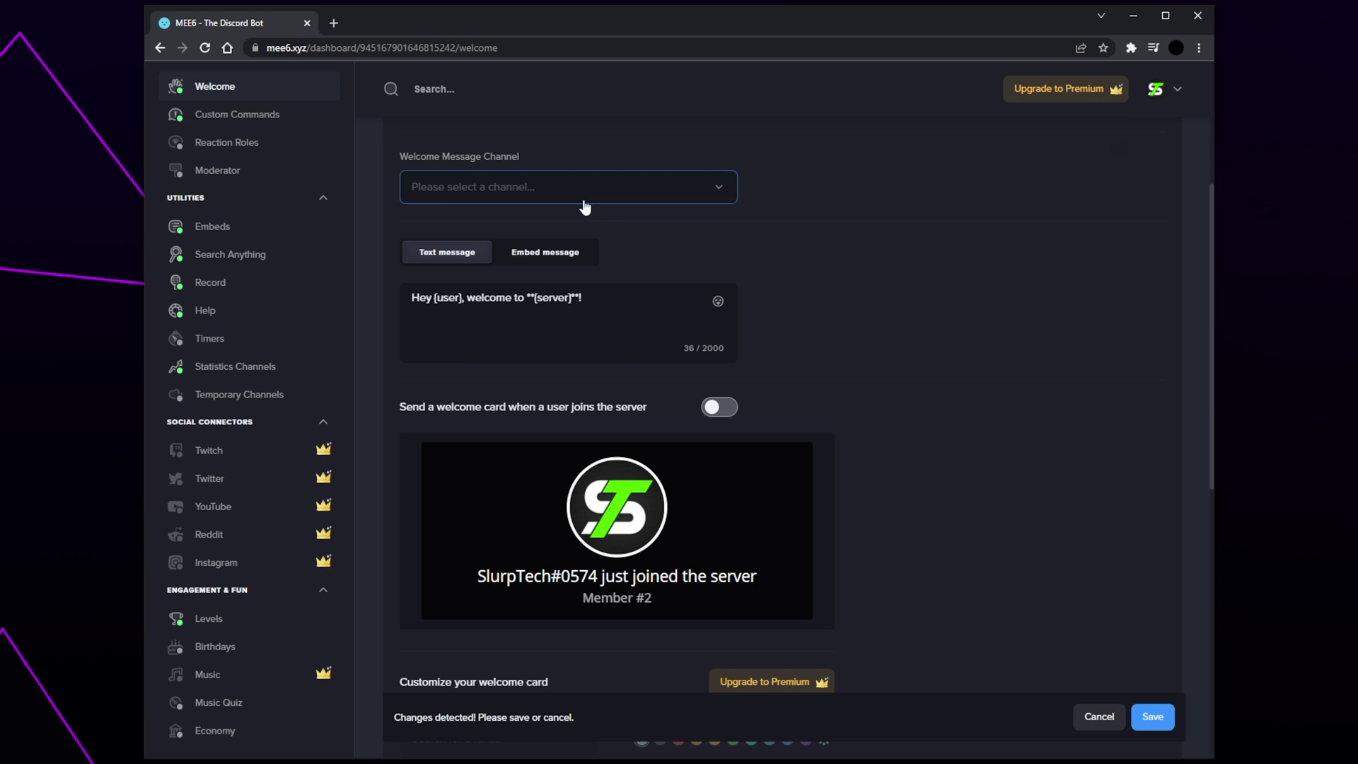
{"action": "left_click", "coordinate": [585, 206]}
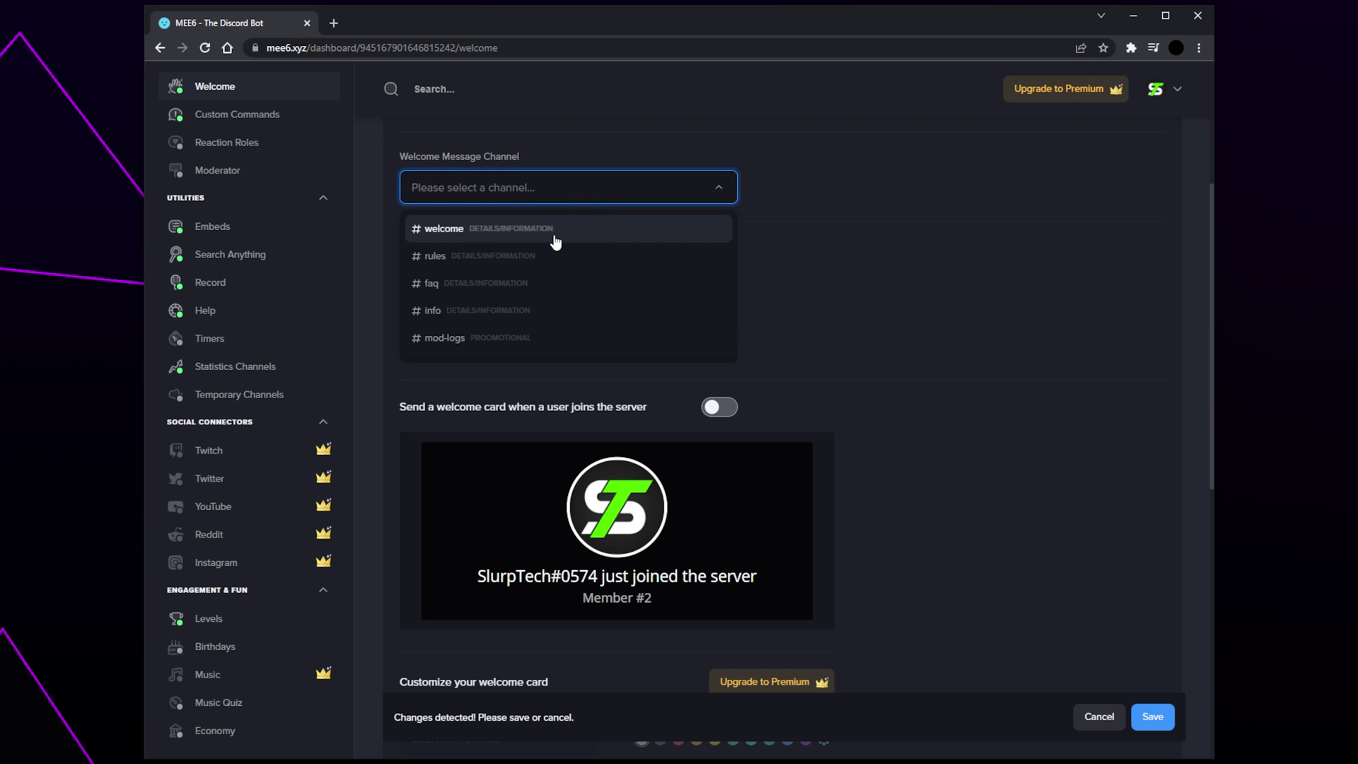
{"action": "left_click", "coordinate": [600, 236]}
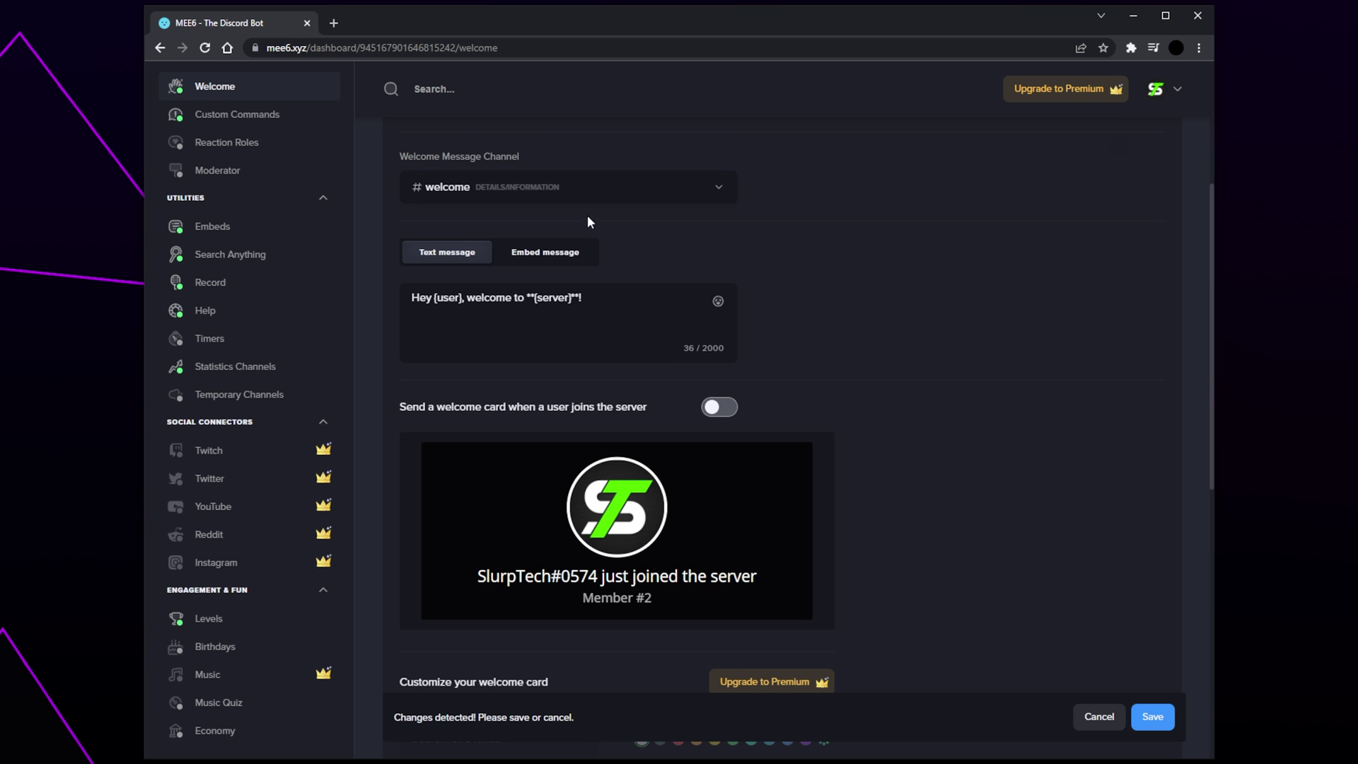
{"action": "left_click", "coordinate": [535, 253]}
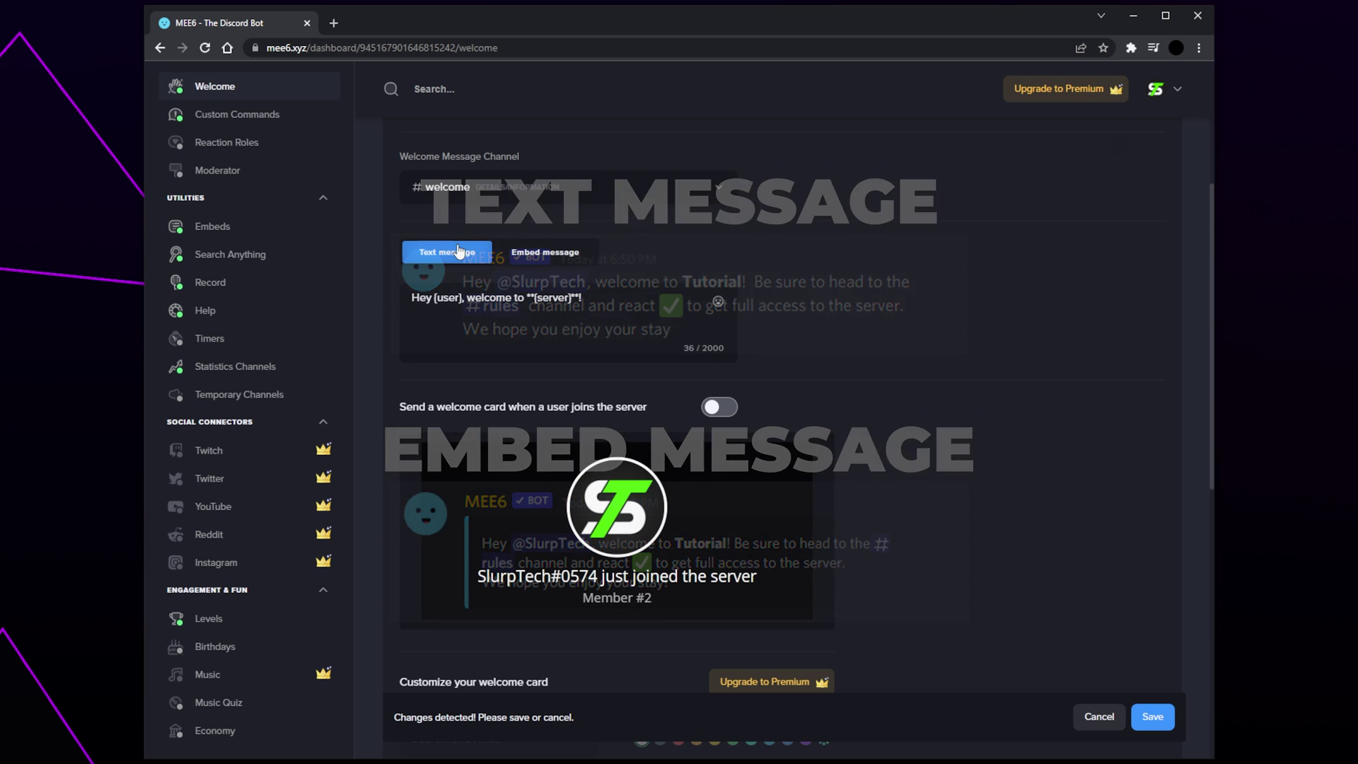
Step: Append a #rules channel mention to 'Hey {user}, welcome to **{server}**!' in the welcome message
{"action": "left_click", "coordinate": [549, 318]}
{"action": "left_click_drag", "start_coordinate": [593, 314], "coordinate": [408, 322]}
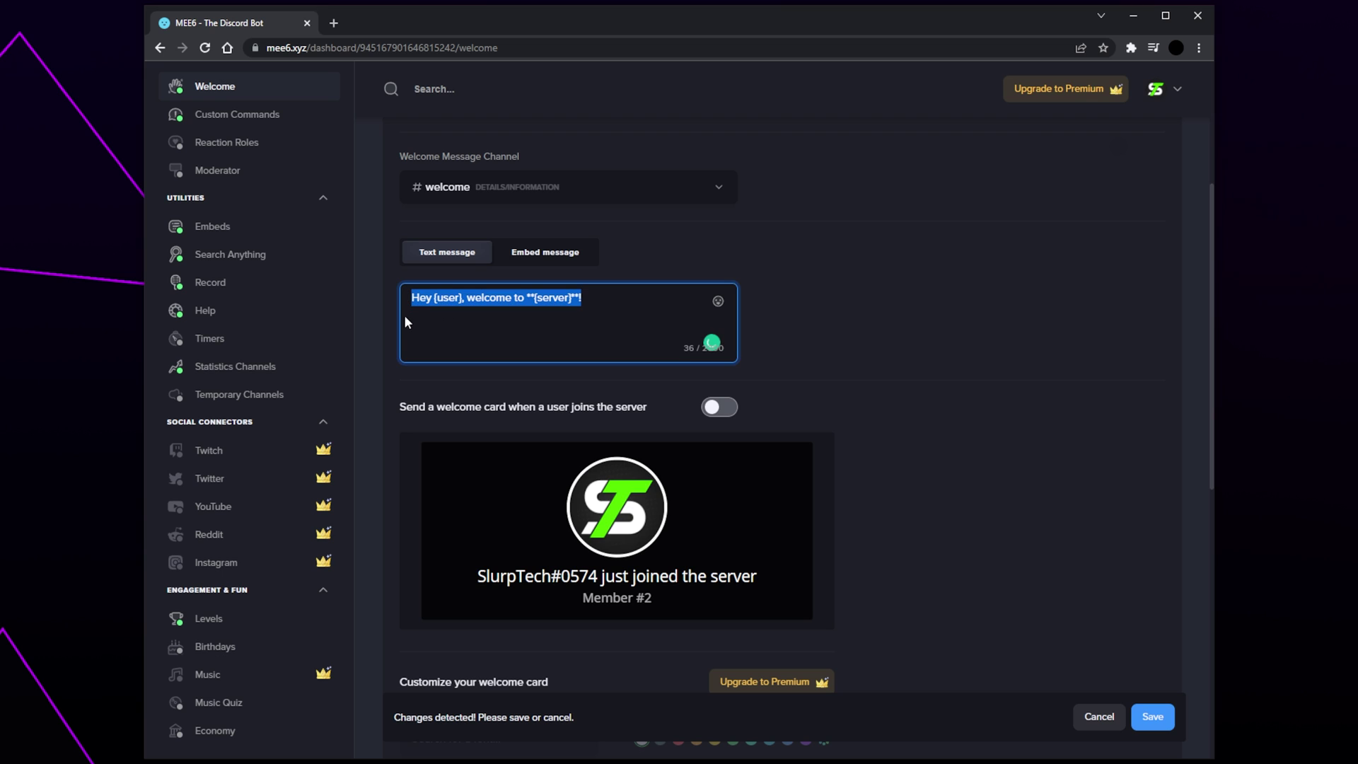
{"action": "left_click", "coordinate": [603, 300]}
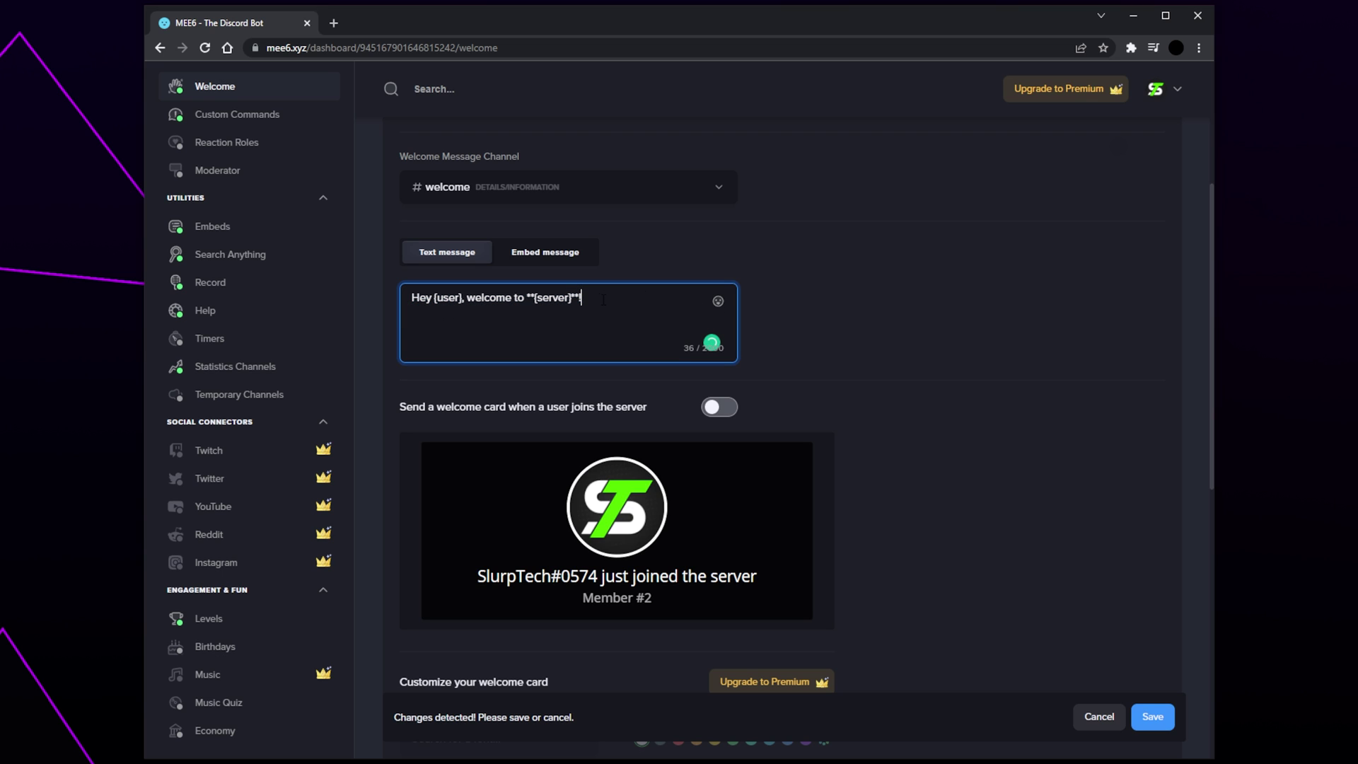
{"action": "left_click_drag", "start_coordinate": [464, 298], "coordinate": [433, 298]}
{"action": "left_click", "coordinate": [511, 297]}
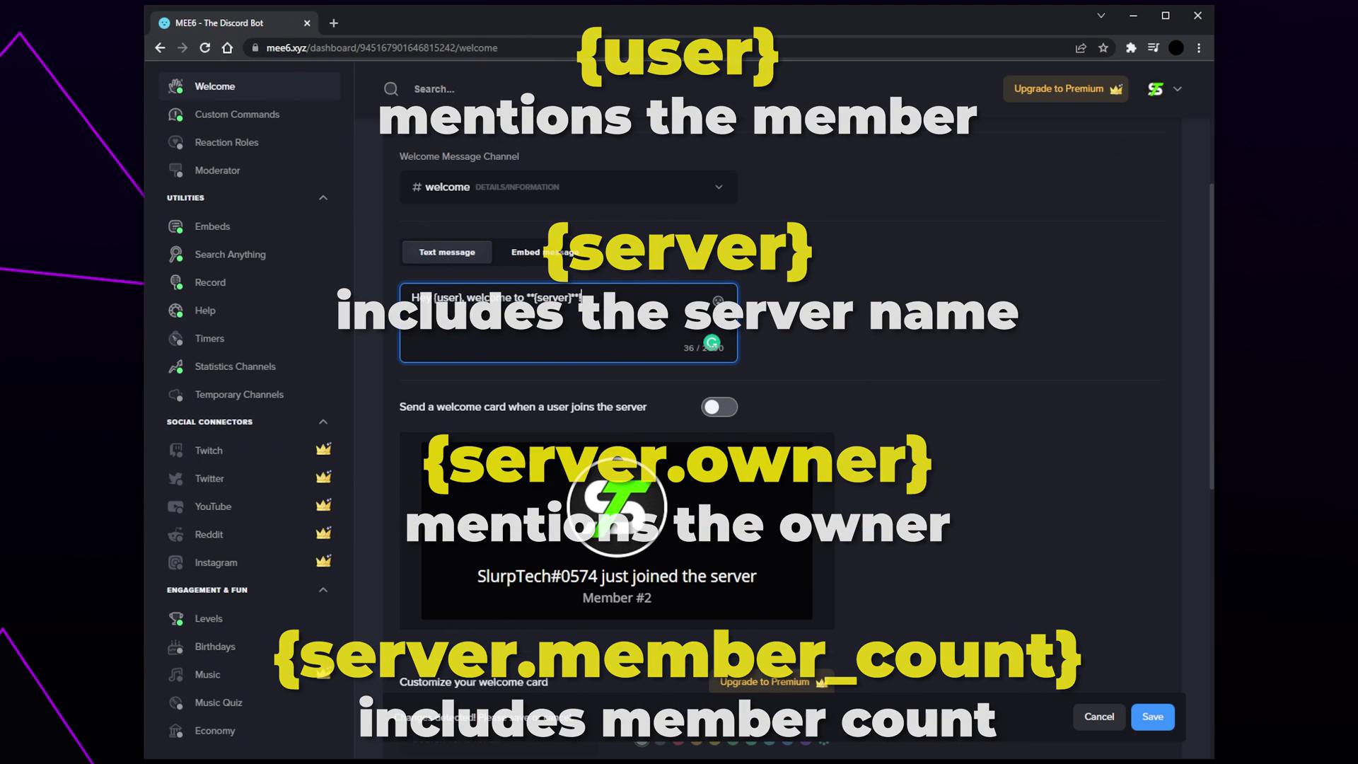
{"action": "type", "text": "#"}
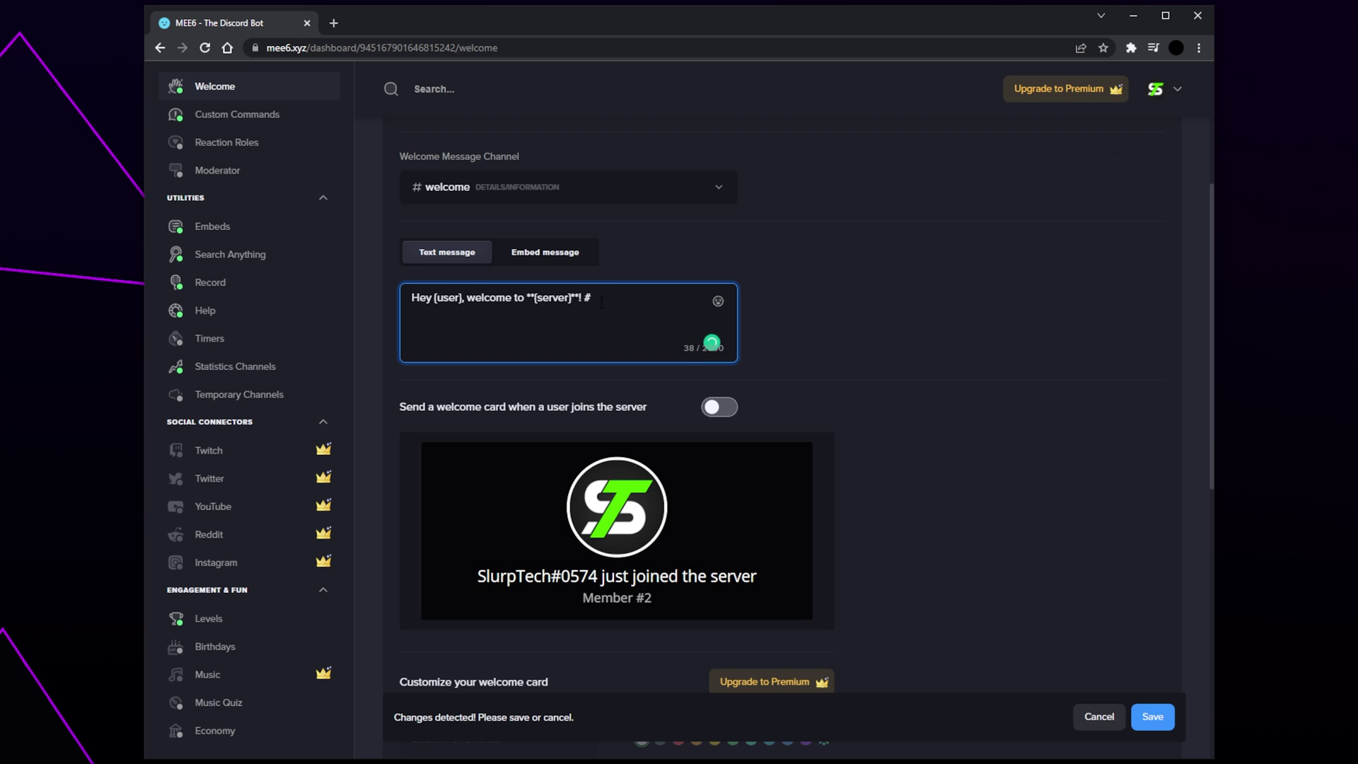
{"action": "type", "text": "rule"}
{"action": "left_click", "coordinate": [461, 263]}
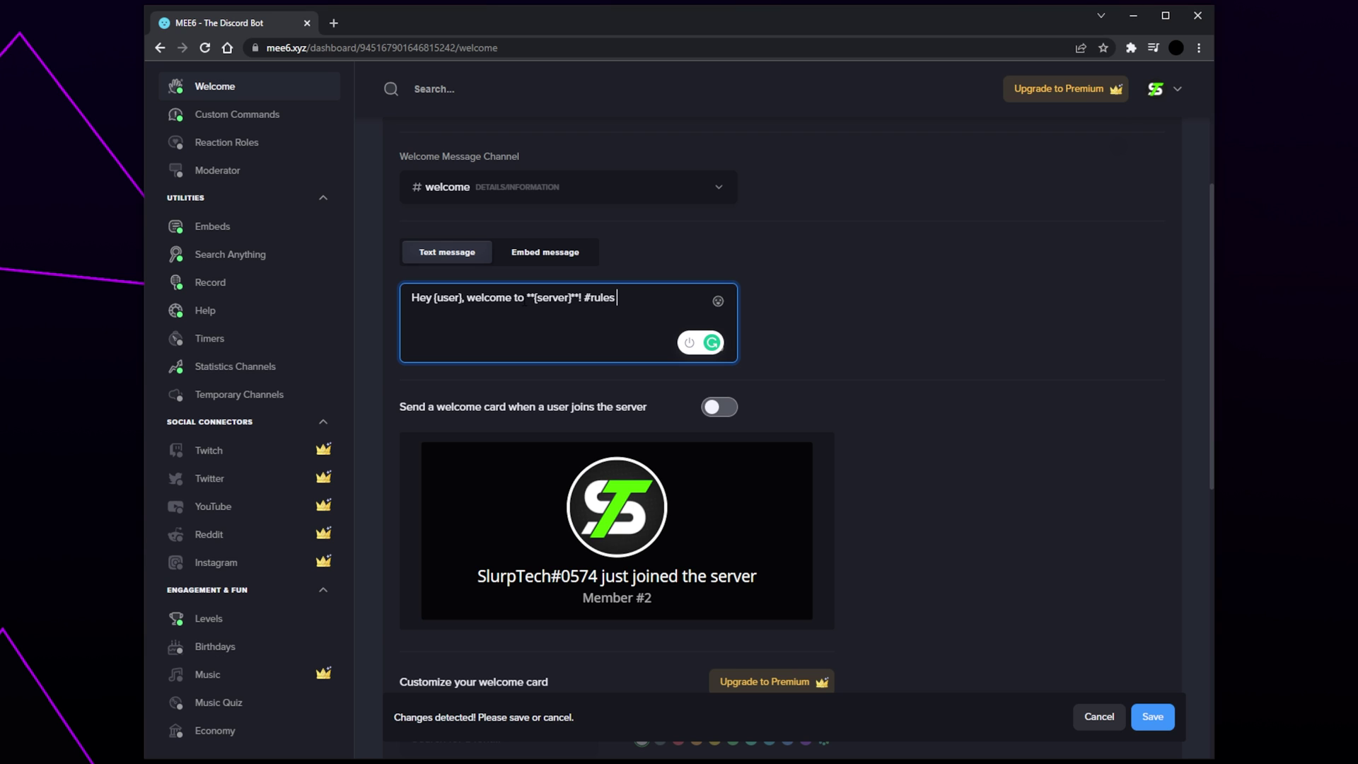
{"action": "left_click_drag", "start_coordinate": [527, 298], "coordinate": [579, 298]}
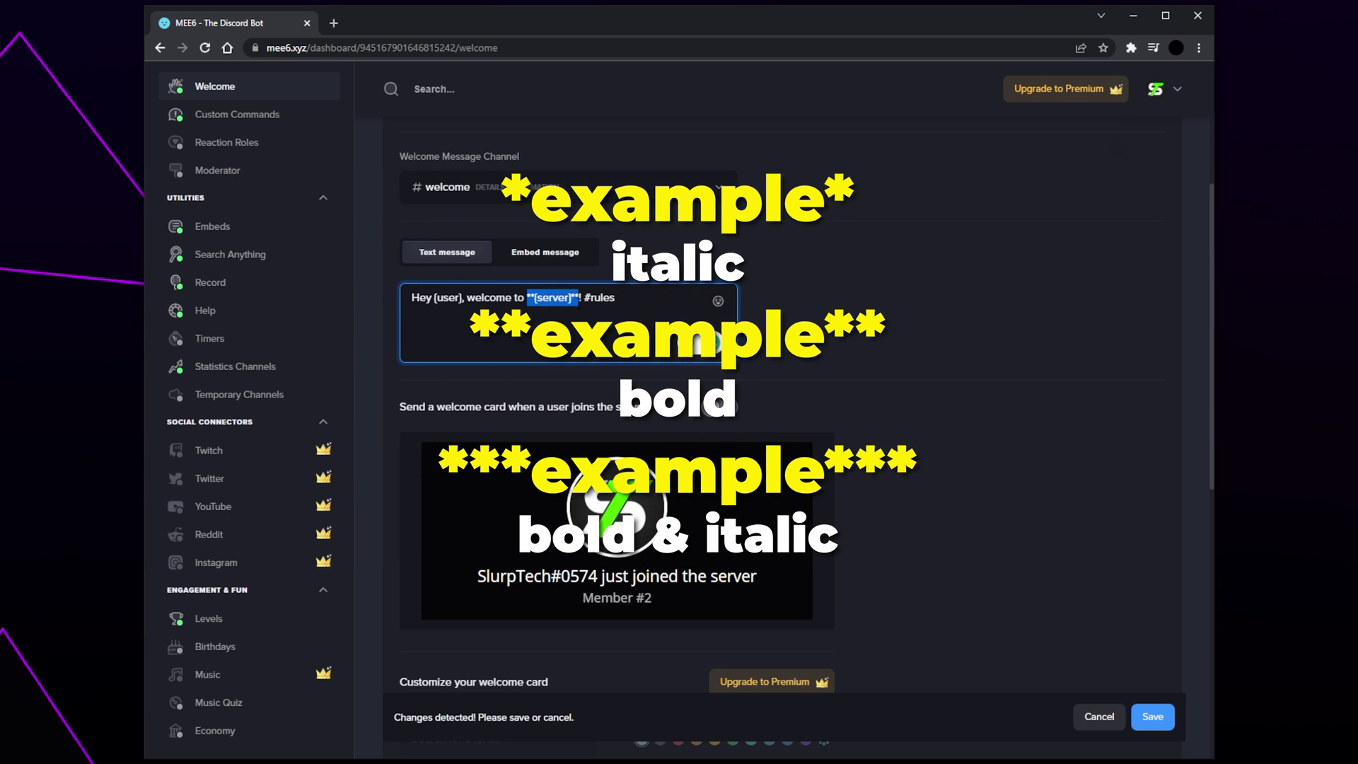
{"action": "left_click", "coordinate": [580, 298]}
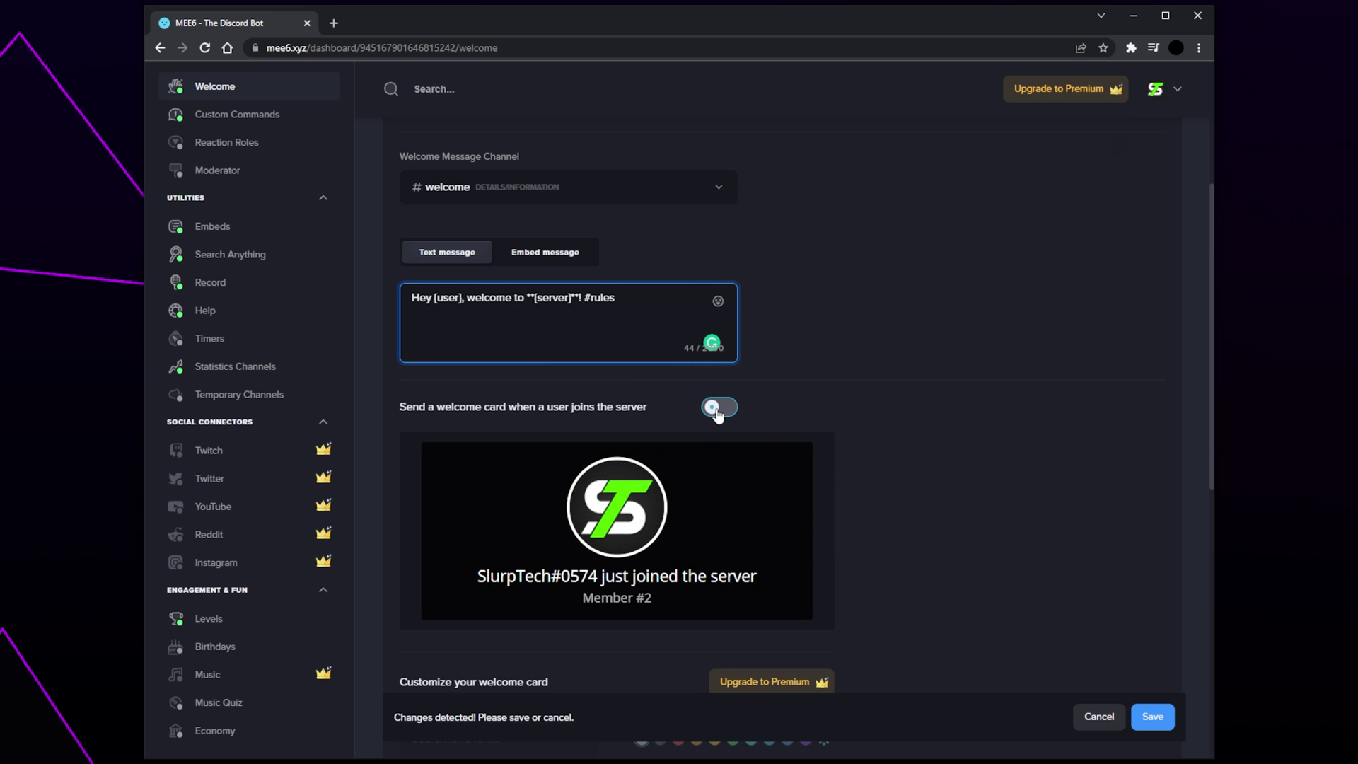
Step: Leave the welcome card switched off and save the Welcome plugin settings
{"action": "left_click", "coordinate": [716, 409]}
{"action": "left_click", "coordinate": [722, 409]}
{"action": "scroll", "coordinate": [847, 355], "scroll_direction": "down", "scroll_amount": 2}
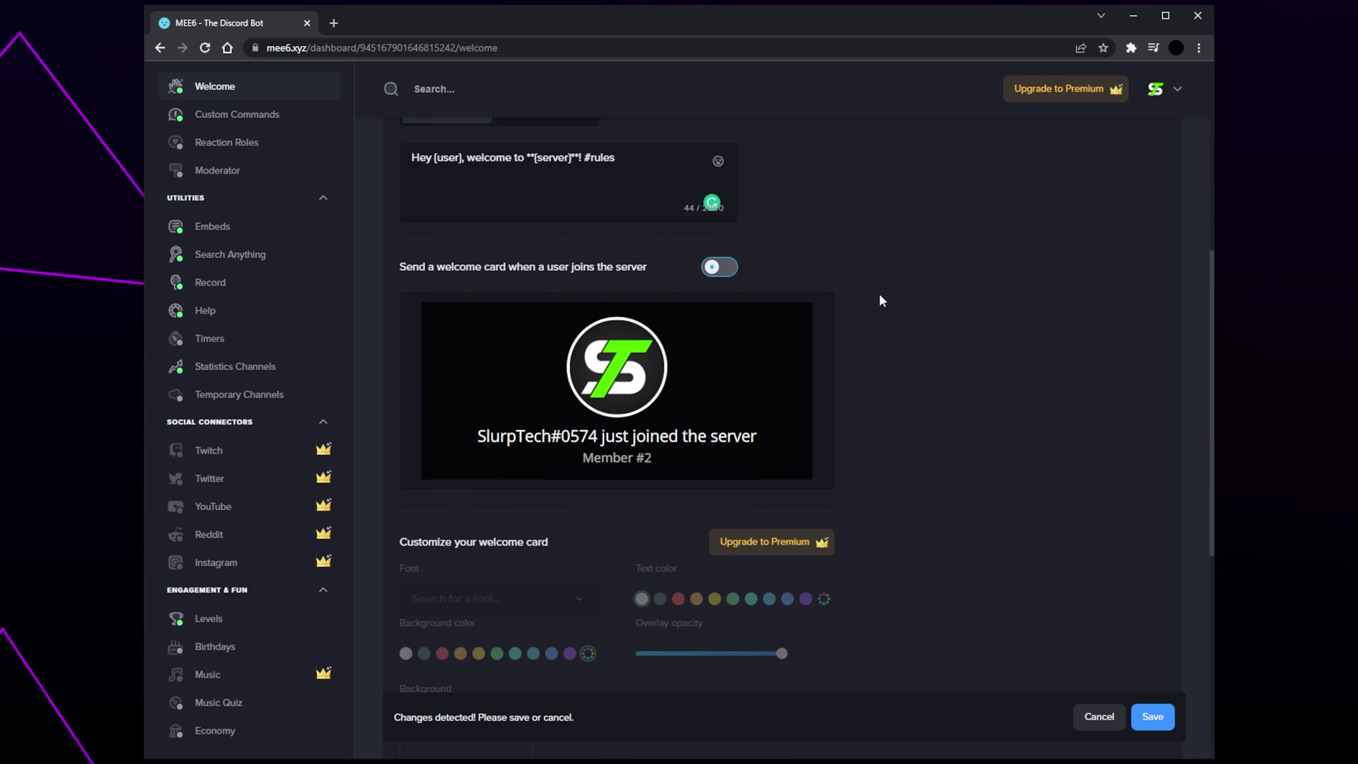
{"action": "scroll", "coordinate": [753, 253], "scroll_direction": "down", "scroll_amount": 3}
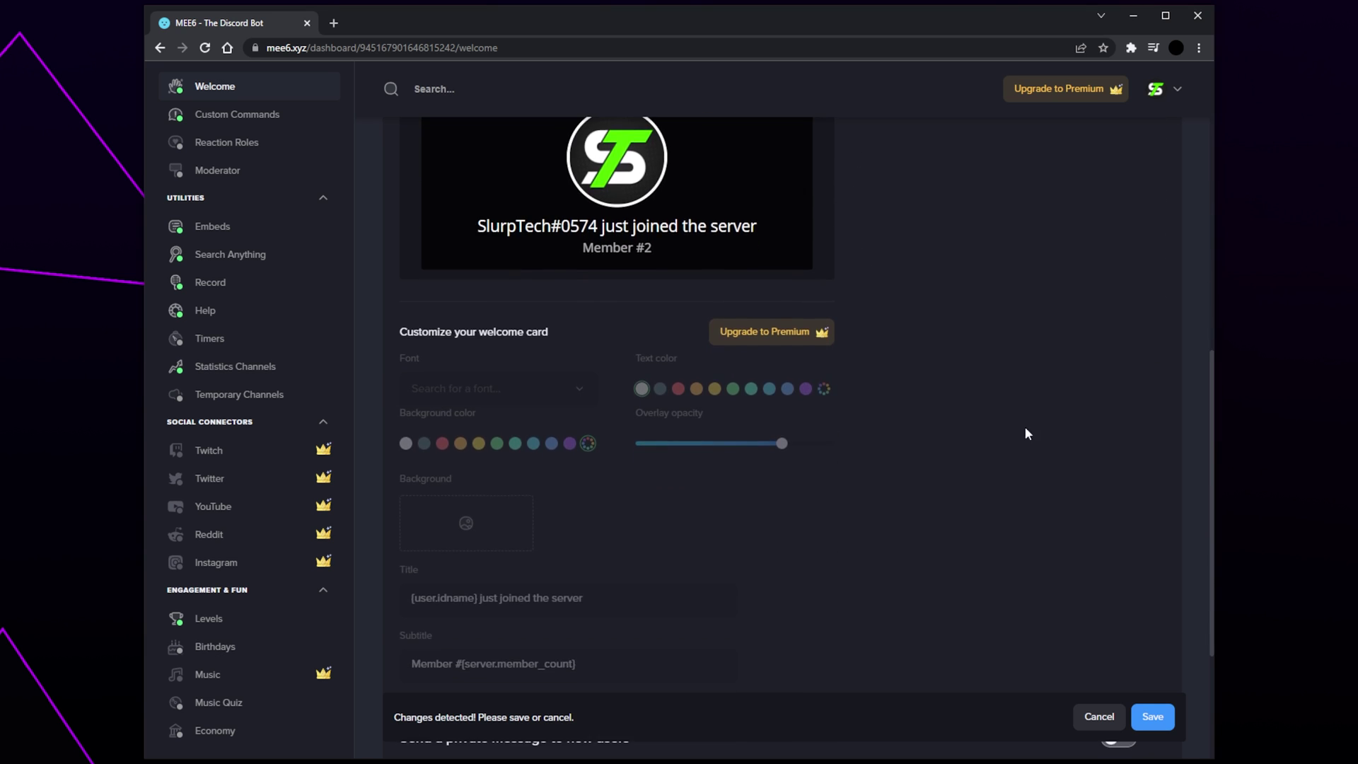
{"action": "left_click", "coordinate": [1154, 717]}
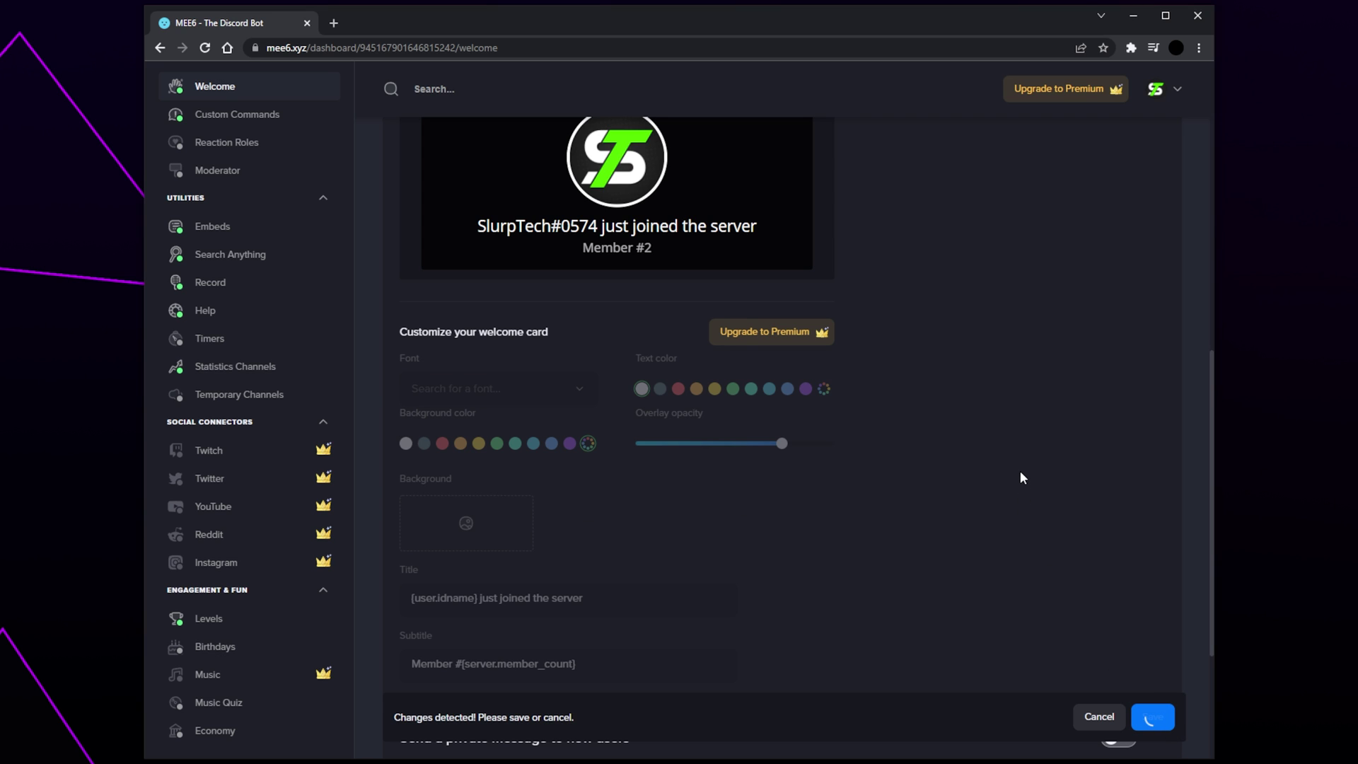
{"action": "scroll", "coordinate": [1001, 444], "scroll_direction": "up", "scroll_amount": 7}
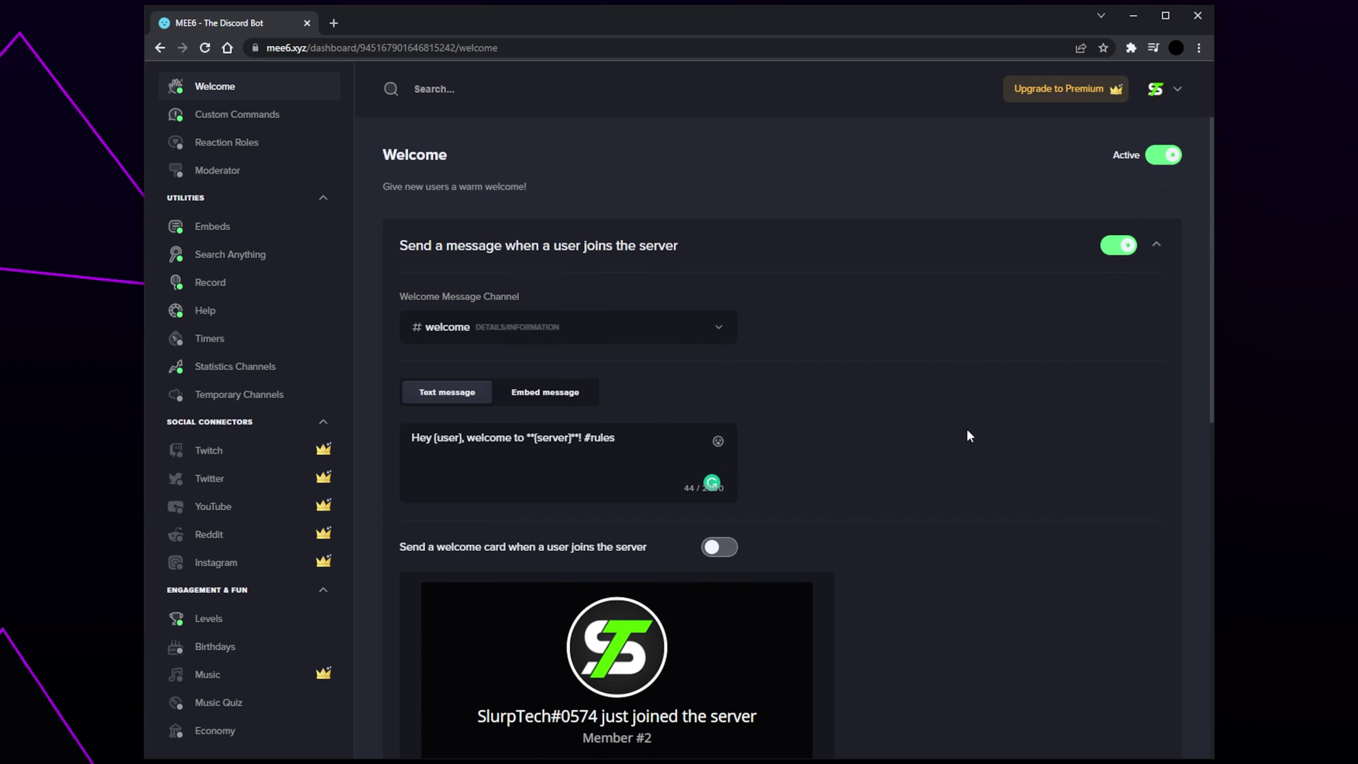
{"action": "scroll", "coordinate": [279, 278], "scroll_direction": "up", "scroll_amount": 5}
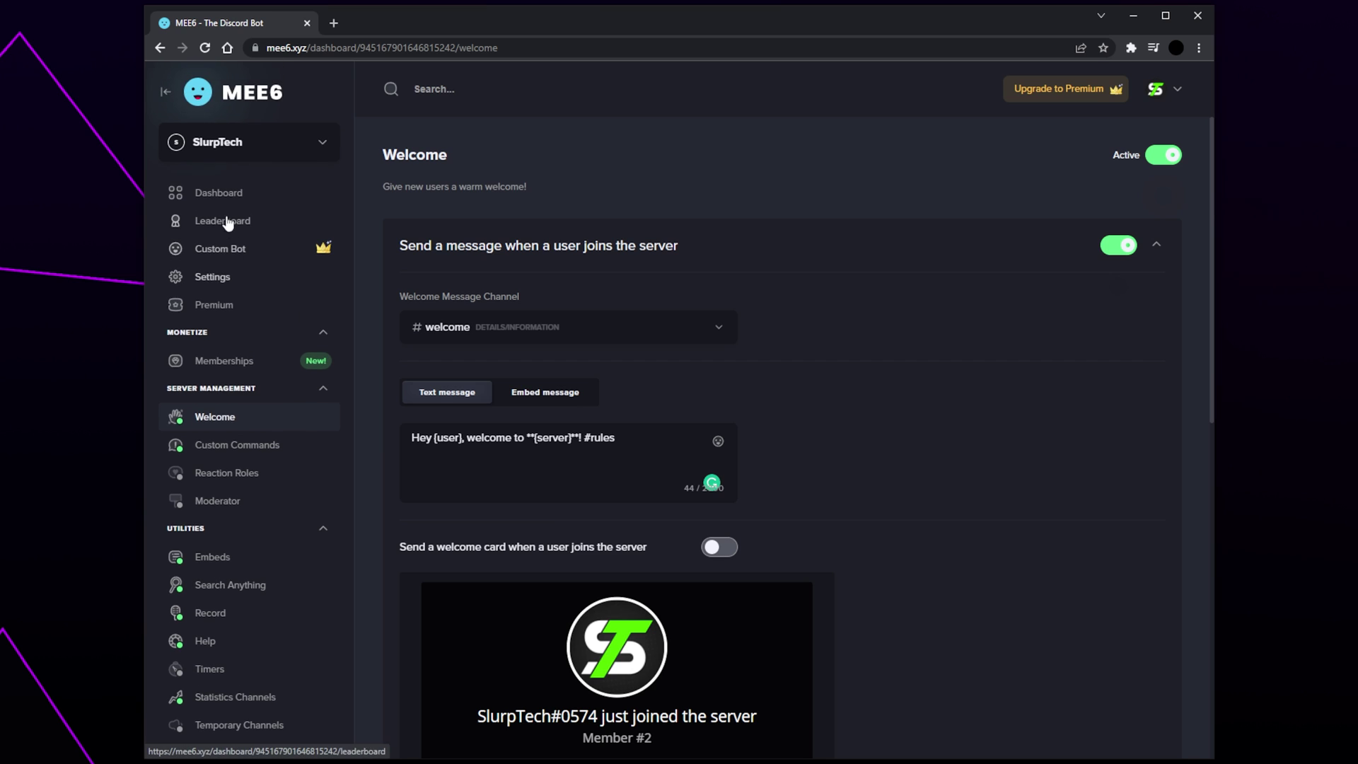
Step: Reopen the Welcome plugin, enable giving new users the Member role, and save
{"action": "left_click", "coordinate": [225, 196]}
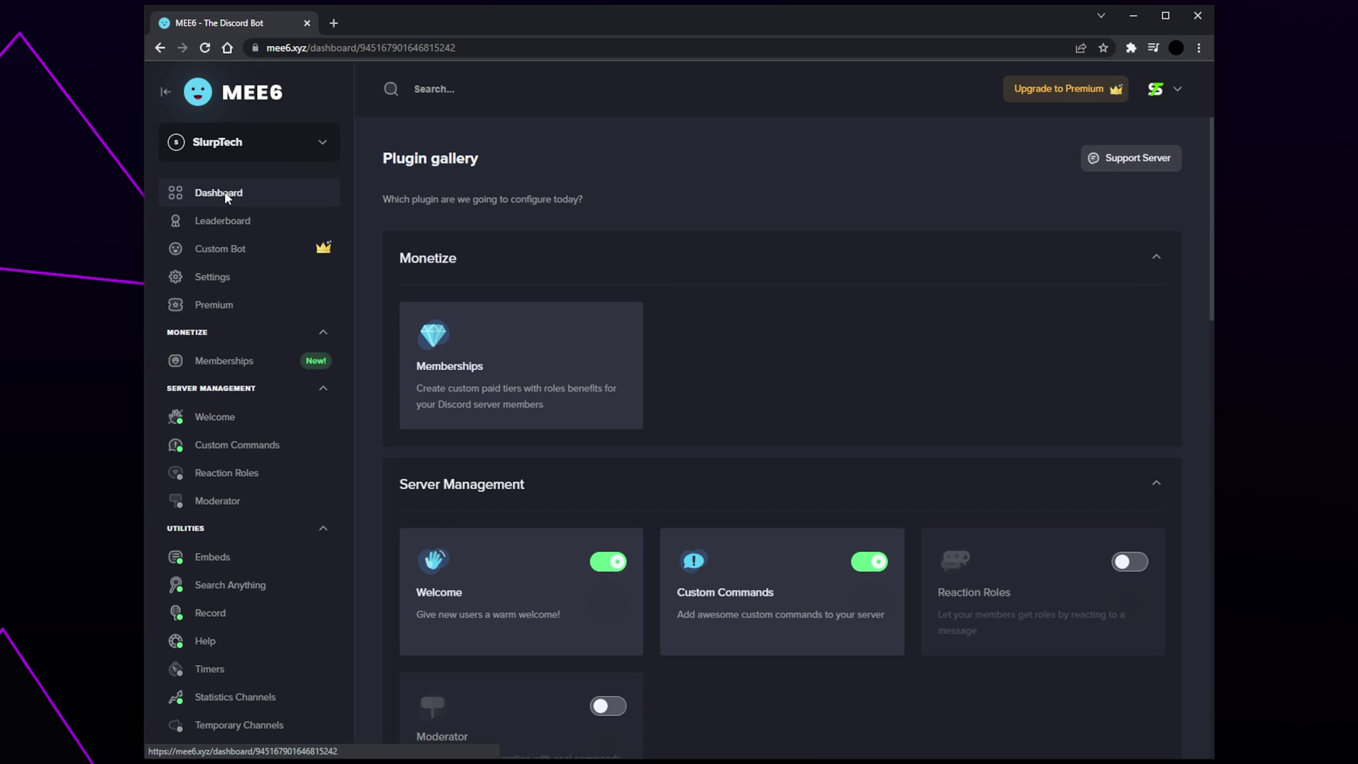
{"action": "scroll", "coordinate": [774, 289], "scroll_direction": "down", "scroll_amount": 2}
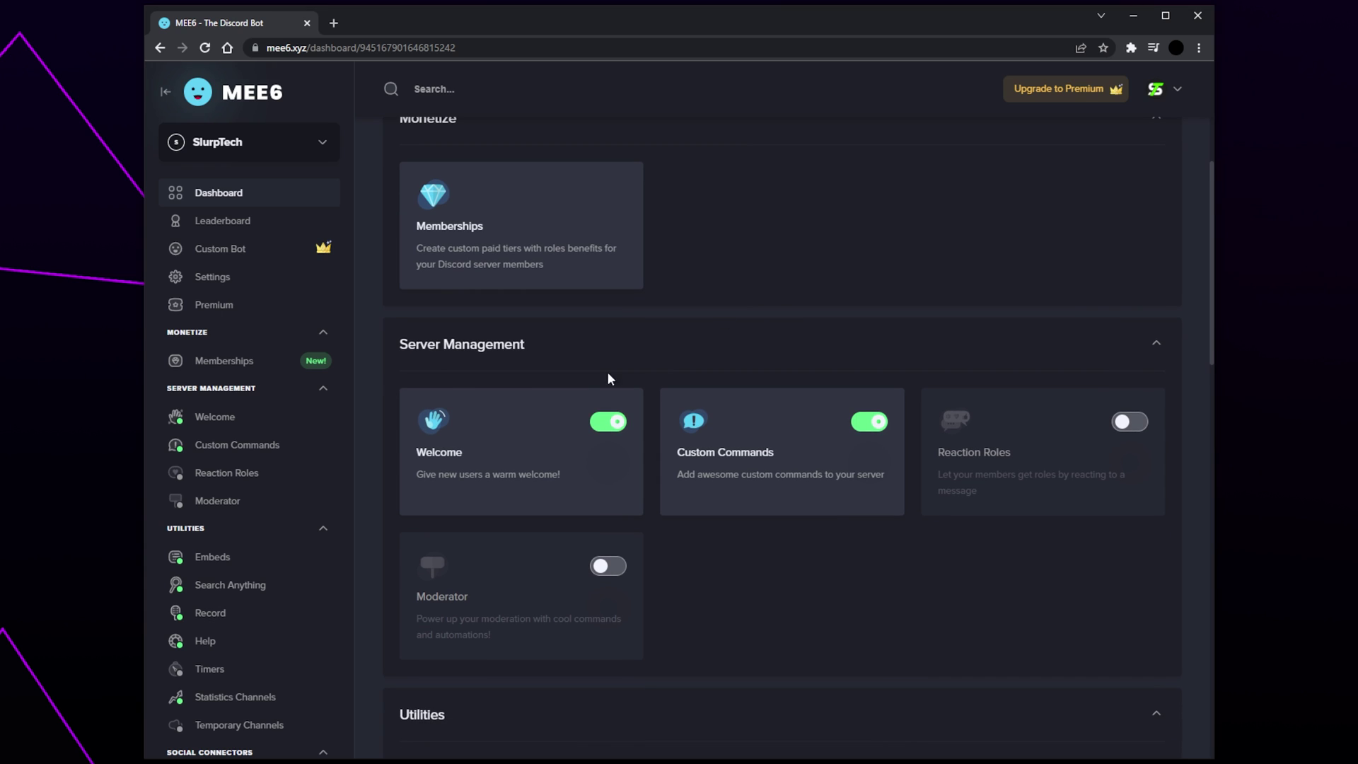
{"action": "left_click", "coordinate": [538, 423]}
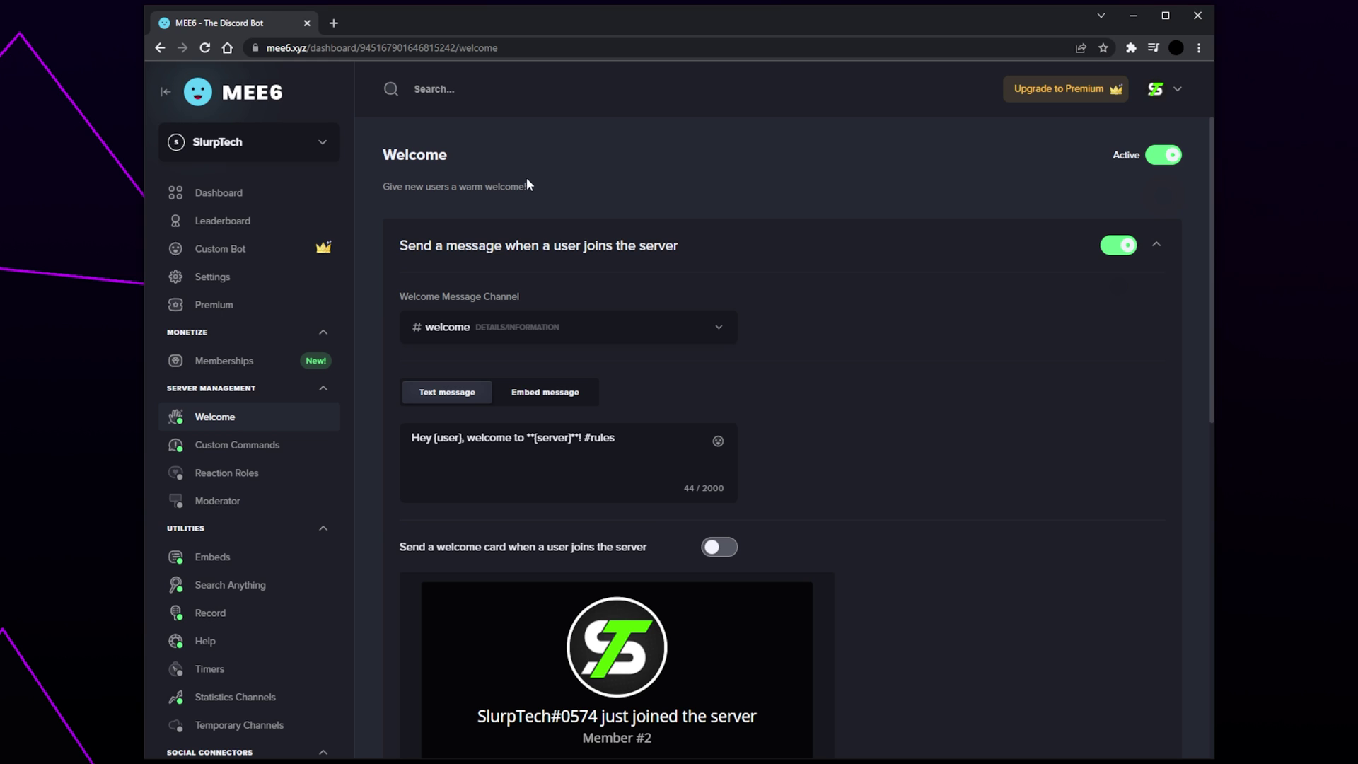
{"action": "scroll", "coordinate": [540, 205], "scroll_direction": "down", "scroll_amount": 10}
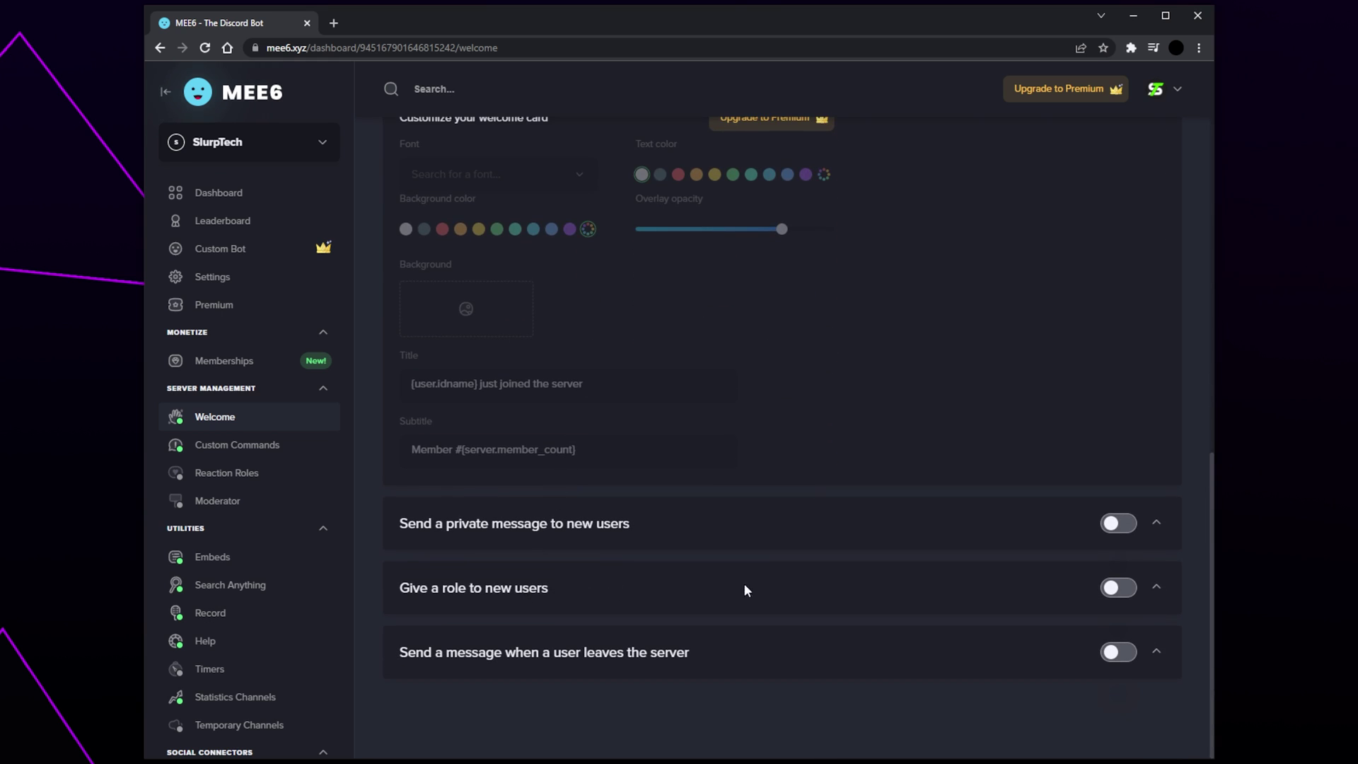
{"action": "left_click", "coordinate": [1110, 593]}
{"action": "scroll", "coordinate": [1050, 603], "scroll_direction": "down", "scroll_amount": 3}
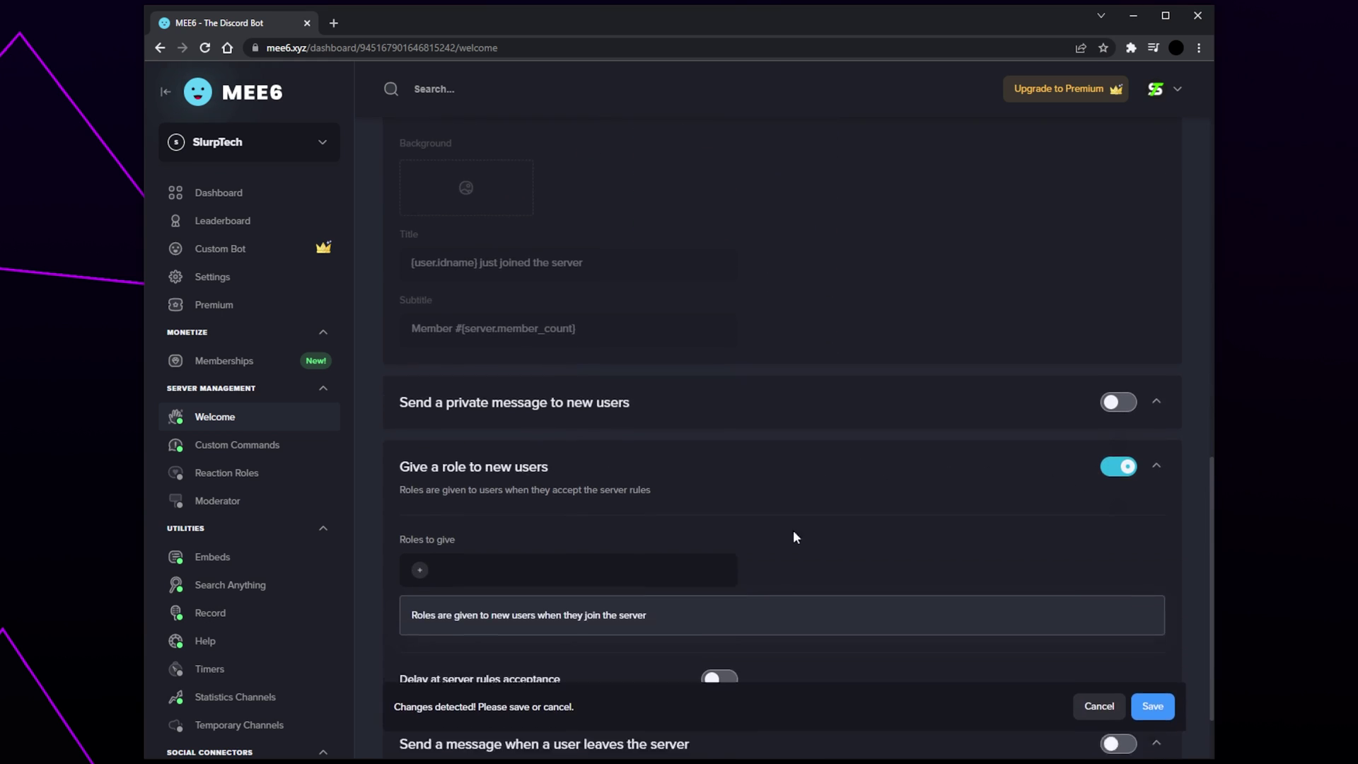
{"action": "left_click", "coordinate": [420, 478]}
{"action": "scroll", "coordinate": [382, 594], "scroll_direction": "down", "scroll_amount": 1}
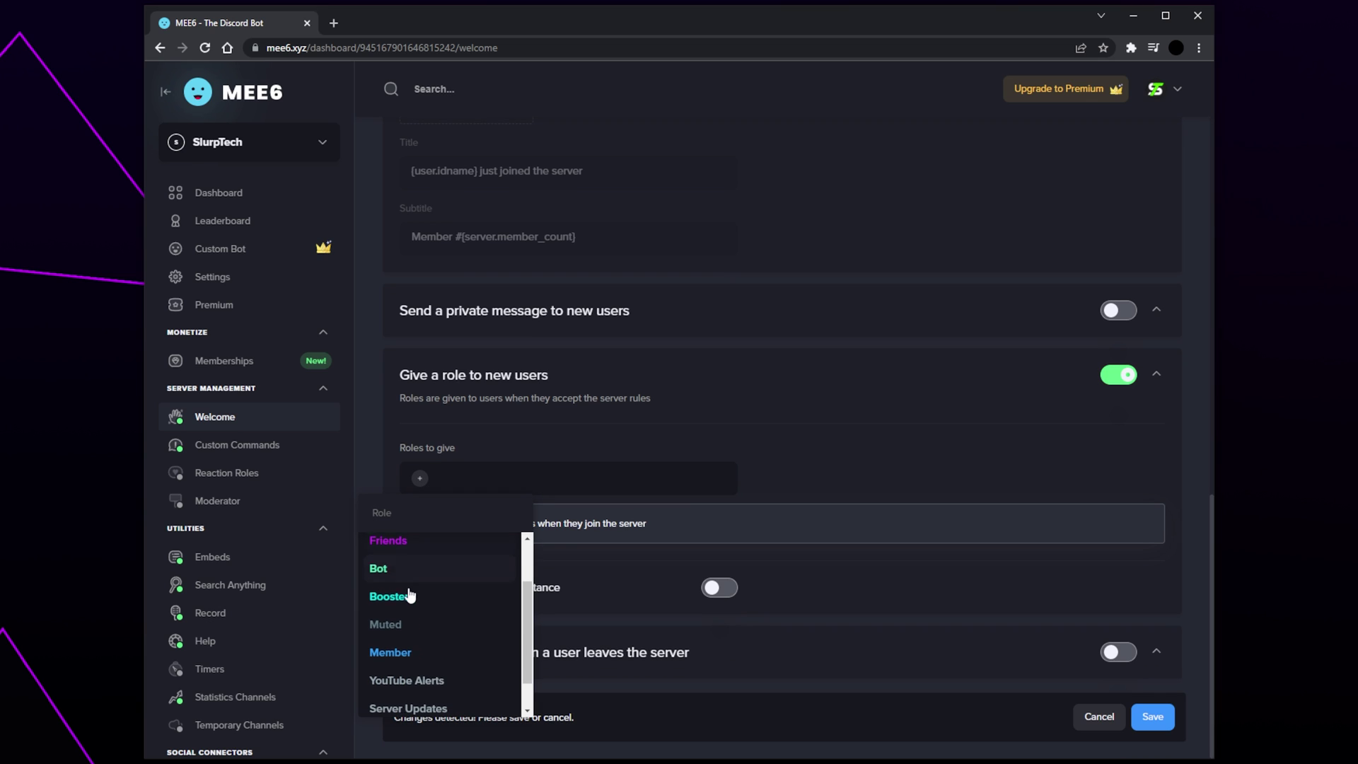
{"action": "left_click", "coordinate": [391, 649]}
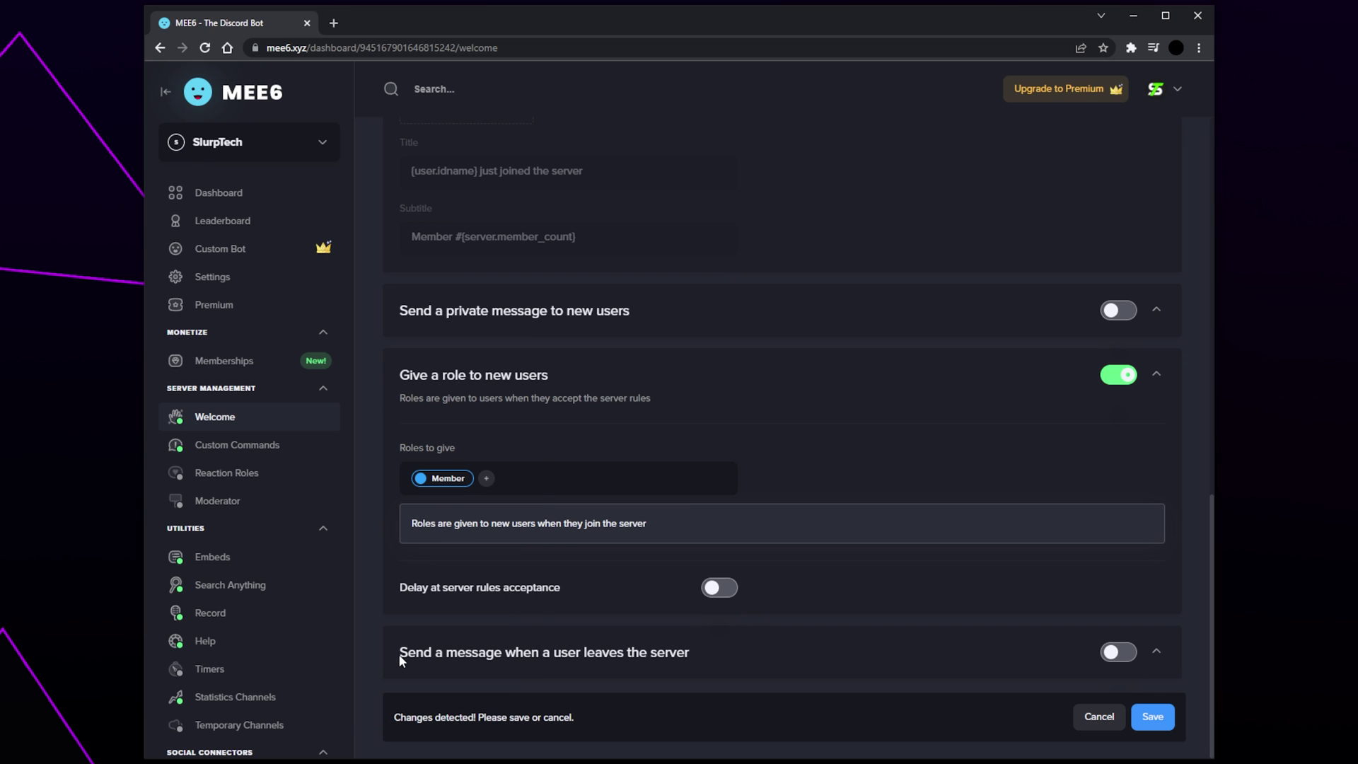
{"action": "left_click", "coordinate": [603, 517]}
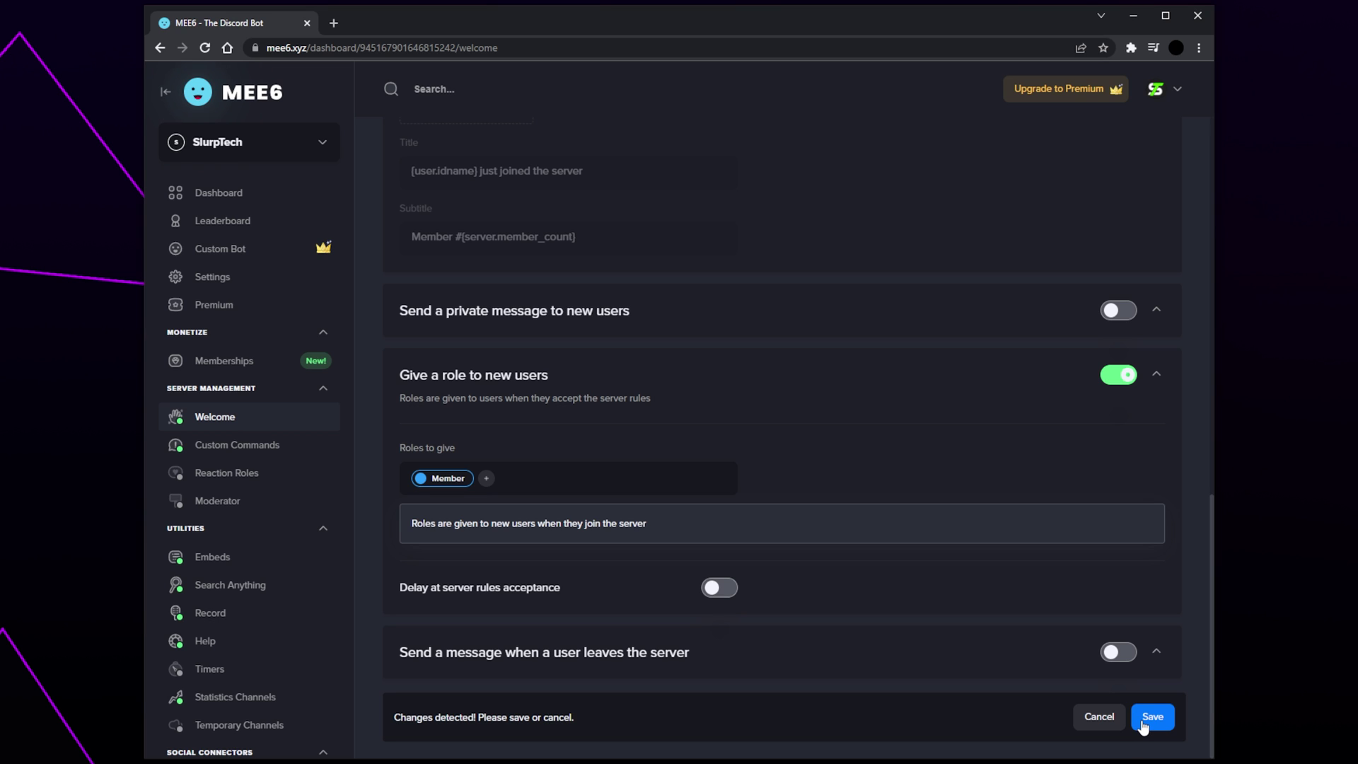
{"action": "left_click", "coordinate": [1142, 723]}
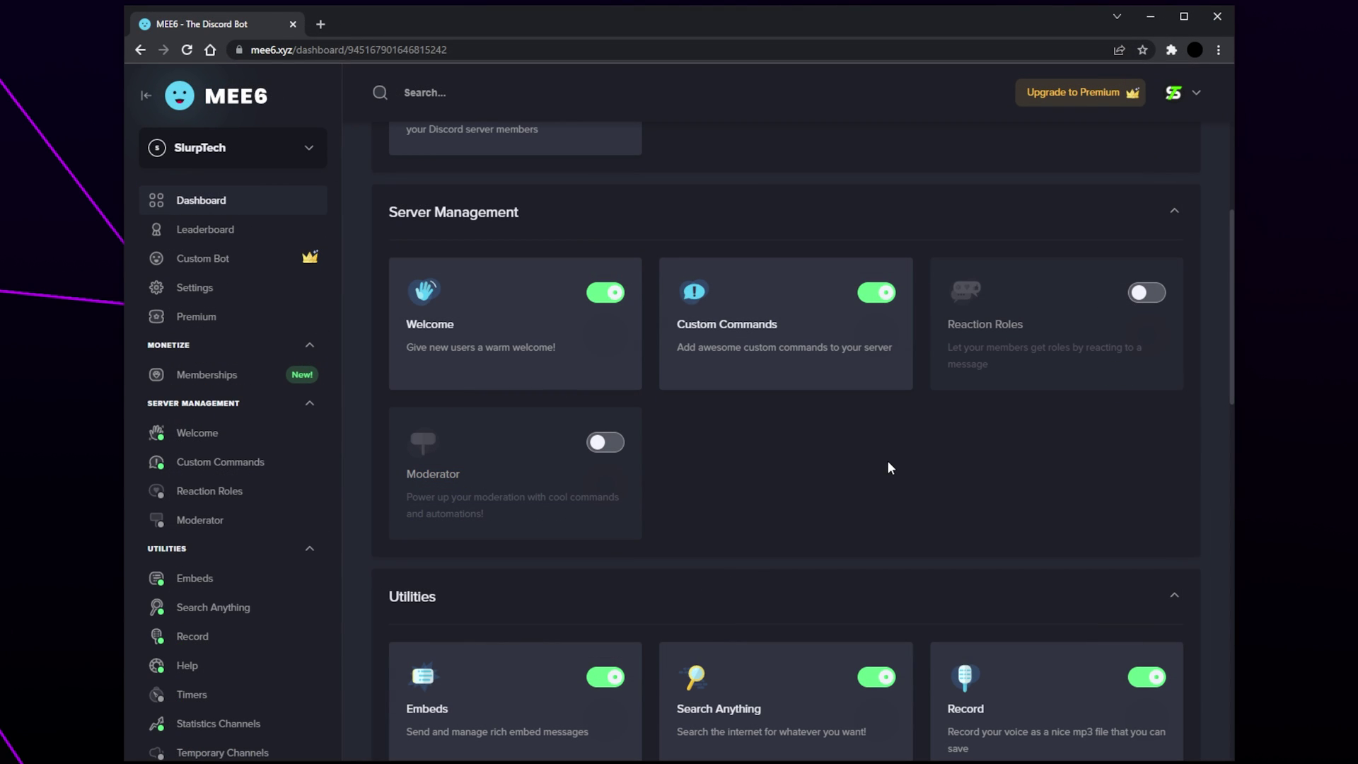
Step: Enable the Moderator plugin and add Moderator and Admin as moderator roles
{"action": "left_click", "coordinate": [602, 444]}
{"action": "left_click", "coordinate": [848, 443]}
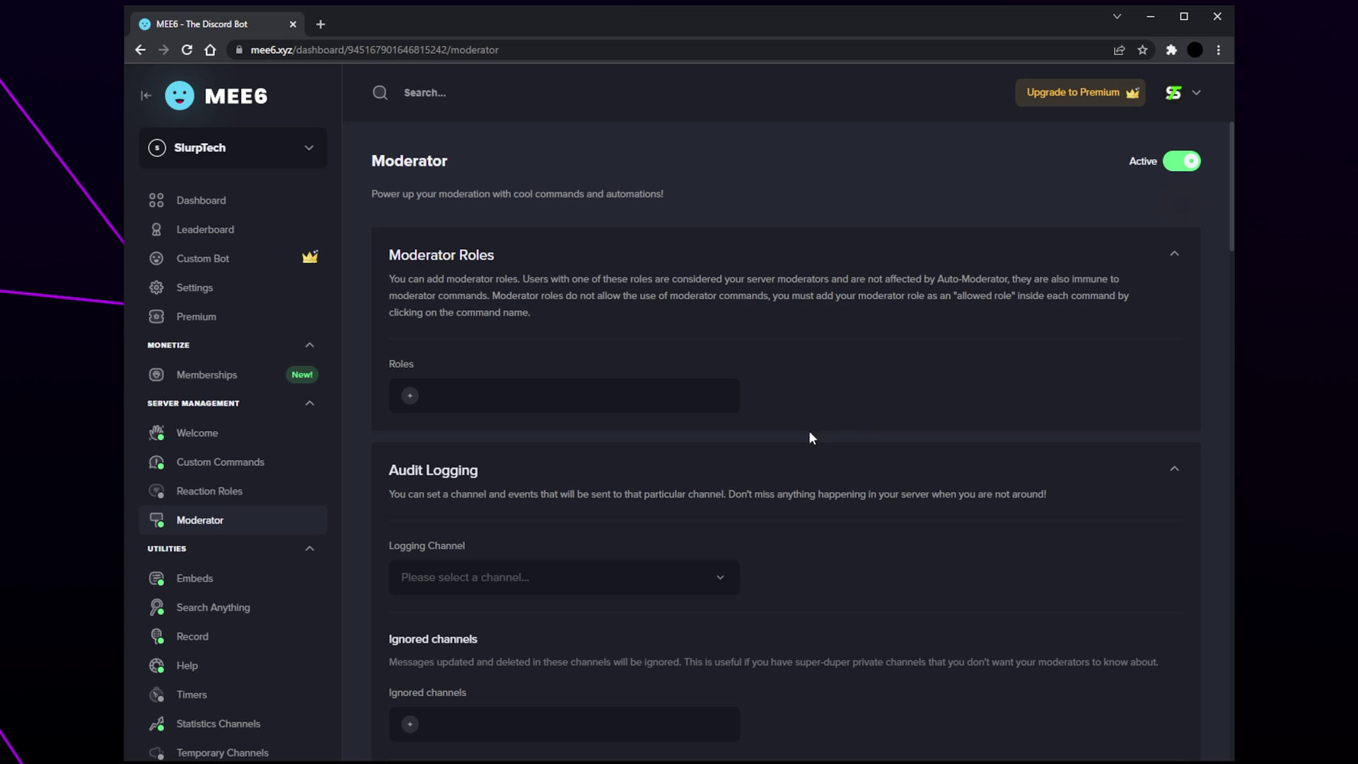
{"action": "left_click", "coordinate": [420, 395]}
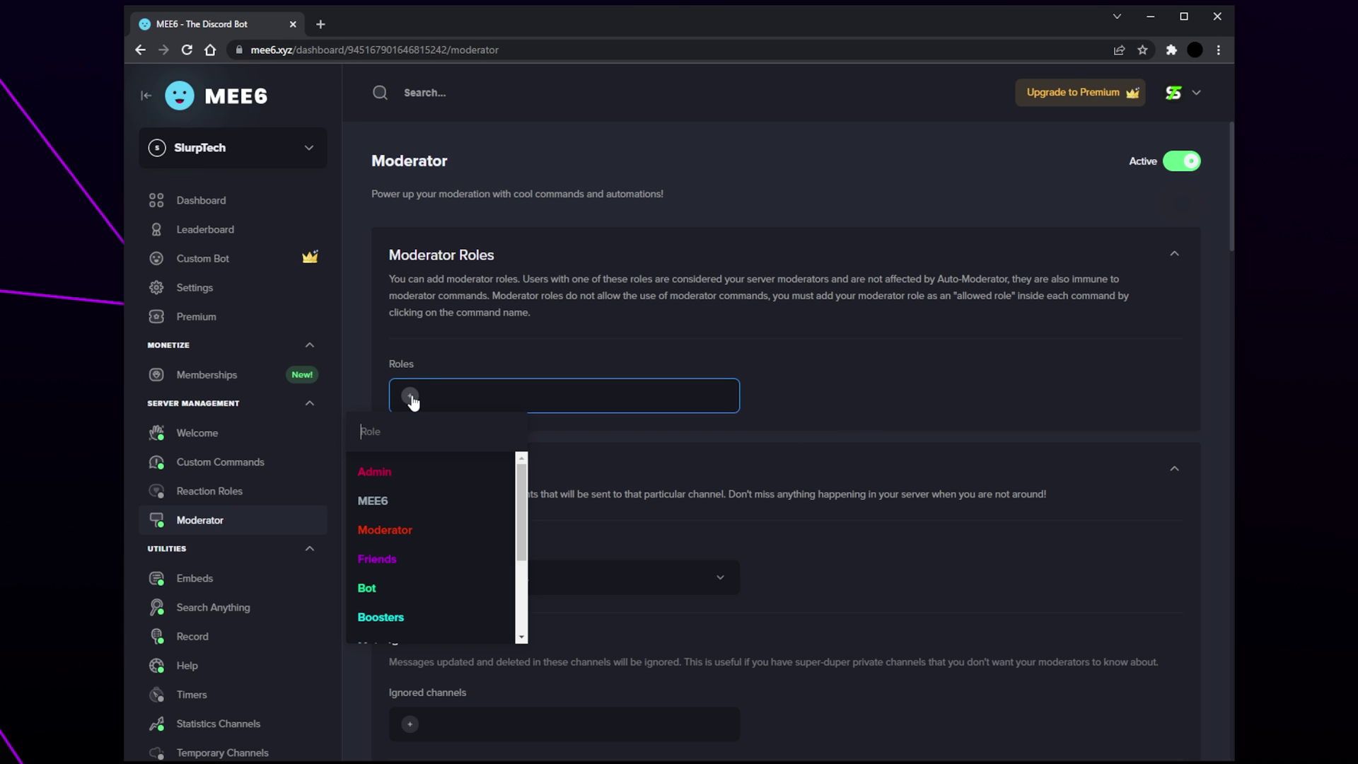
{"action": "left_click", "coordinate": [391, 531]}
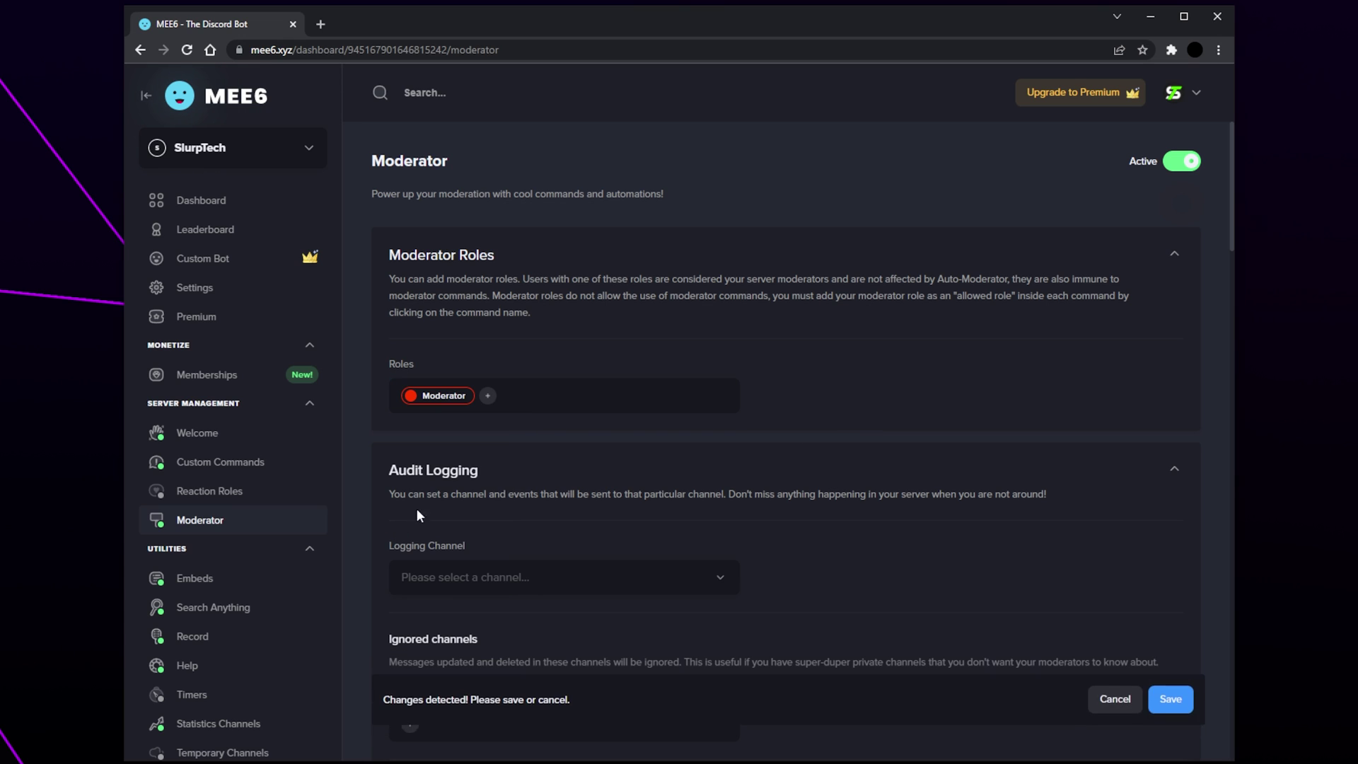
{"action": "left_click", "coordinate": [488, 396]}
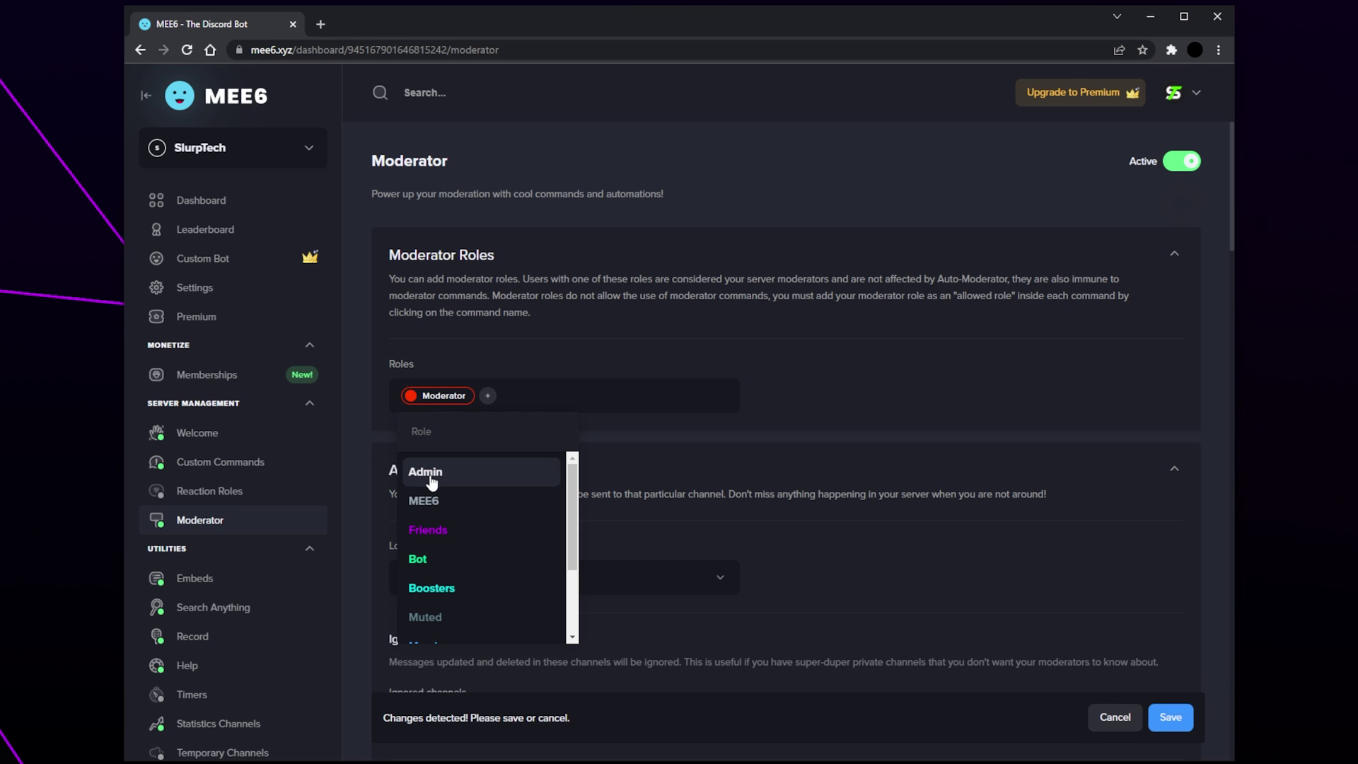
{"action": "left_click", "coordinate": [489, 478]}
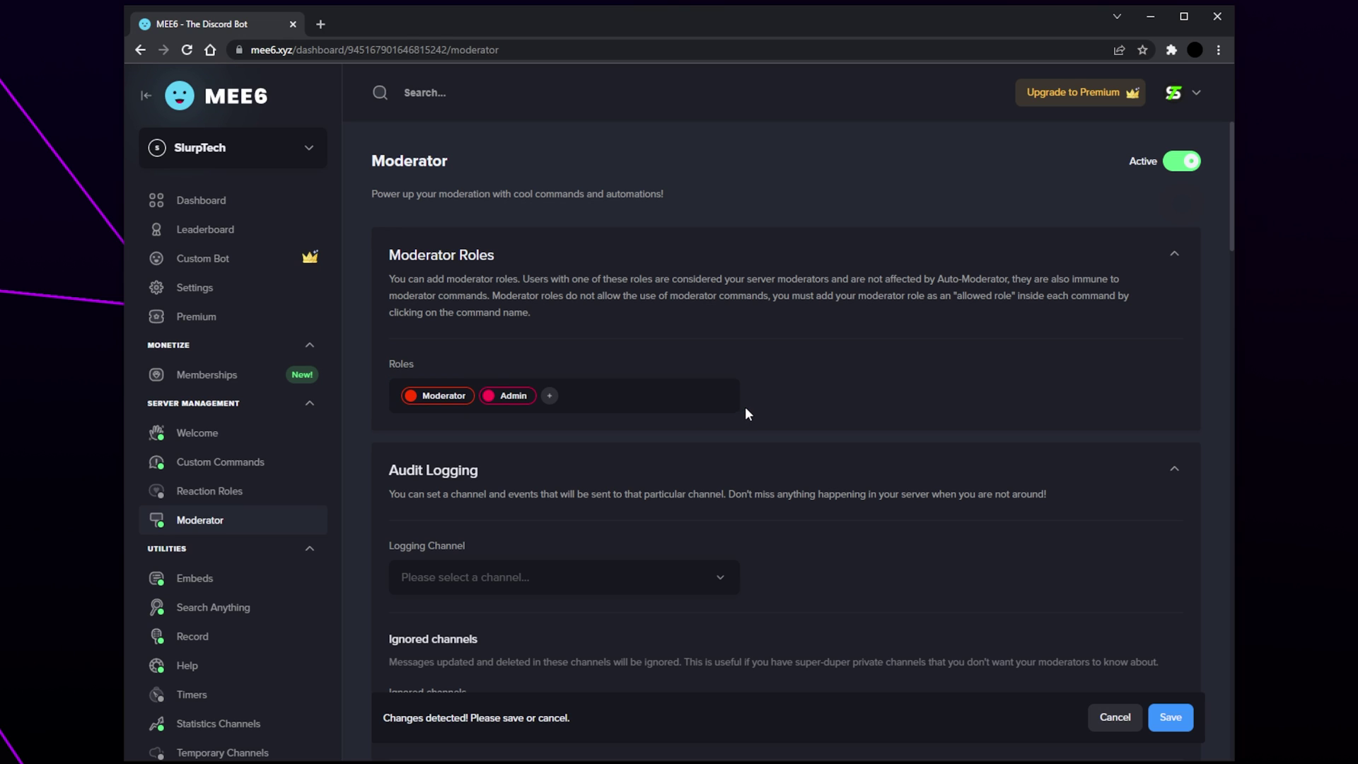
{"action": "scroll", "coordinate": [872, 424], "scroll_direction": "down", "scroll_amount": 2}
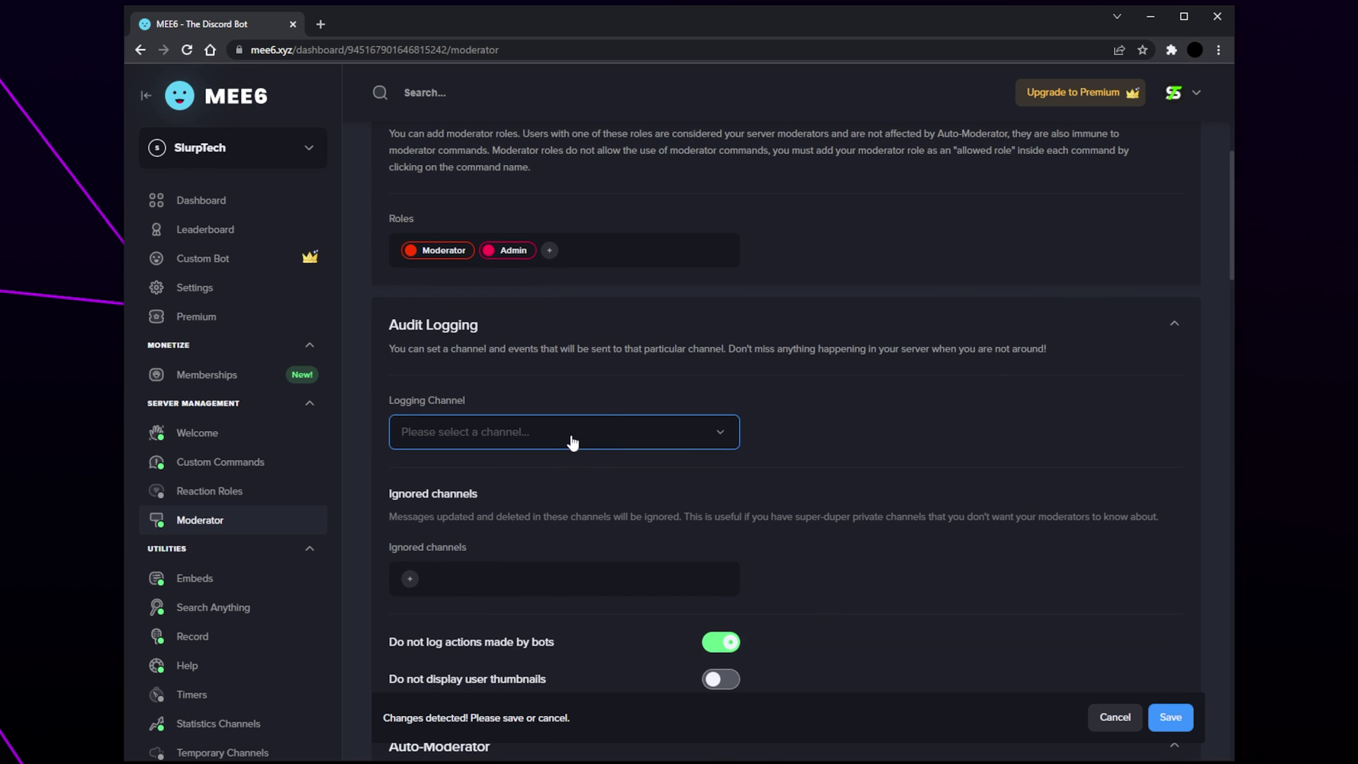
Step: Set the Moderator audit logging channel to #mod-logs
{"action": "left_click", "coordinate": [587, 440]}
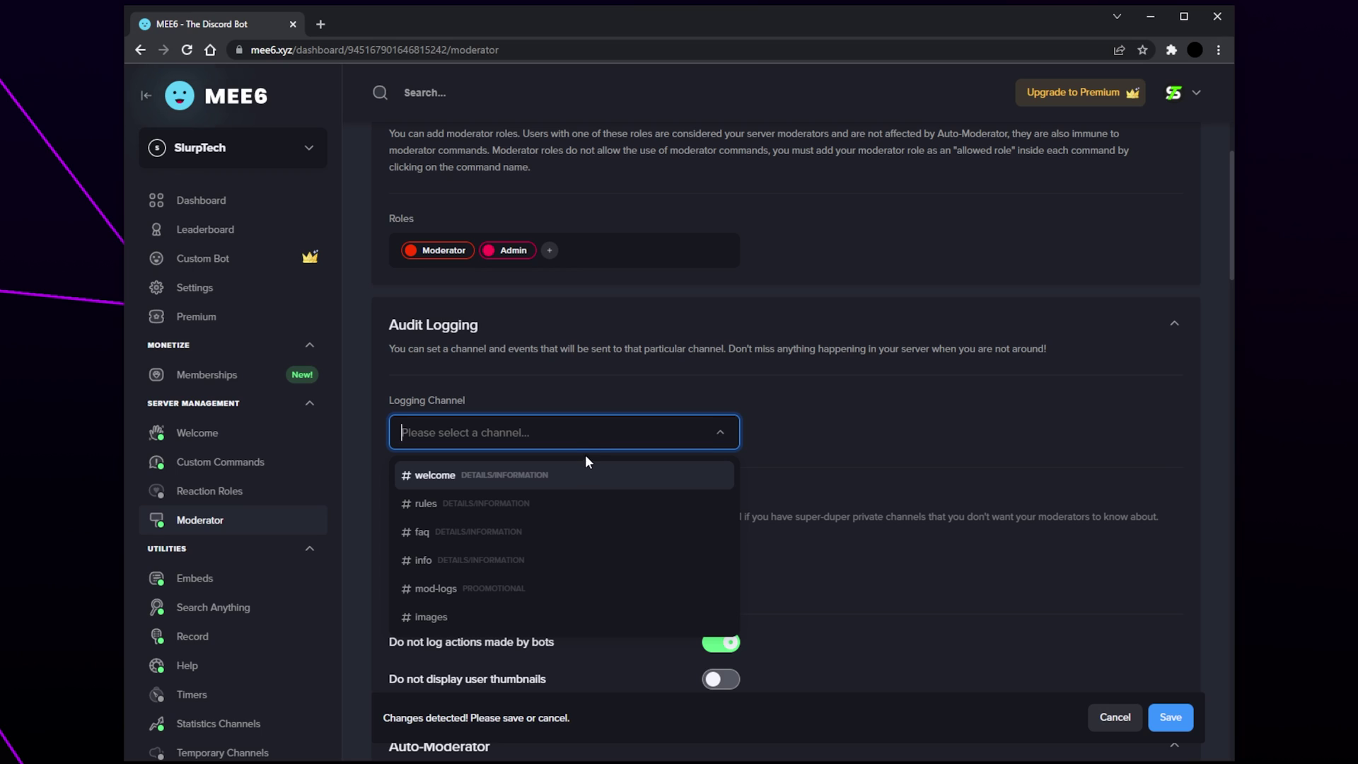
{"action": "left_click", "coordinate": [520, 433]}
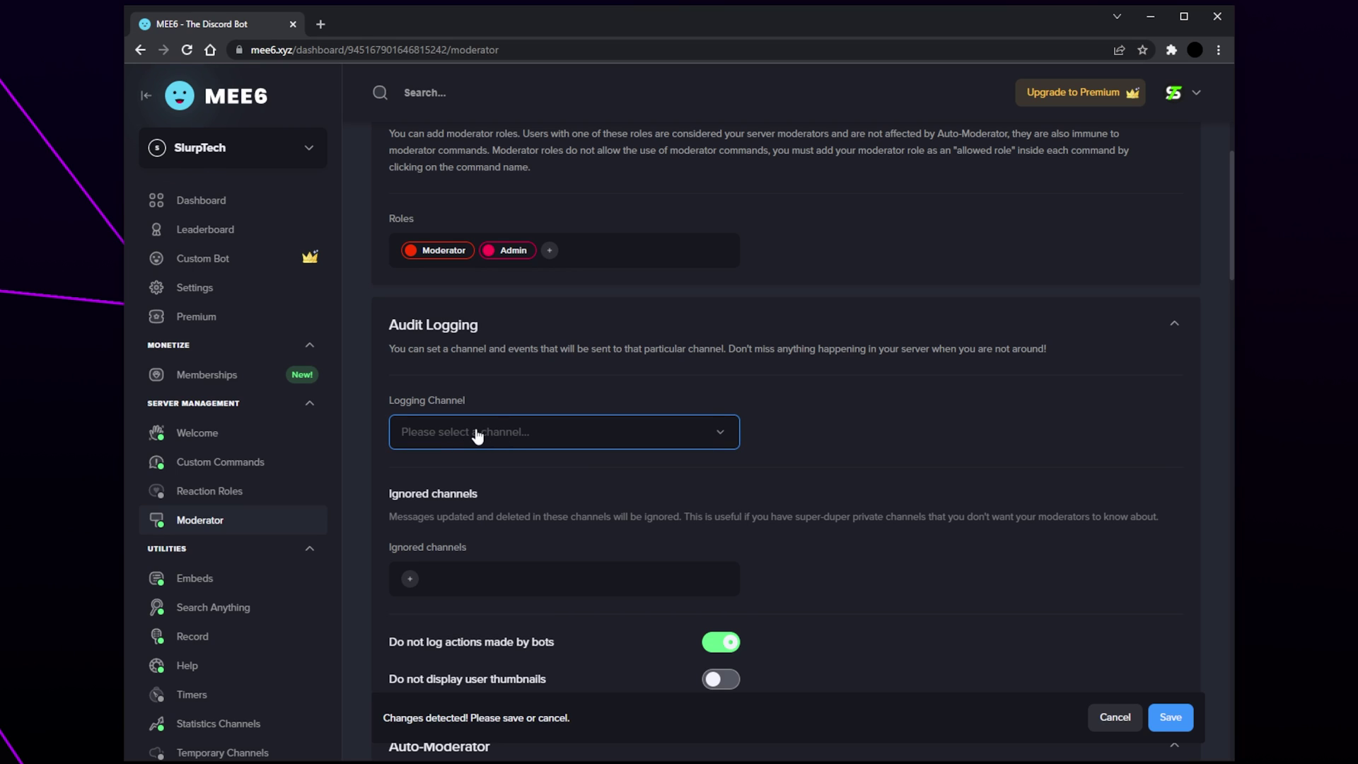
{"action": "left_click", "coordinate": [558, 431]}
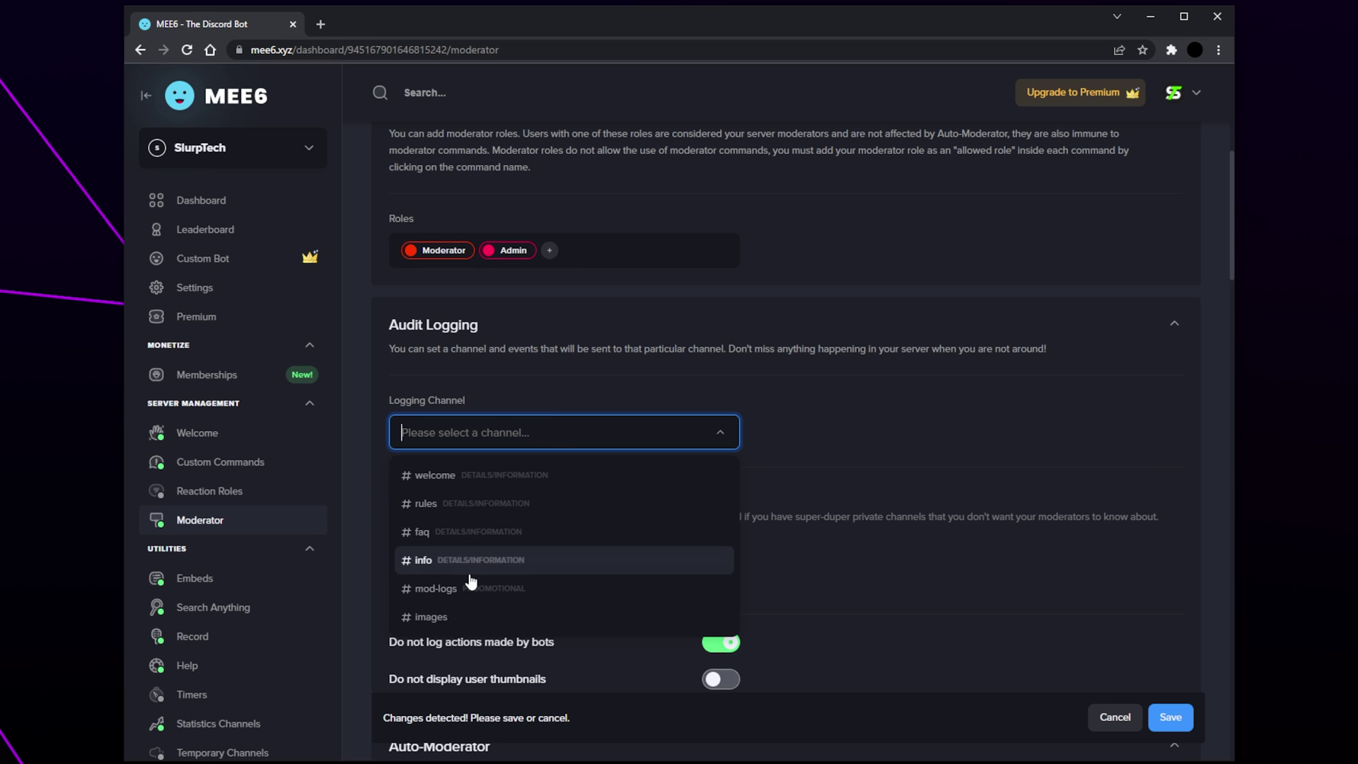
{"action": "left_click", "coordinate": [436, 590]}
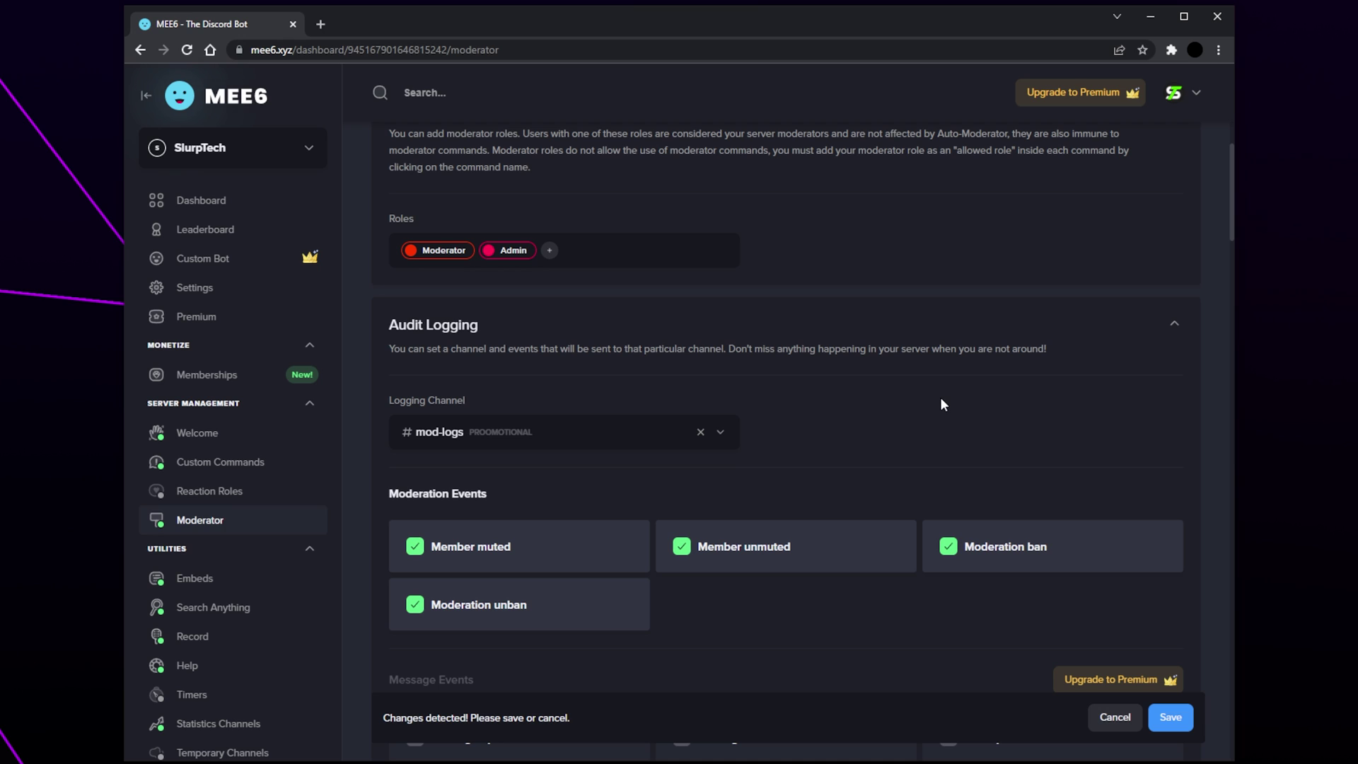
Step: Scroll through the ticked moderation, role, server and channel log events to Ignored channels
{"action": "scroll", "coordinate": [934, 382], "scroll_direction": "down", "scroll_amount": 1}
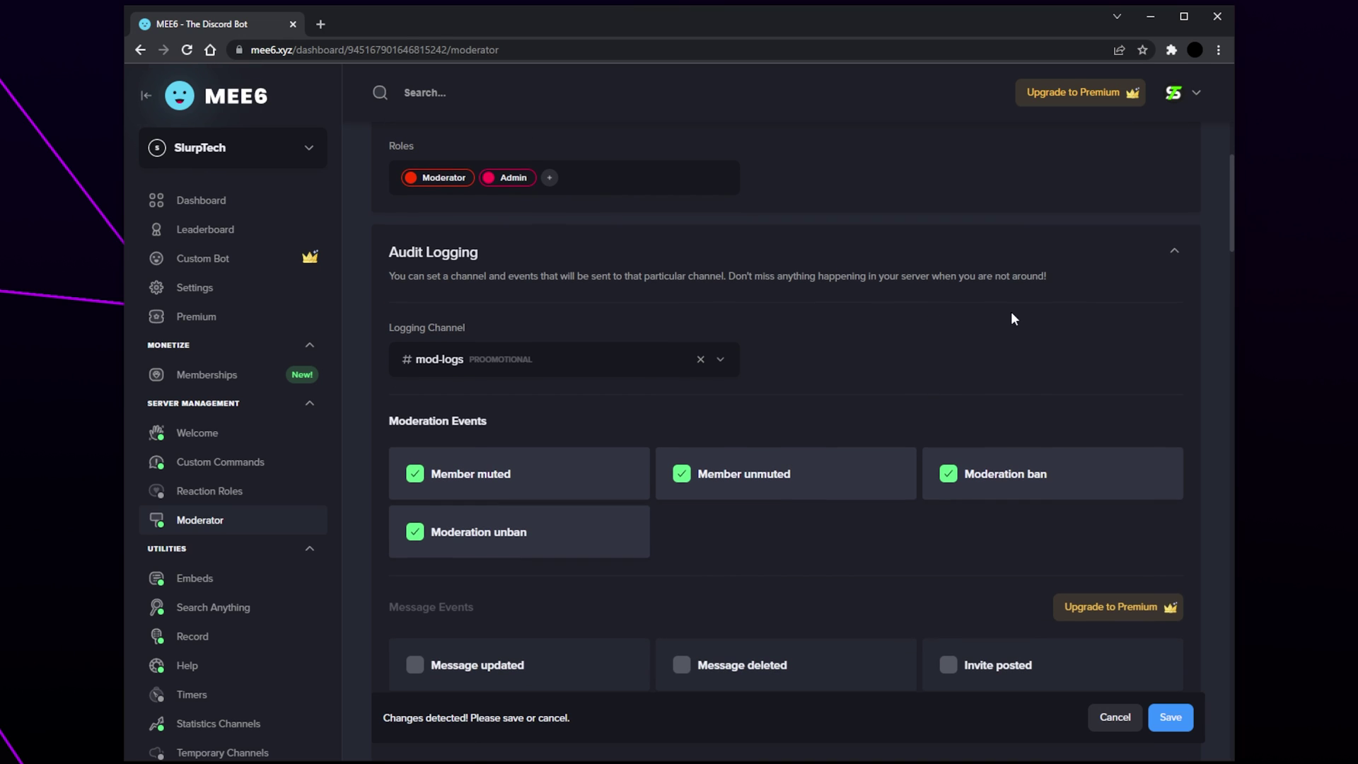
{"action": "left_click_drag", "start_coordinate": [1232, 202], "coordinate": [1226, 225]}
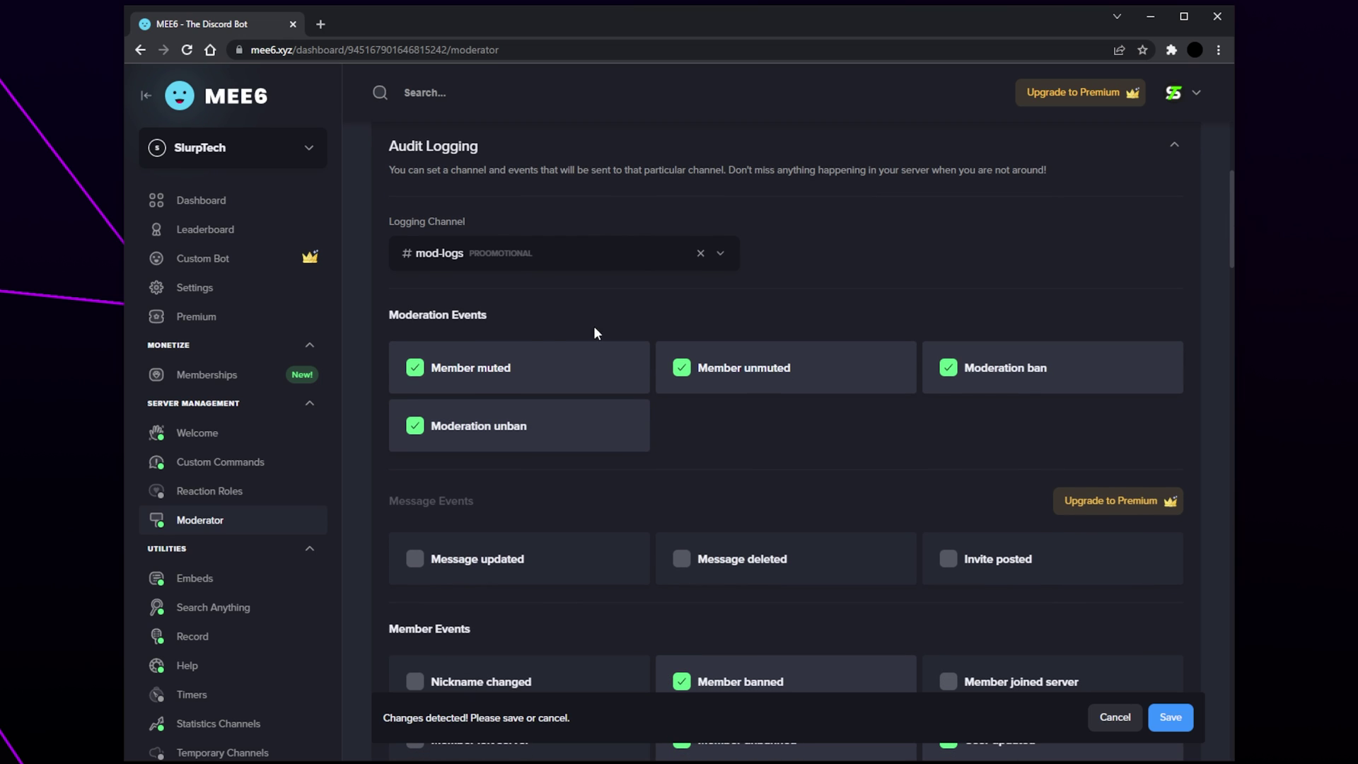
{"action": "scroll", "coordinate": [855, 407], "scroll_direction": "down", "scroll_amount": 1}
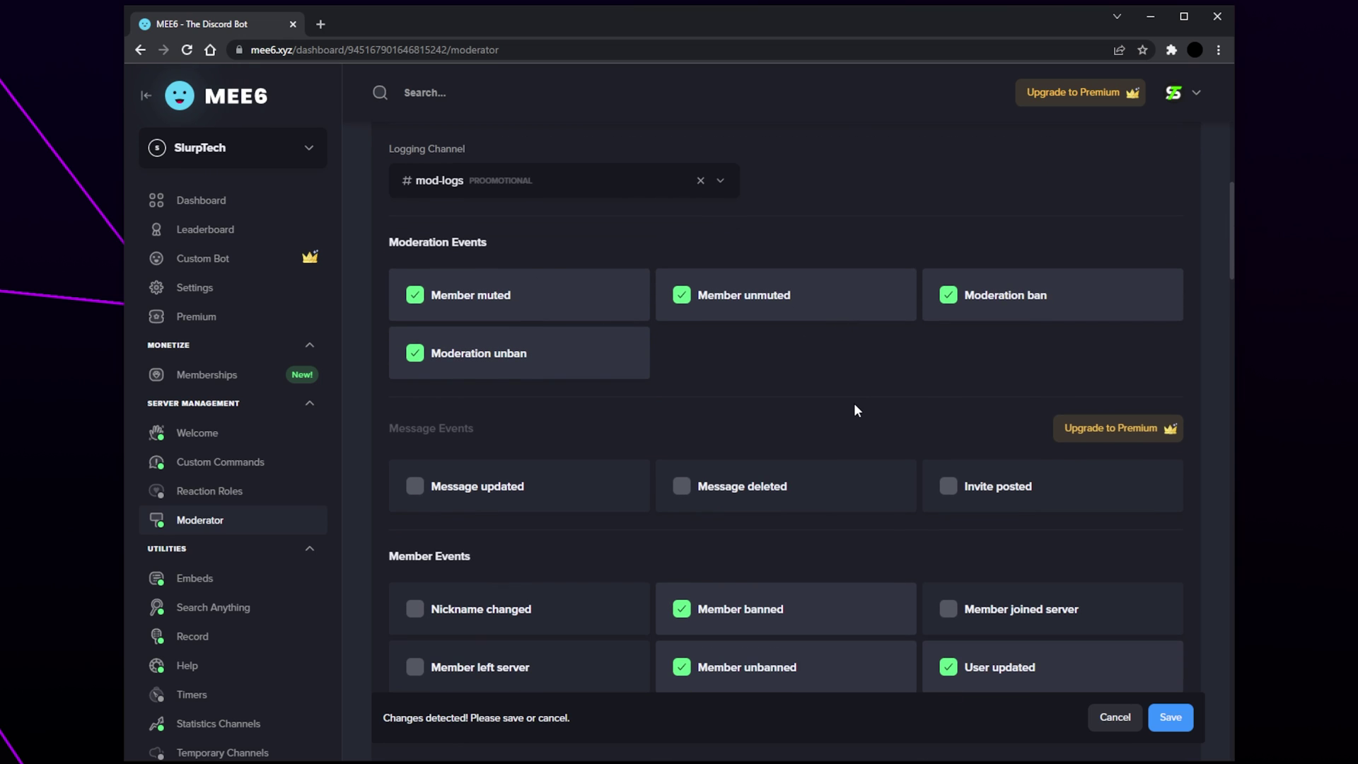
{"action": "scroll", "coordinate": [846, 365], "scroll_direction": "down", "scroll_amount": 1}
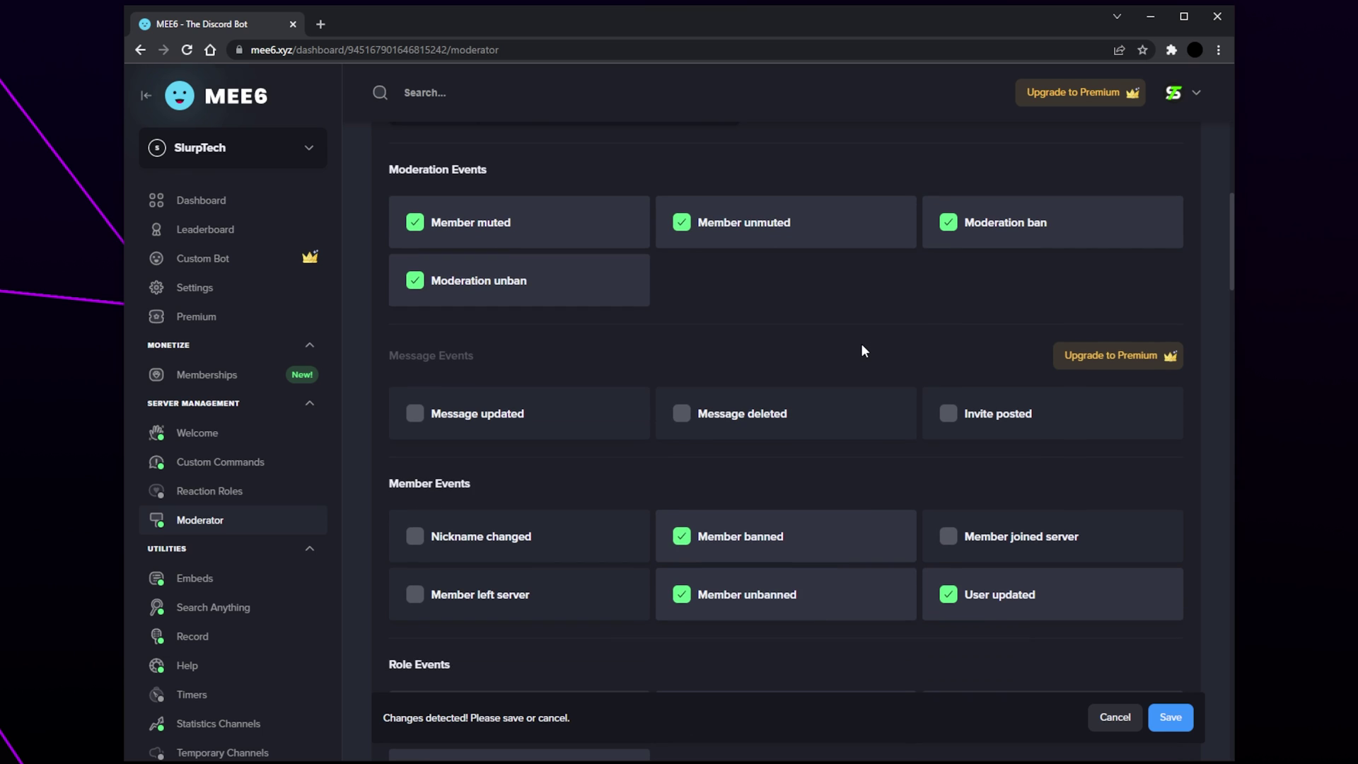
{"action": "scroll", "coordinate": [849, 599], "scroll_direction": "down", "scroll_amount": 1}
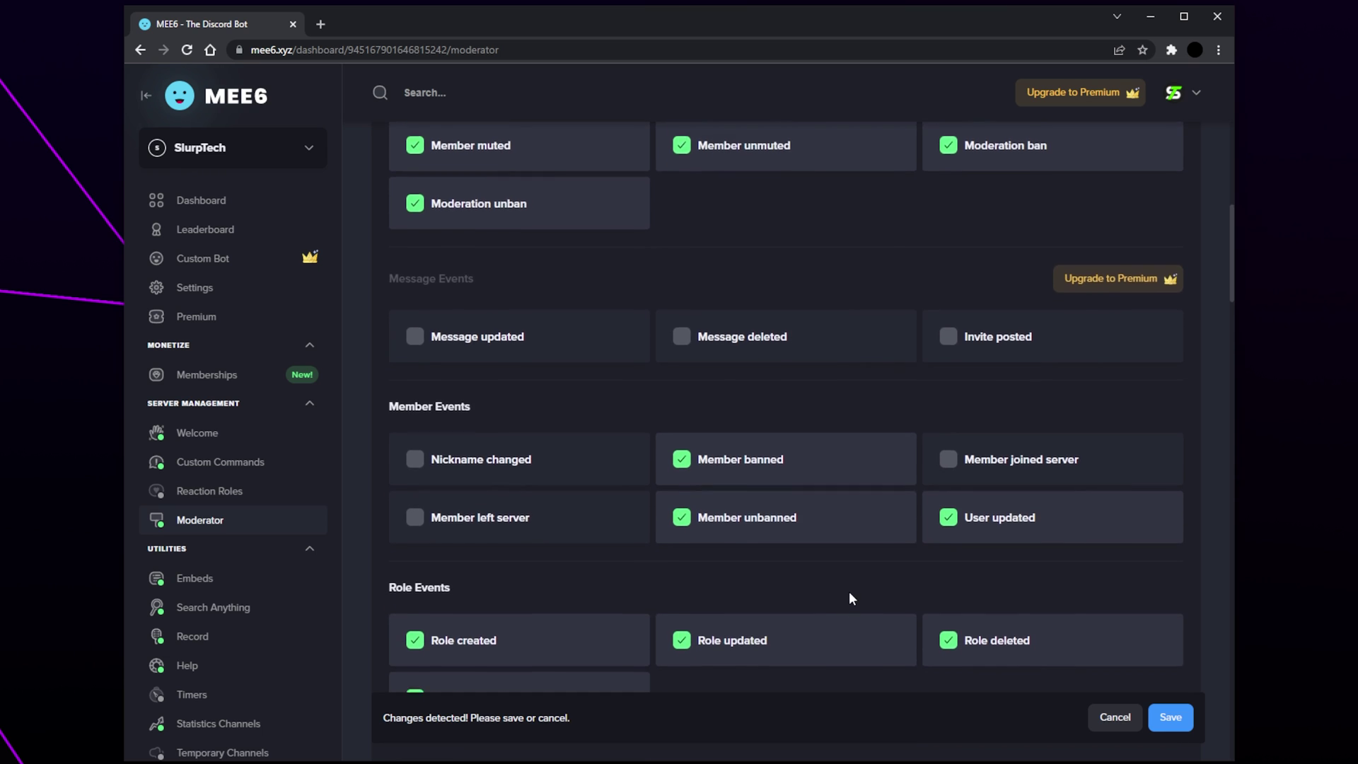
{"action": "scroll", "coordinate": [851, 598], "scroll_direction": "down", "scroll_amount": 6}
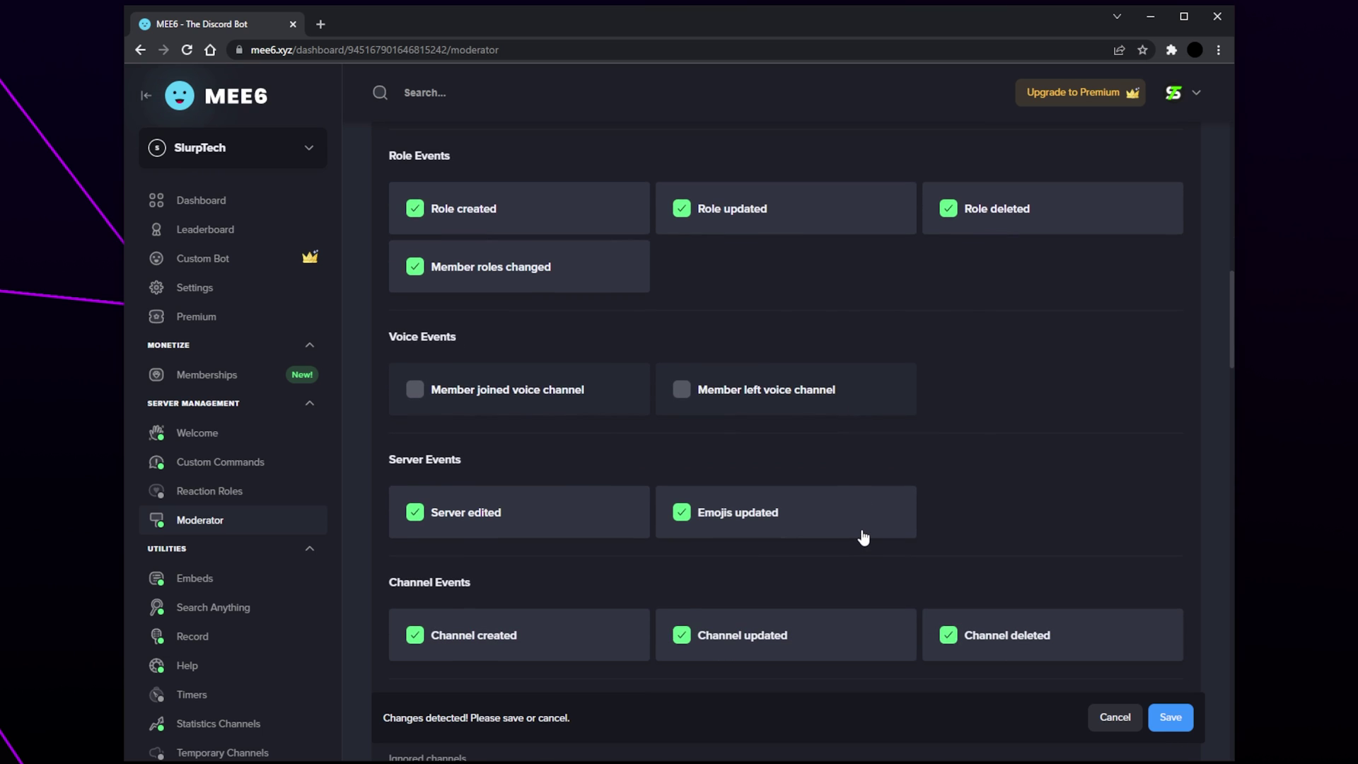
{"action": "scroll", "coordinate": [864, 537], "scroll_direction": "down", "scroll_amount": 6}
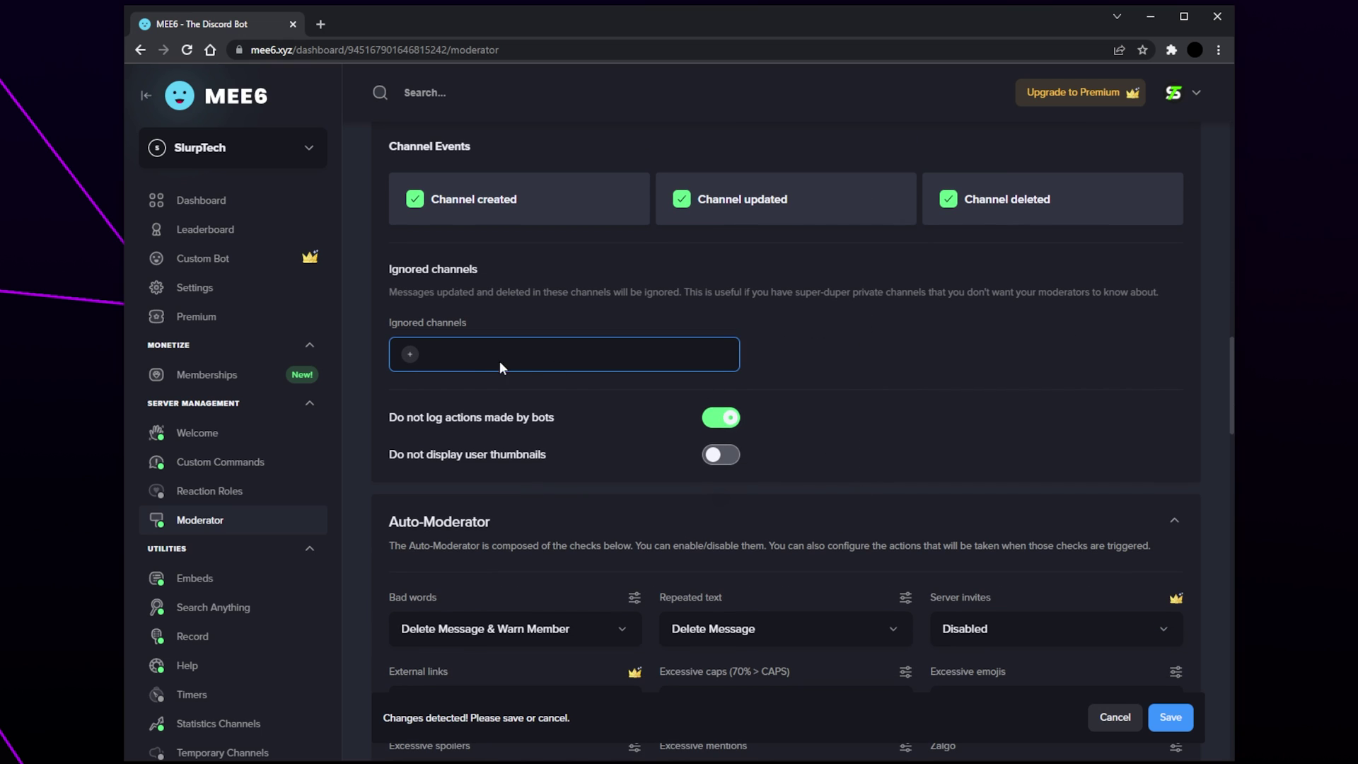
Step: Add mod-logs and Mod Chat to the ignored log channels and hide user thumbnails
{"action": "left_click", "coordinate": [410, 355]}
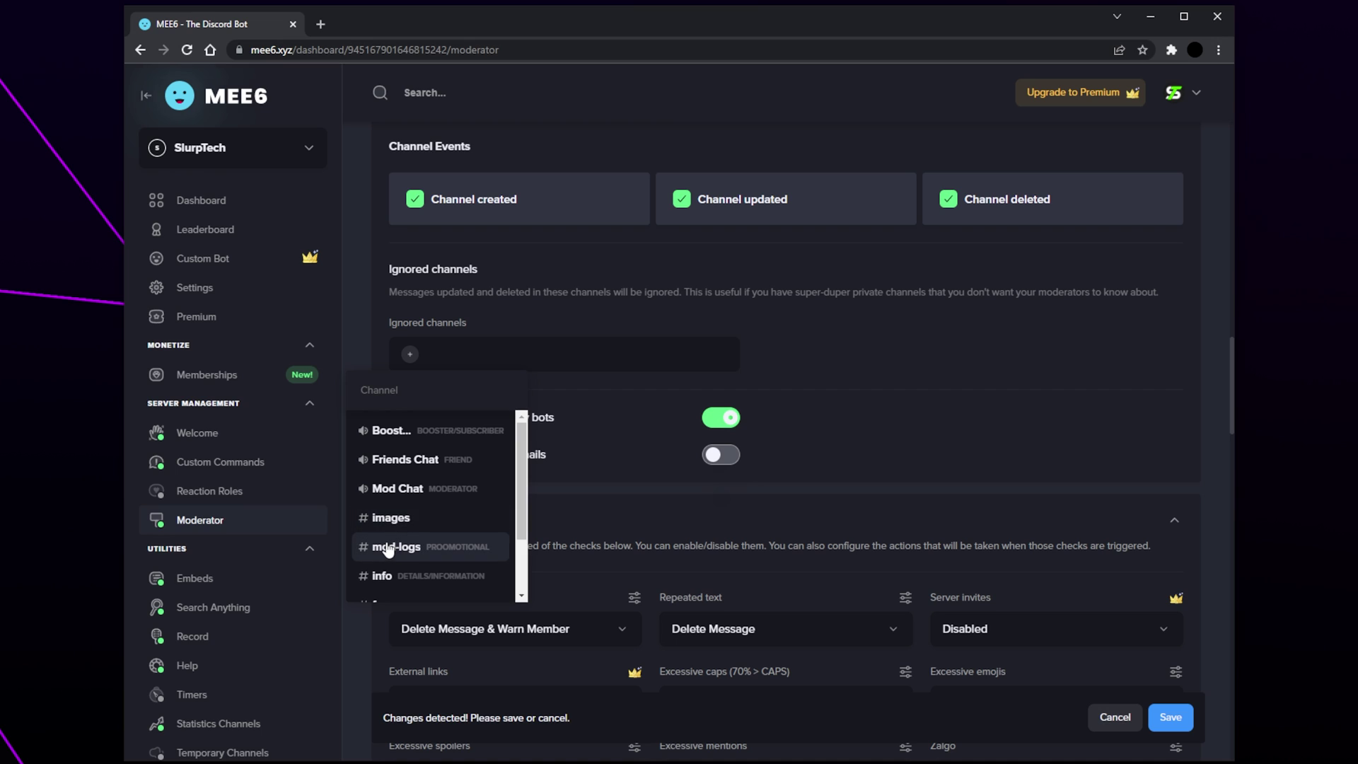
{"action": "left_click", "coordinate": [476, 552]}
{"action": "left_click", "coordinate": [483, 354]}
{"action": "left_click", "coordinate": [481, 485]}
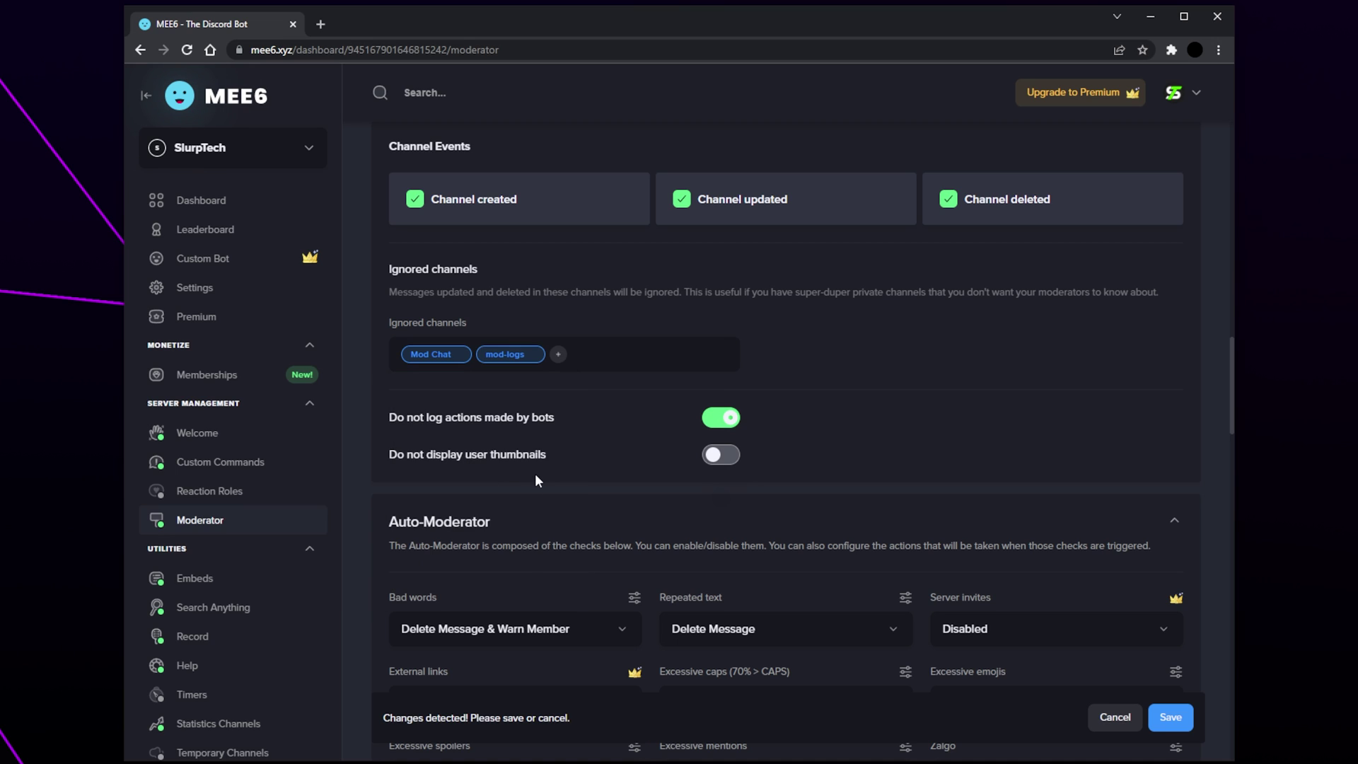
{"action": "left_click", "coordinate": [717, 457]}
{"action": "scroll", "coordinate": [926, 403], "scroll_direction": "down", "scroll_amount": 3}
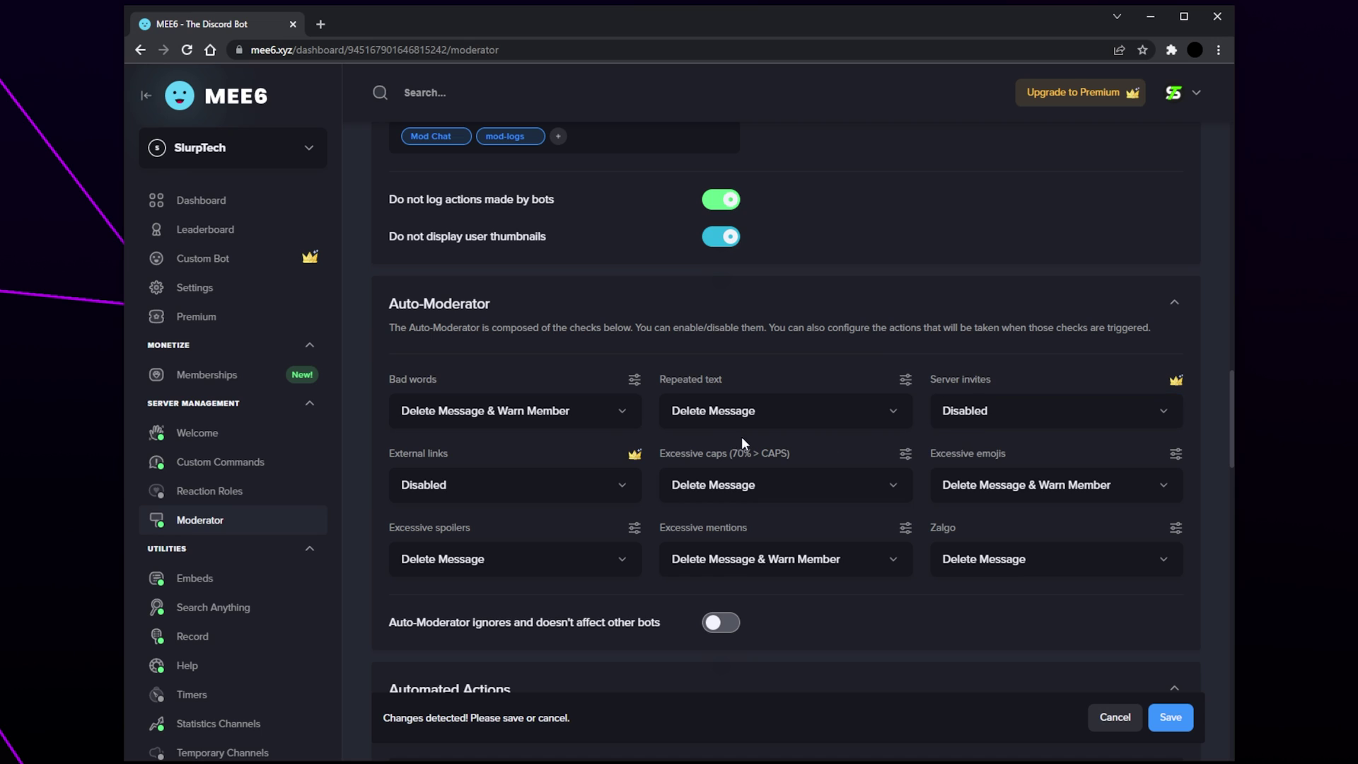
{"action": "left_click", "coordinate": [624, 414]}
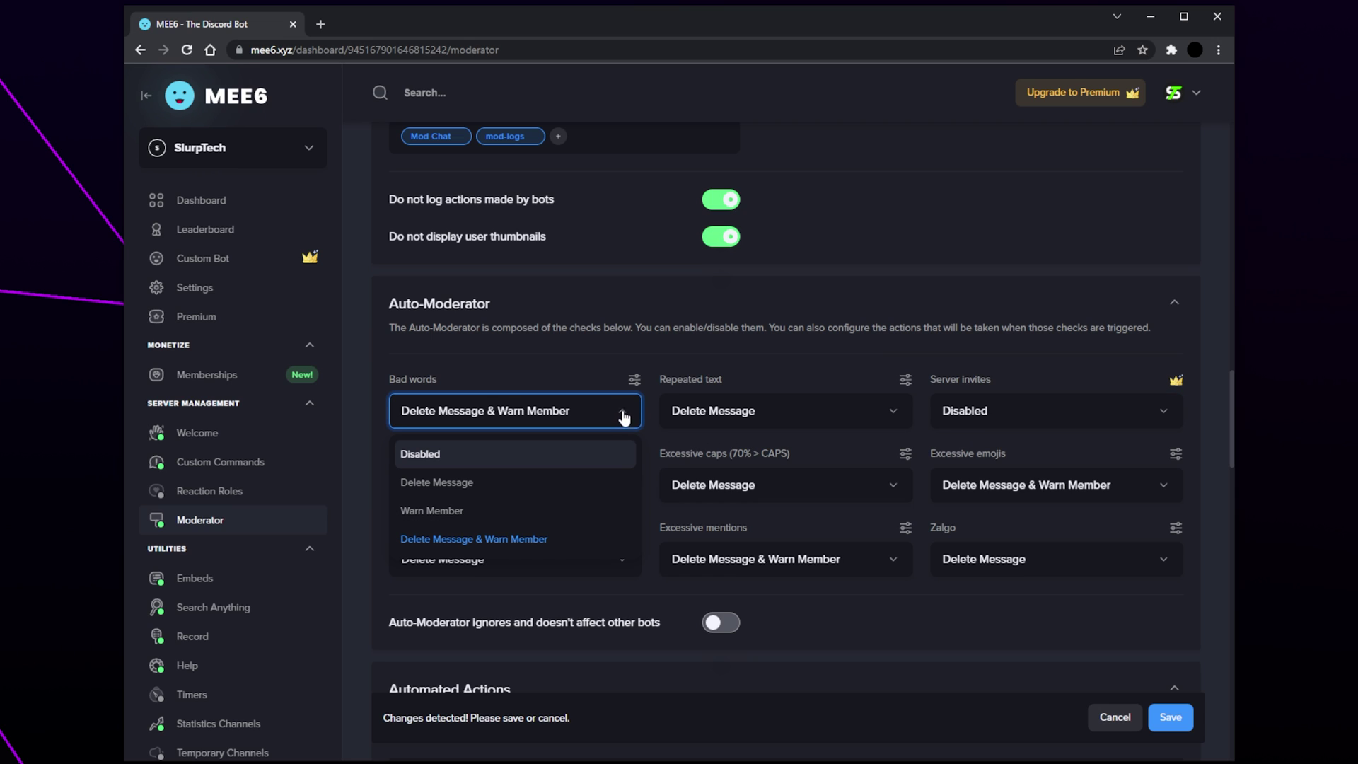
{"action": "left_click", "coordinate": [514, 540]}
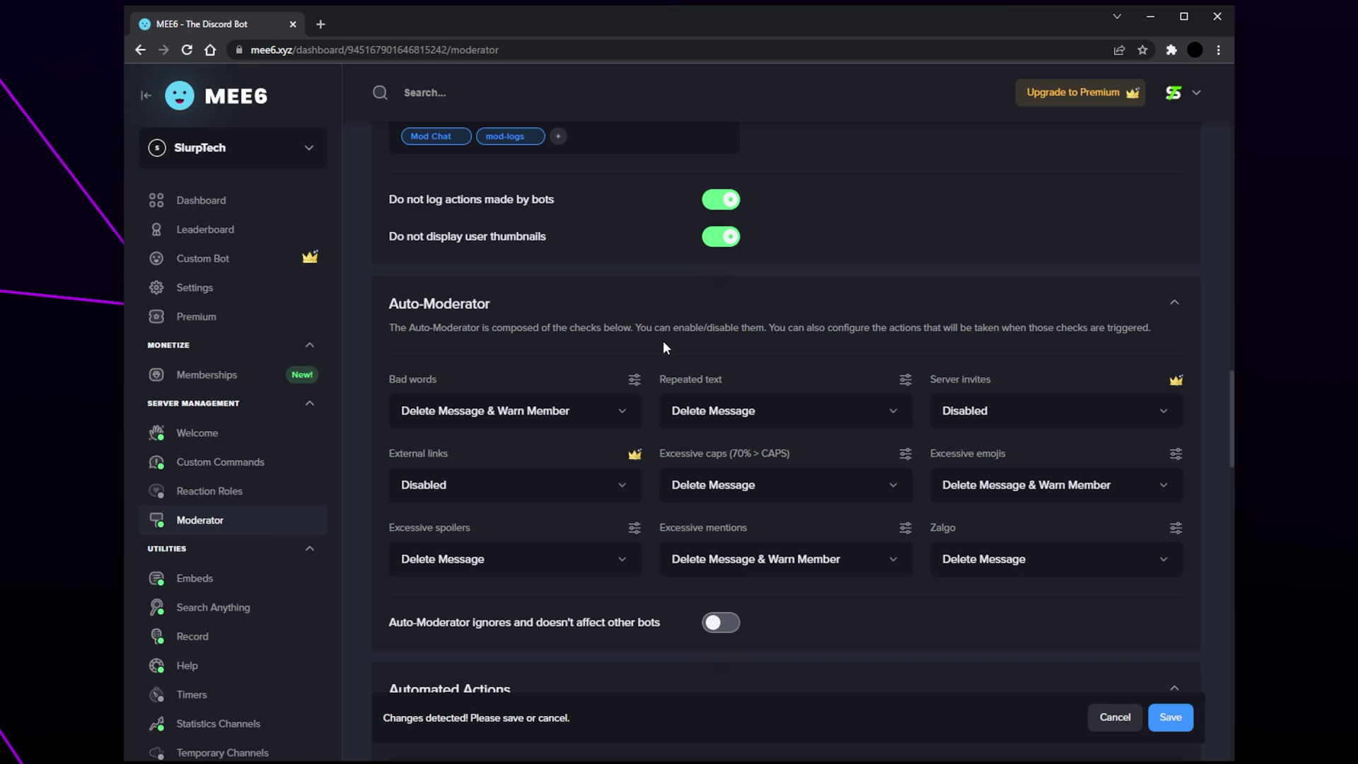
Step: Exempt the Moderator role from the Bad words filter
{"action": "left_click", "coordinate": [635, 382]}
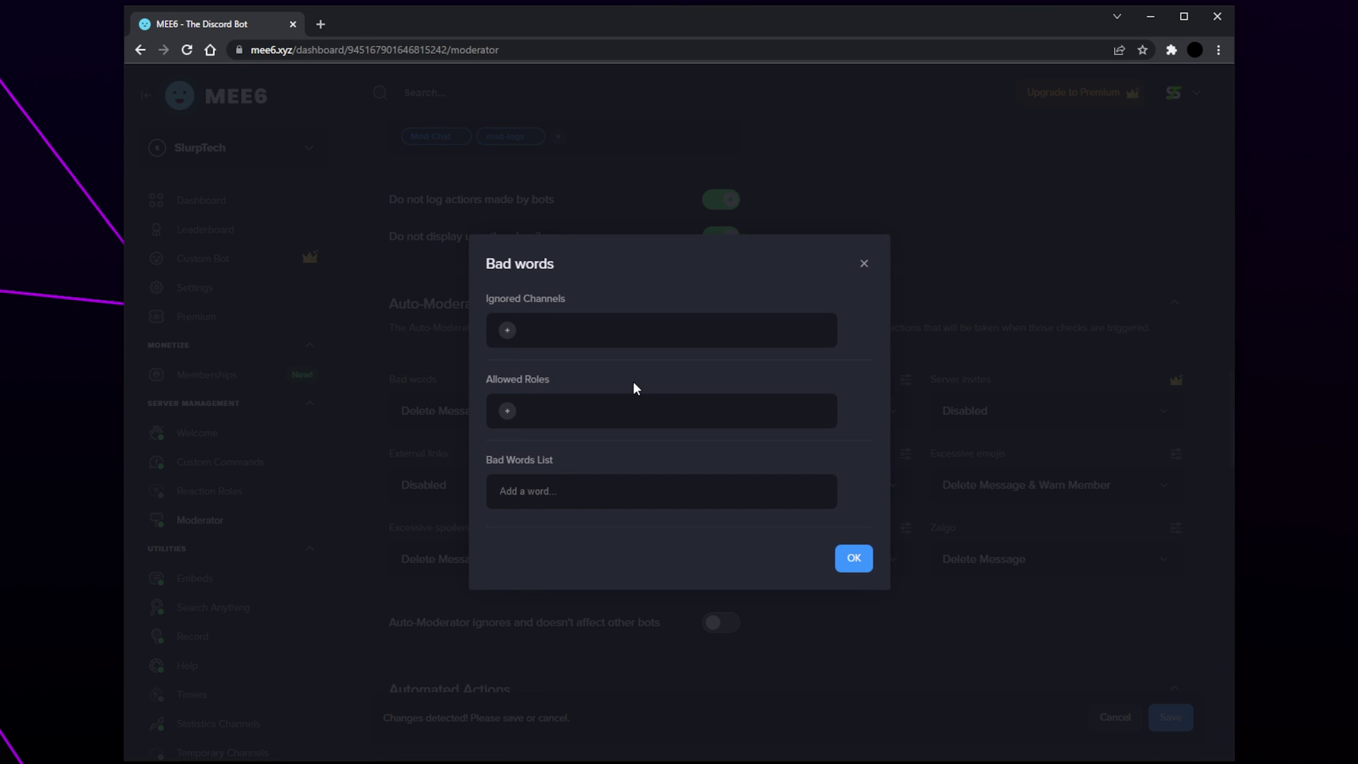
{"action": "left_click", "coordinate": [559, 343]}
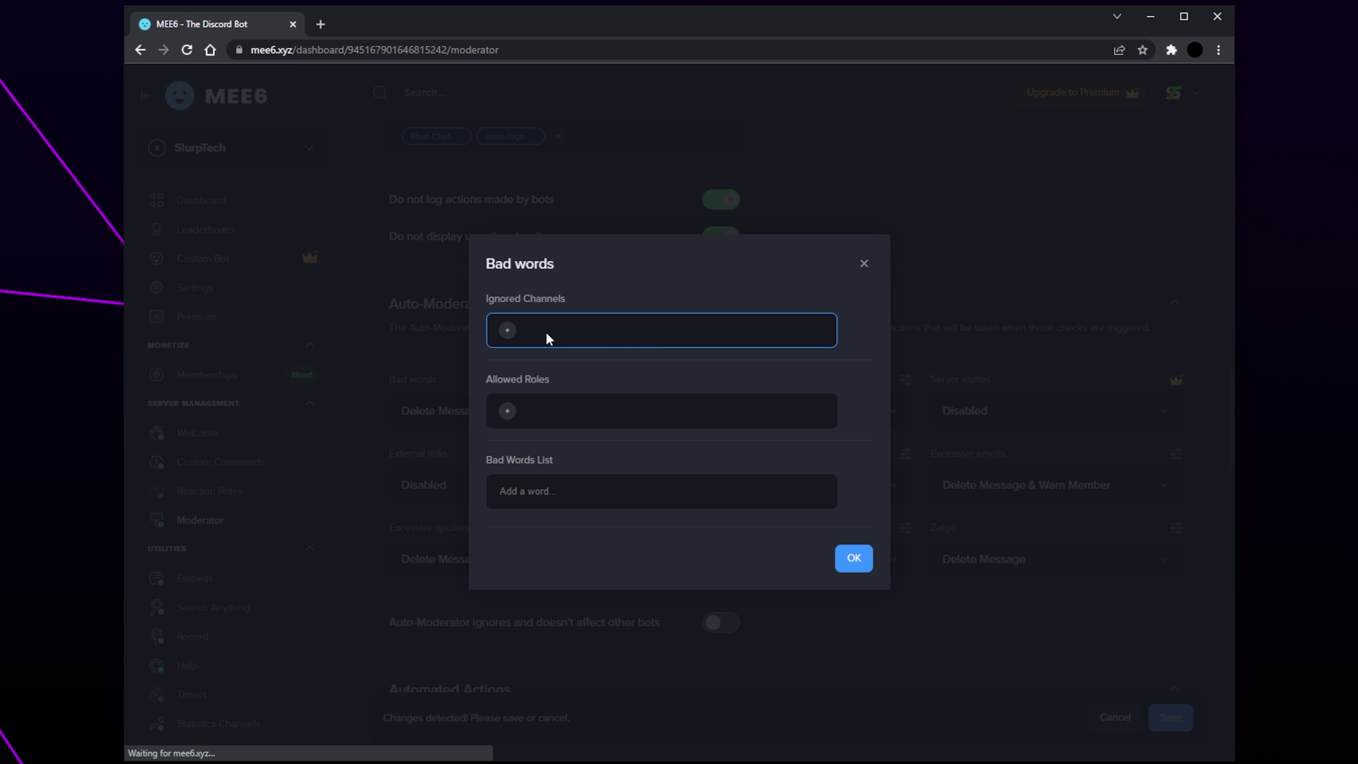
{"action": "left_click", "coordinate": [533, 412]}
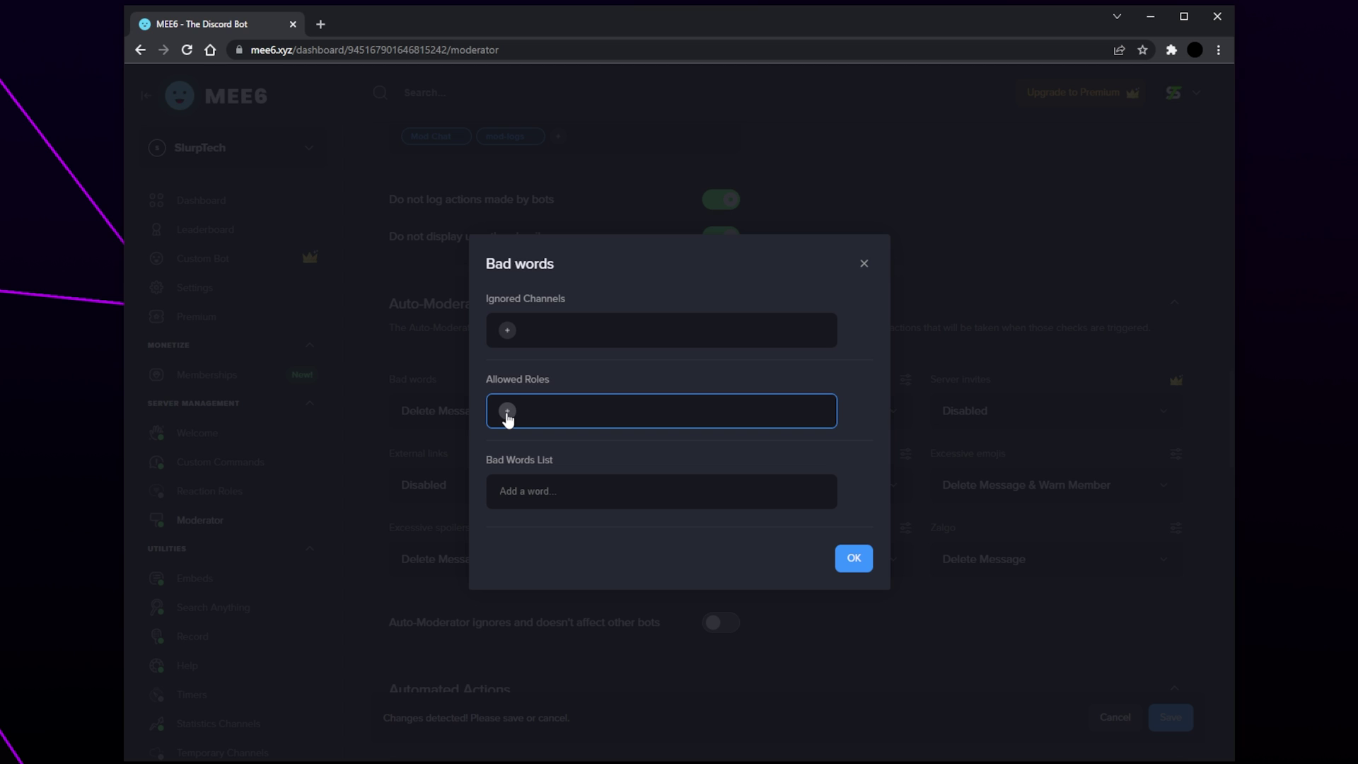
{"action": "left_click", "coordinate": [507, 411]}
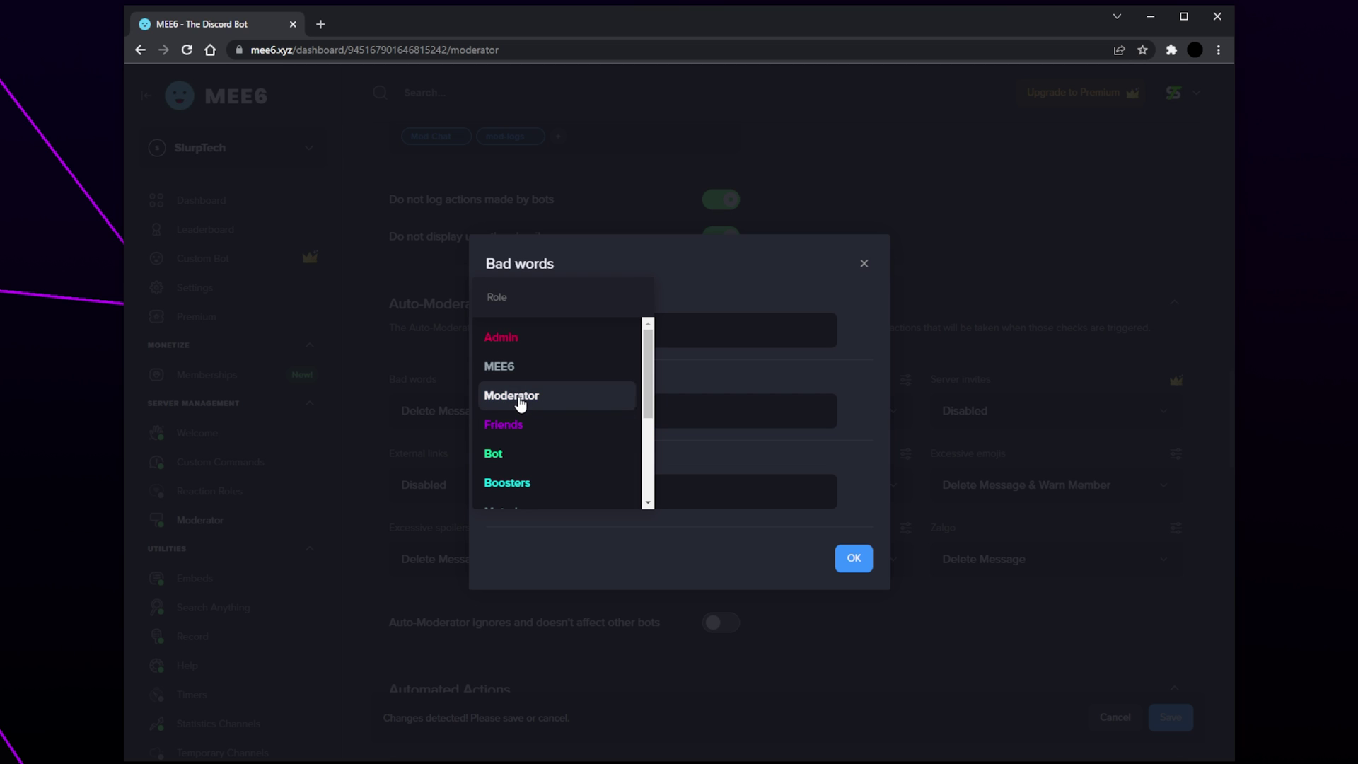
{"action": "left_click", "coordinate": [520, 398]}
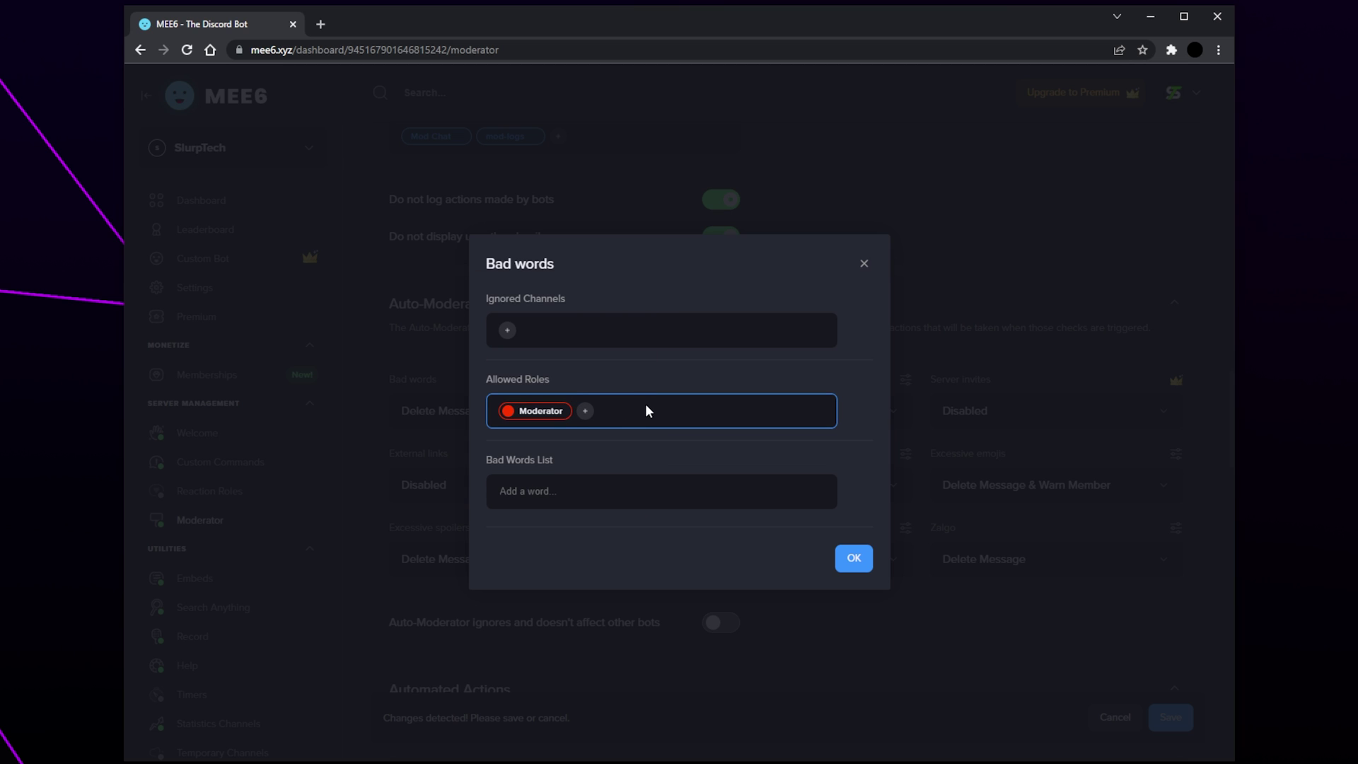
Step: Add 'chicken' to the bad words list, confirm, and have Auto-Moderator ignore other bots
{"action": "left_click", "coordinate": [598, 487]}
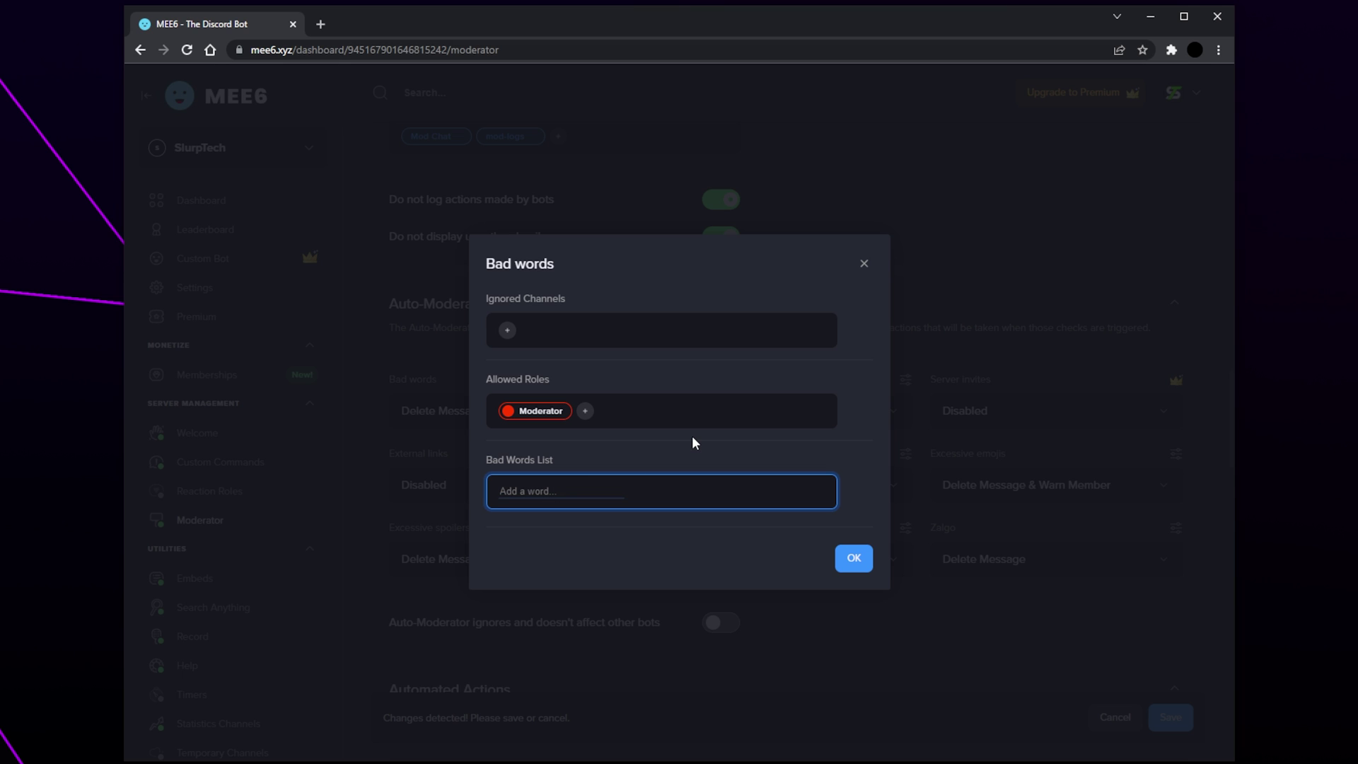
{"action": "type", "text": "chicken, hat"}
{"action": "key", "text": "Return"}
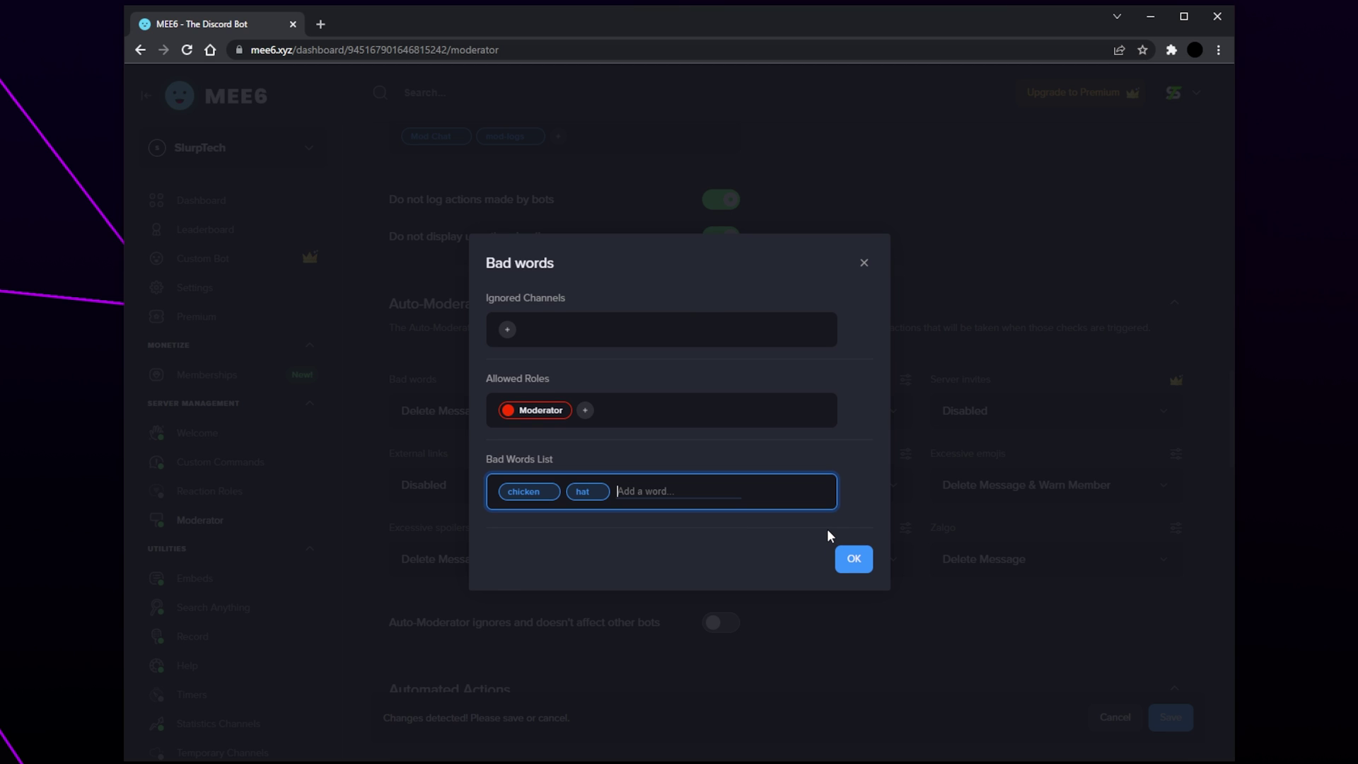
{"action": "left_click", "coordinate": [601, 493]}
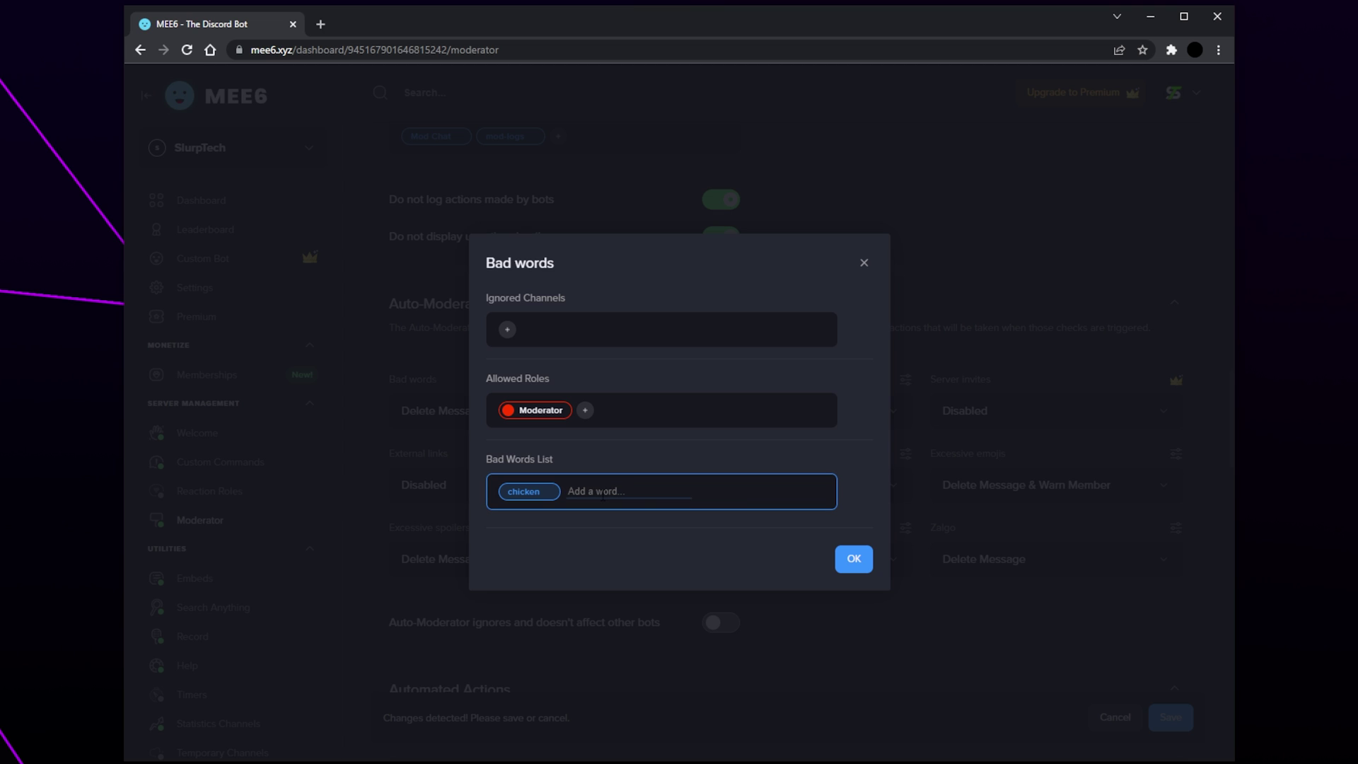
{"action": "left_click", "coordinate": [857, 559]}
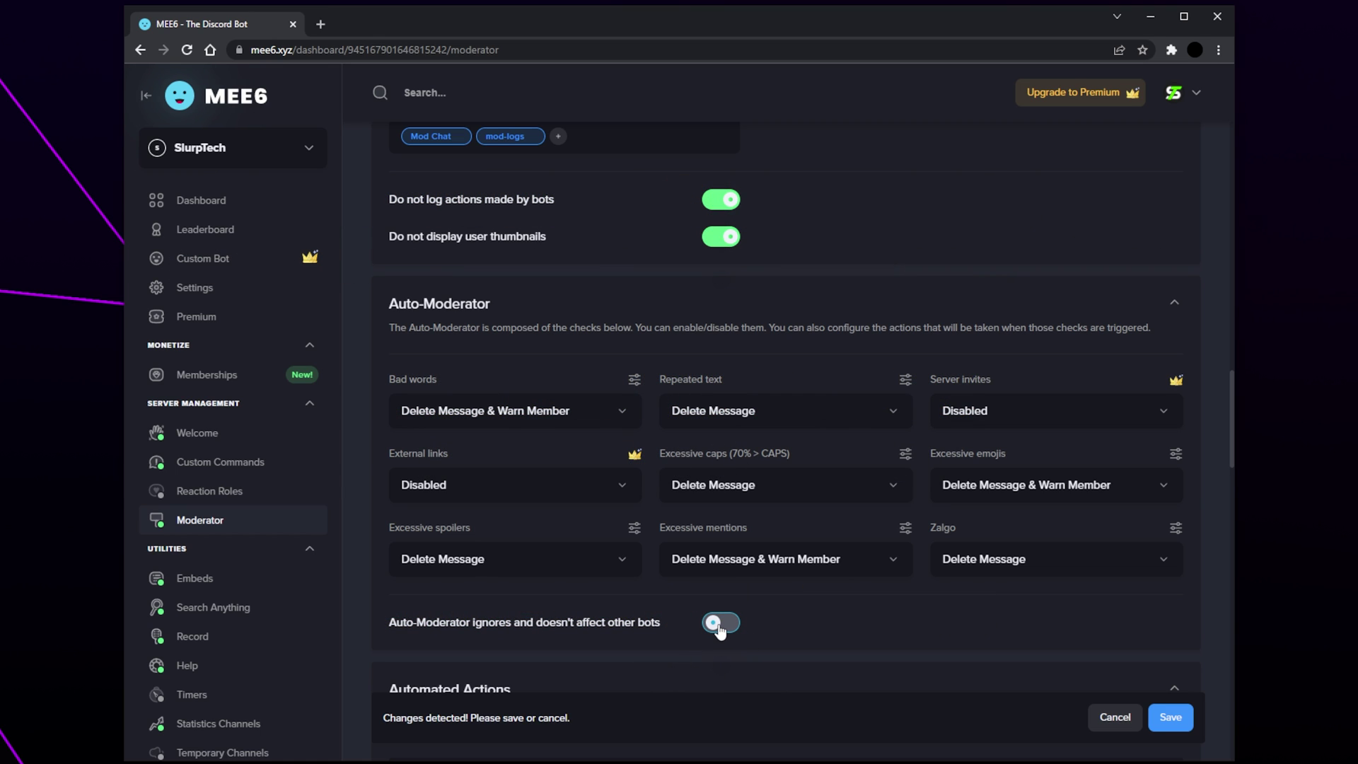
{"action": "left_click", "coordinate": [720, 625]}
Step: Add a ban rule triggered at 10 infractions within 30 minutes to Automated Actions
{"action": "scroll", "coordinate": [916, 588], "scroll_direction": "down", "scroll_amount": 6}
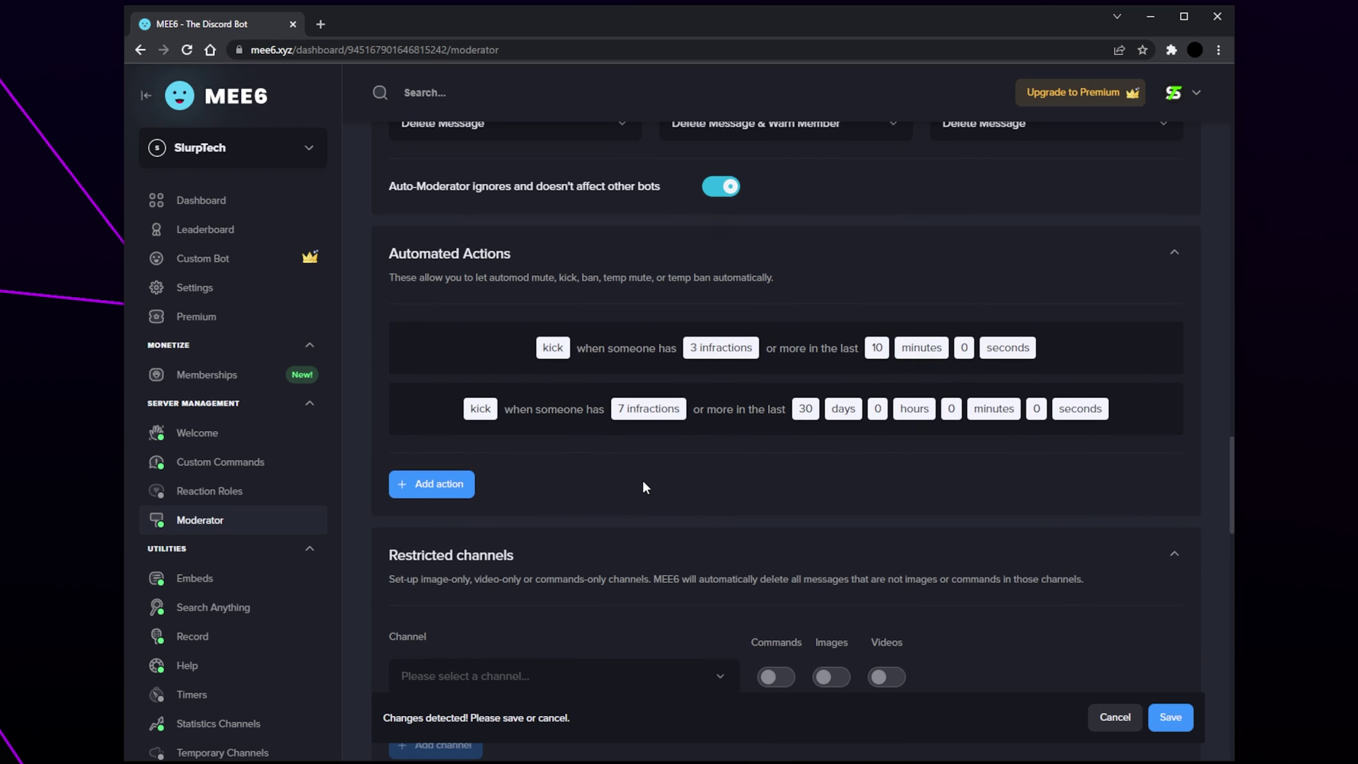
{"action": "left_click", "coordinate": [438, 485]}
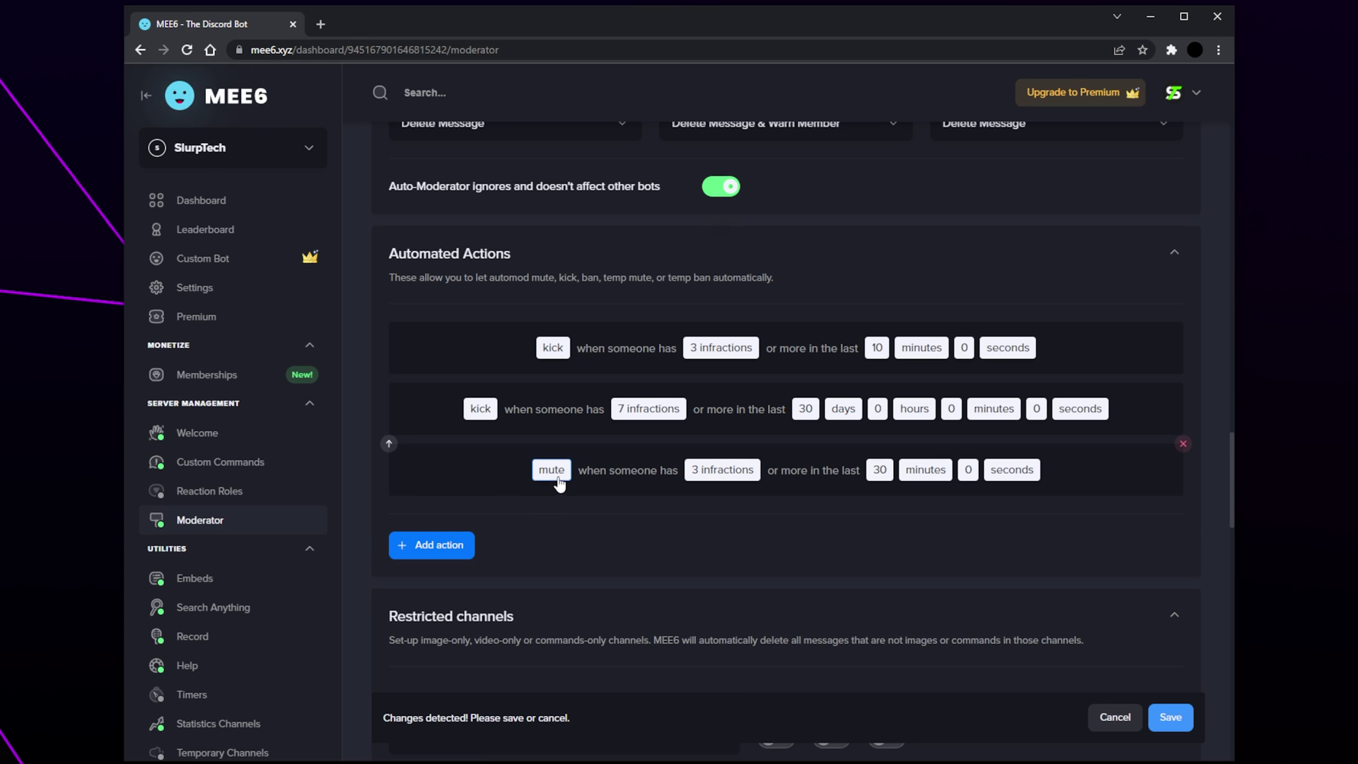
{"action": "left_click", "coordinate": [558, 472]}
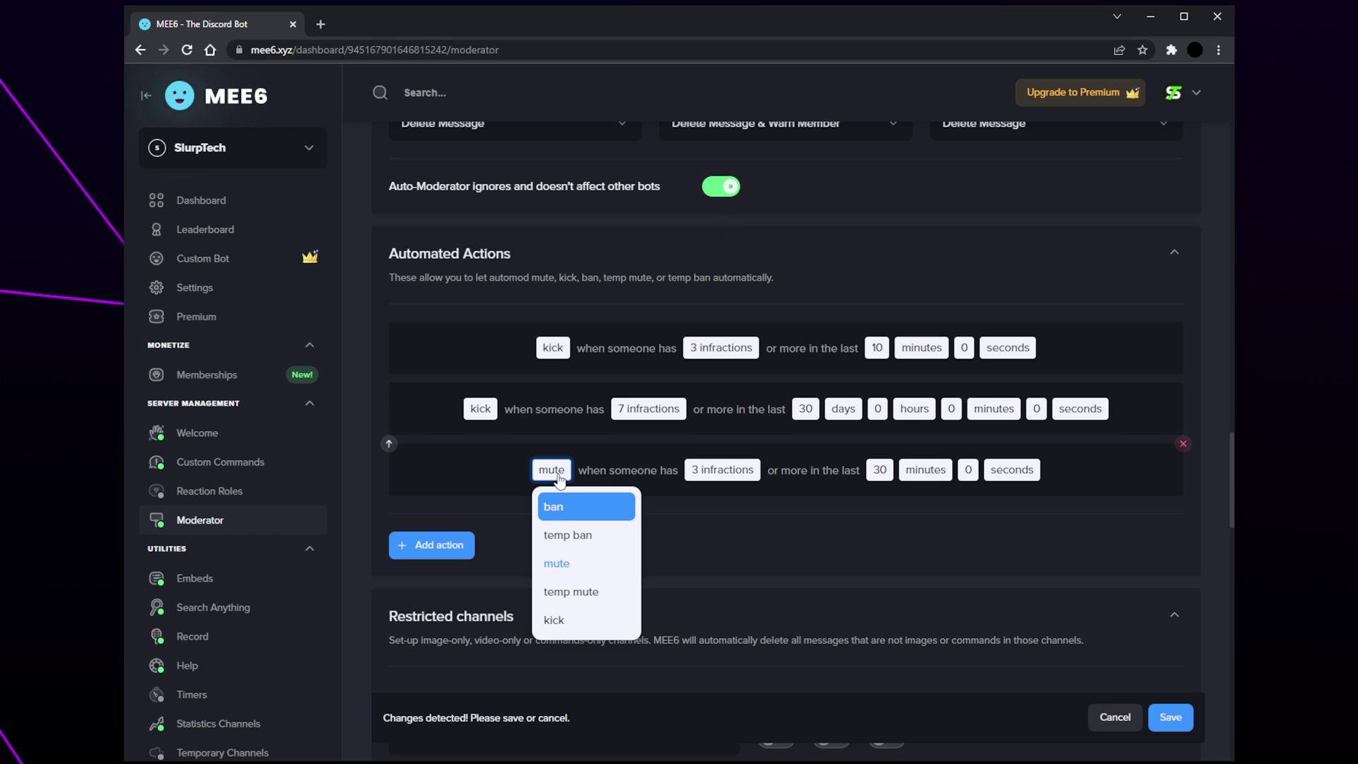
{"action": "left_click", "coordinate": [565, 507]}
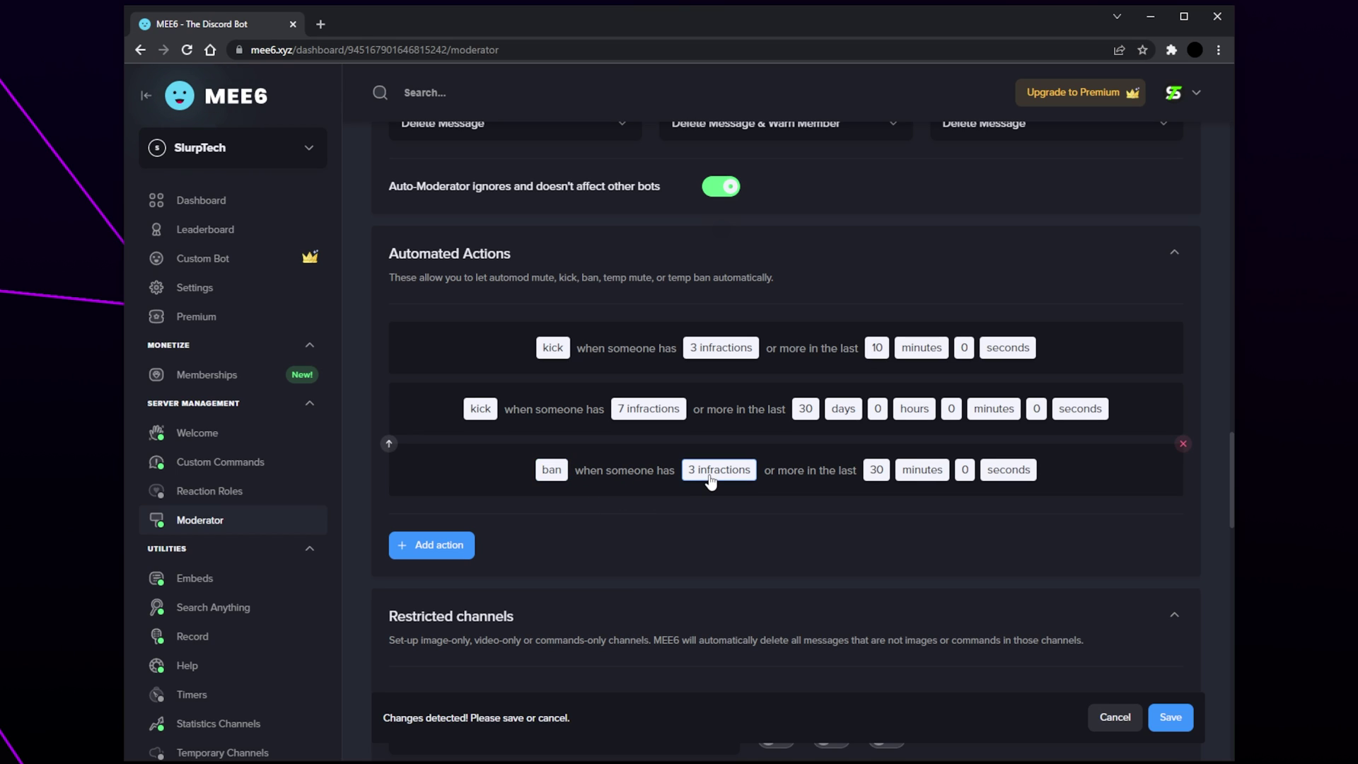
{"action": "left_click", "coordinate": [711, 471]}
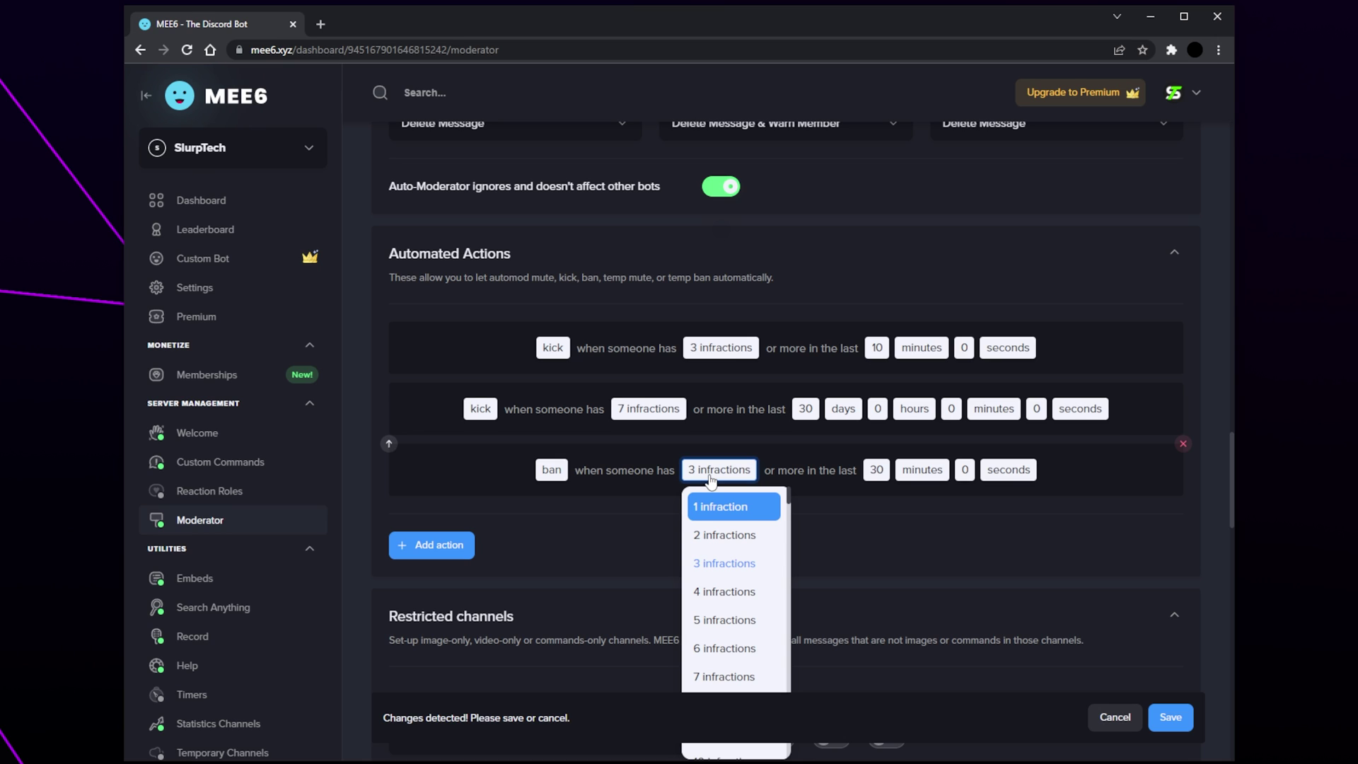
{"action": "scroll", "coordinate": [728, 544], "scroll_direction": "down", "scroll_amount": 1}
{"action": "scroll", "coordinate": [729, 548], "scroll_direction": "down", "scroll_amount": 1}
{"action": "left_click", "coordinate": [734, 566]}
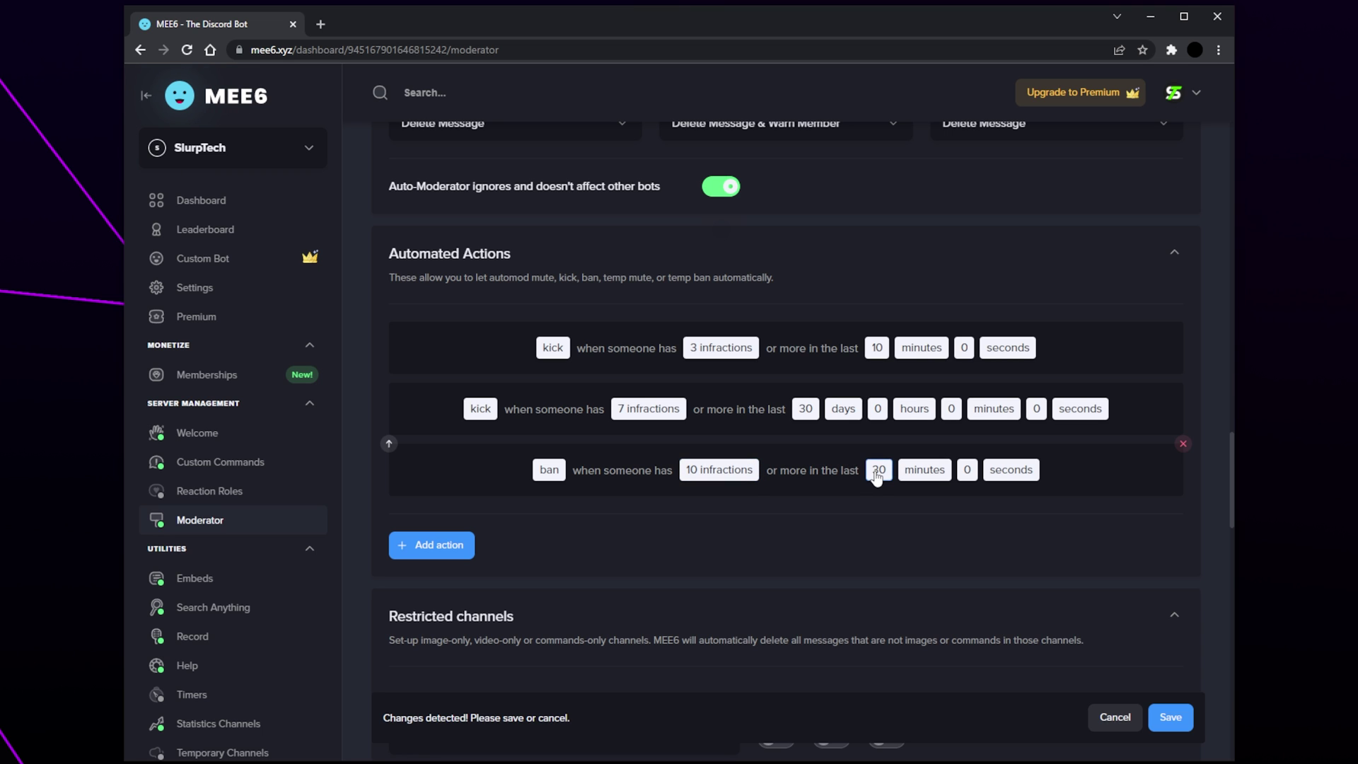
{"action": "scroll", "coordinate": [860, 524], "scroll_direction": "down", "scroll_amount": 6}
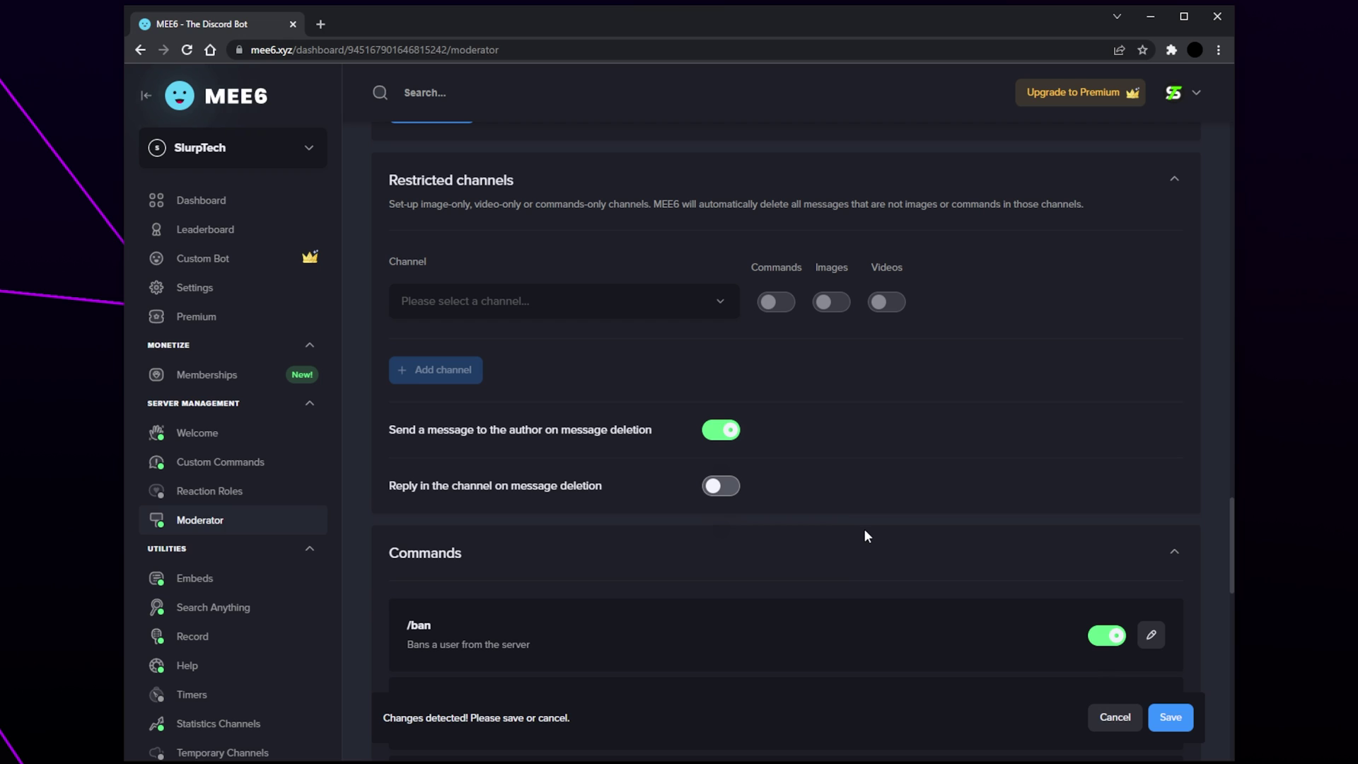
Step: Restrict #images to images only and enable in-channel replies on message deletion
{"action": "mouse_move", "coordinate": [667, 300]}
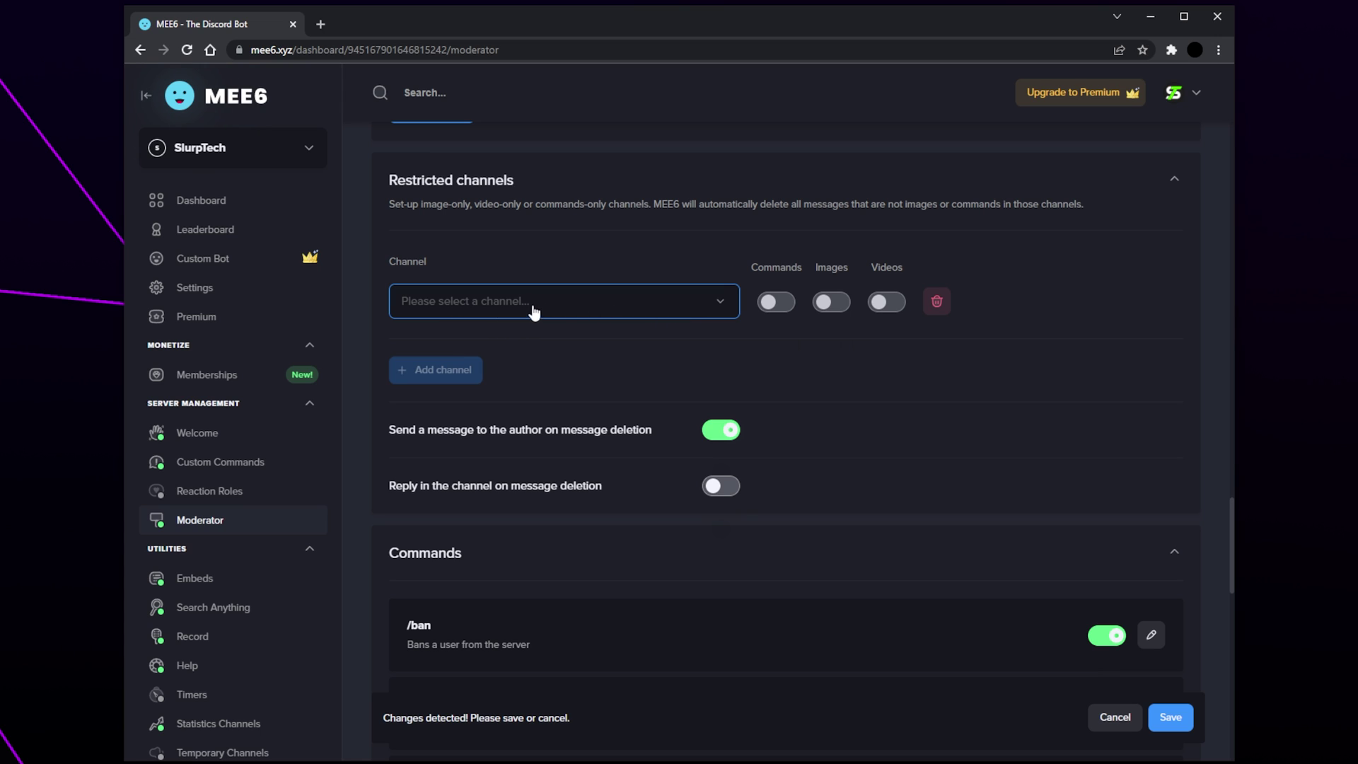
{"action": "left_click", "coordinate": [633, 303]}
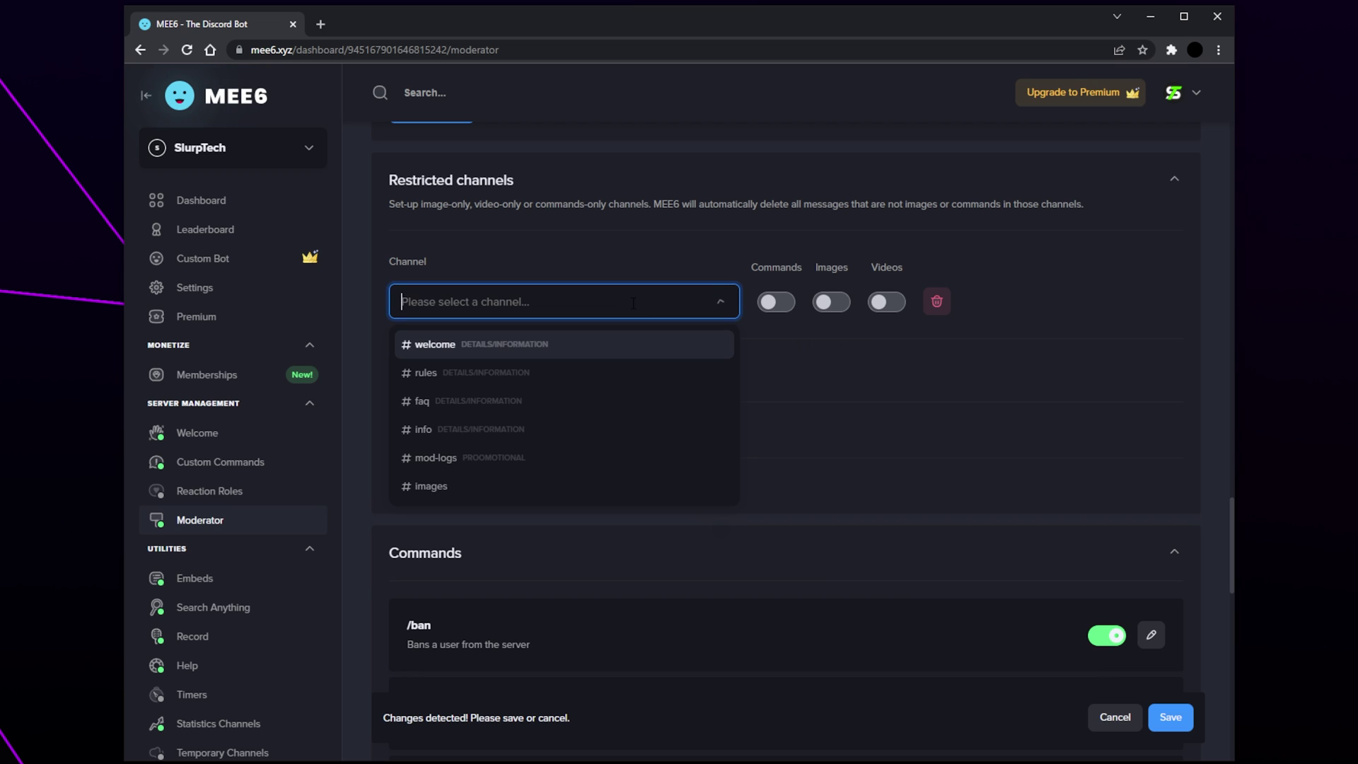
{"action": "scroll", "coordinate": [523, 410], "scroll_direction": "down", "scroll_amount": 1}
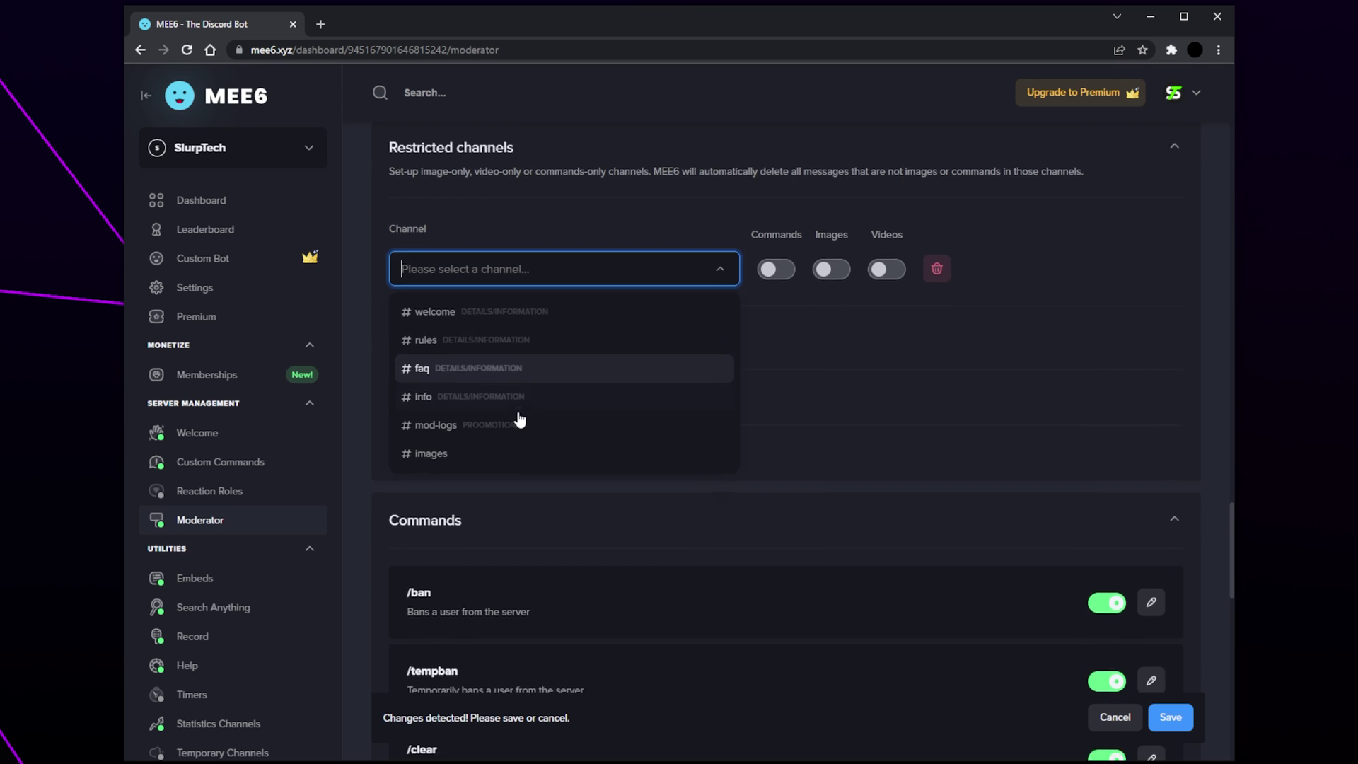
{"action": "left_click", "coordinate": [501, 423]}
{"action": "scroll", "coordinate": [884, 372], "scroll_direction": "up", "scroll_amount": 2}
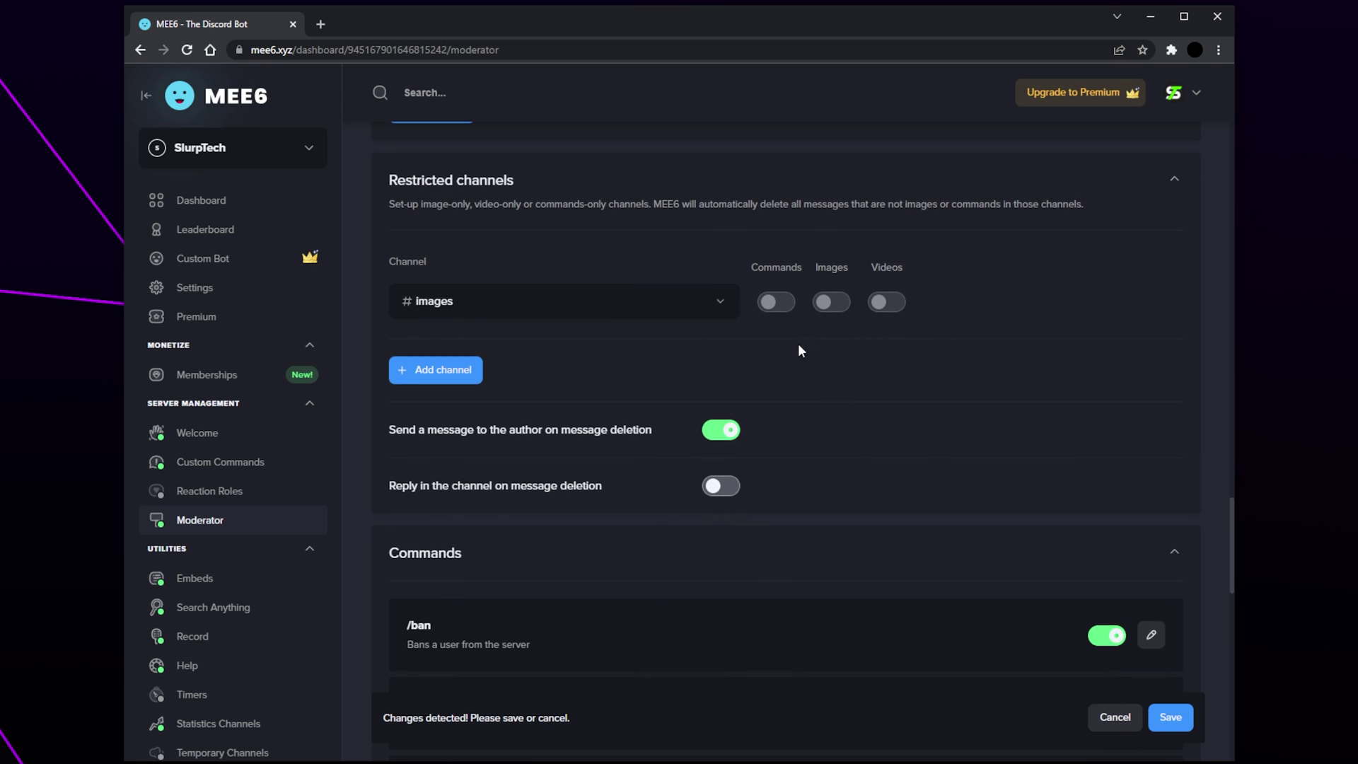
{"action": "left_click", "coordinate": [835, 306]}
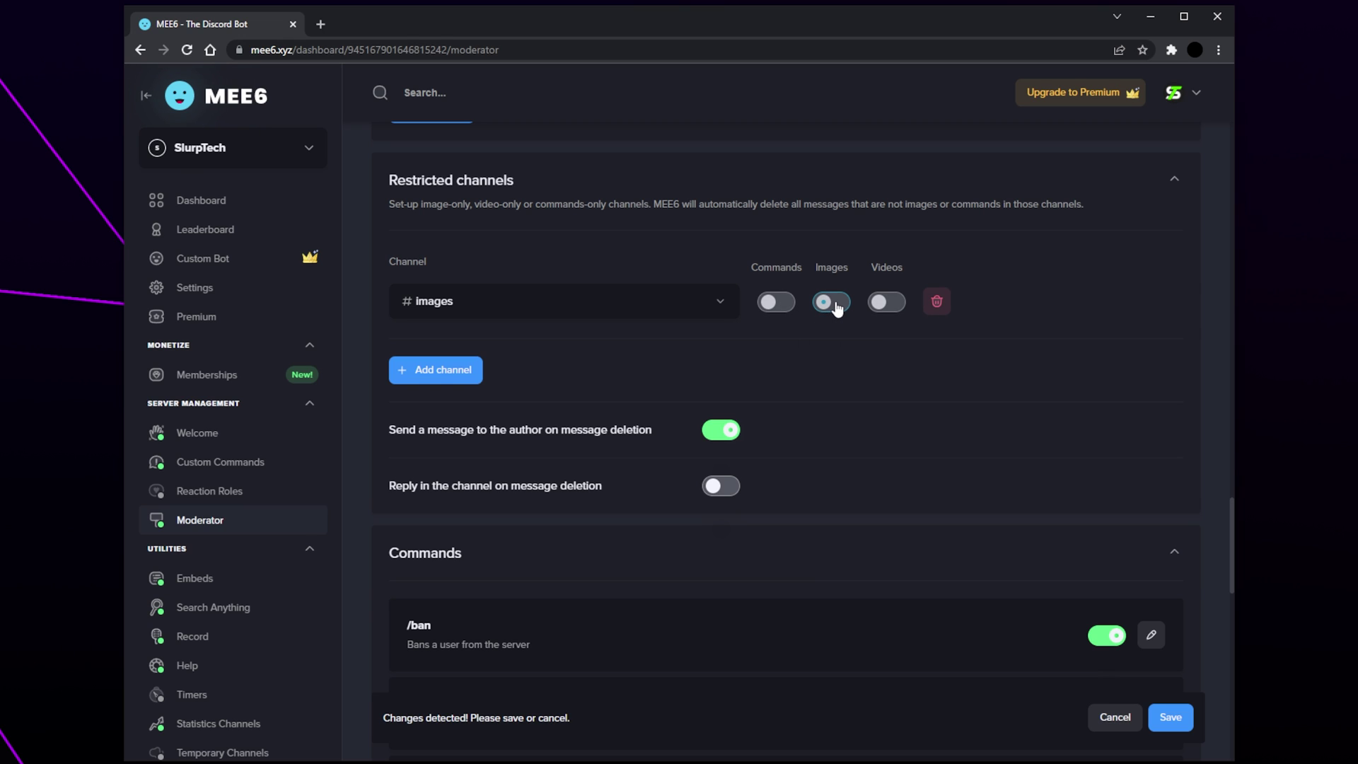
{"action": "left_click", "coordinate": [836, 304]}
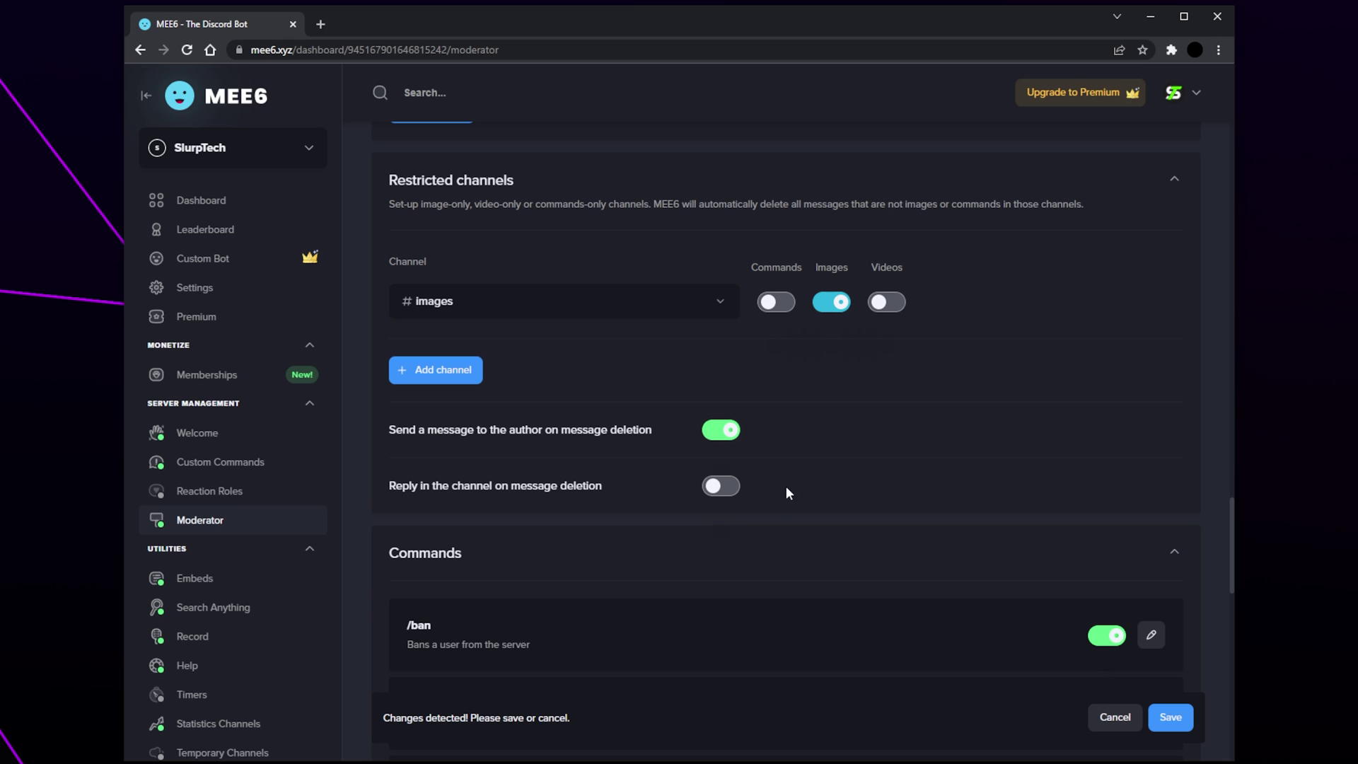
{"action": "left_click", "coordinate": [718, 489]}
Step: Disable deletion replies, save the Moderator settings, and bring up the /ban command editor
{"action": "left_click", "coordinate": [720, 487]}
{"action": "scroll", "coordinate": [791, 473], "scroll_direction": "down", "scroll_amount": 4}
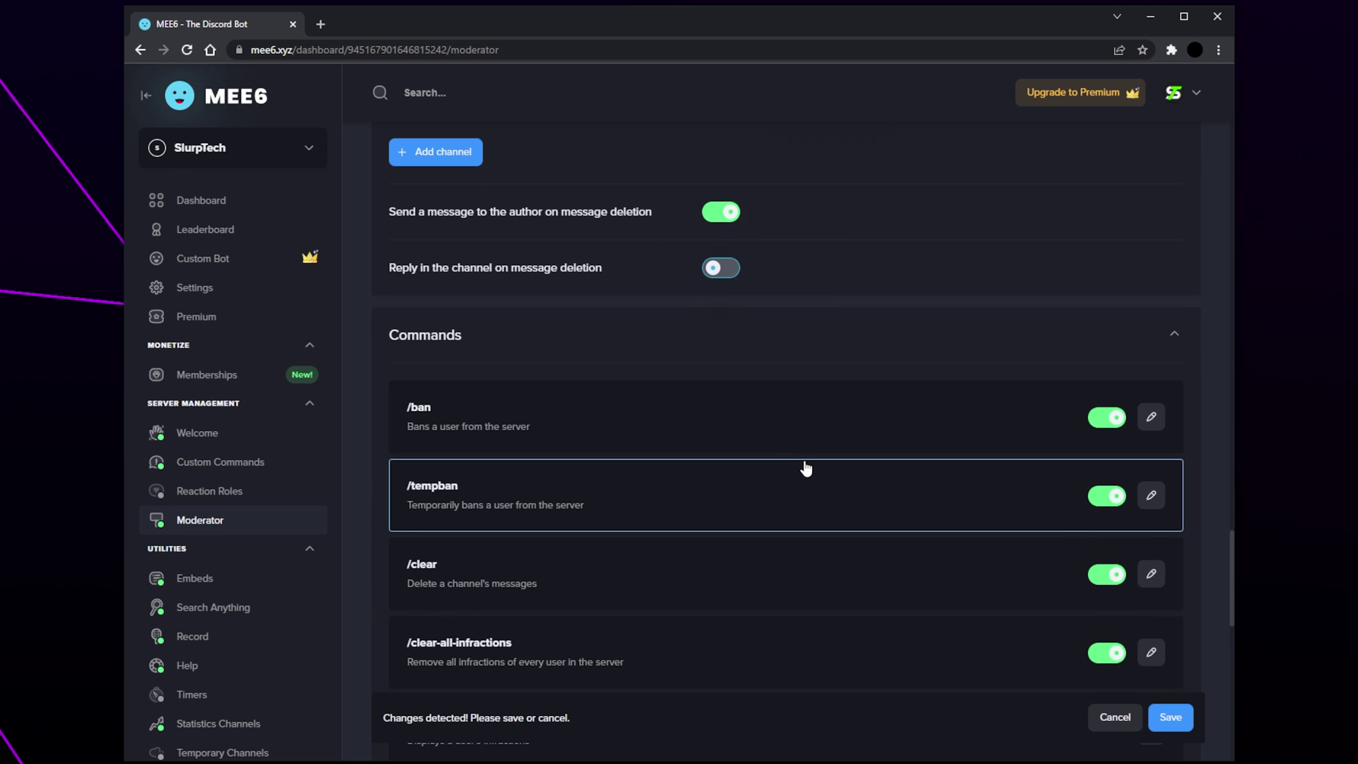
{"action": "scroll", "coordinate": [786, 458], "scroll_direction": "down", "scroll_amount": 1}
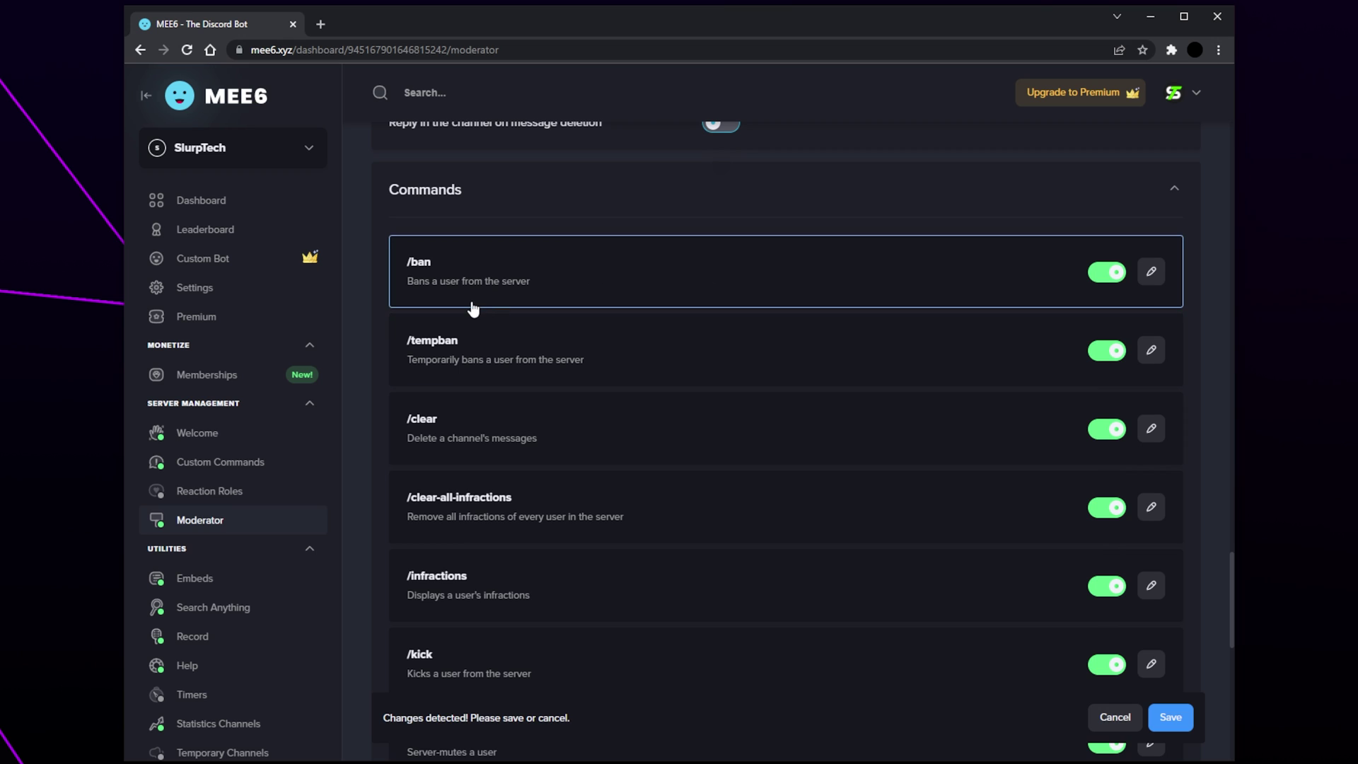
{"action": "scroll", "coordinate": [690, 580], "scroll_direction": "down", "scroll_amount": 3}
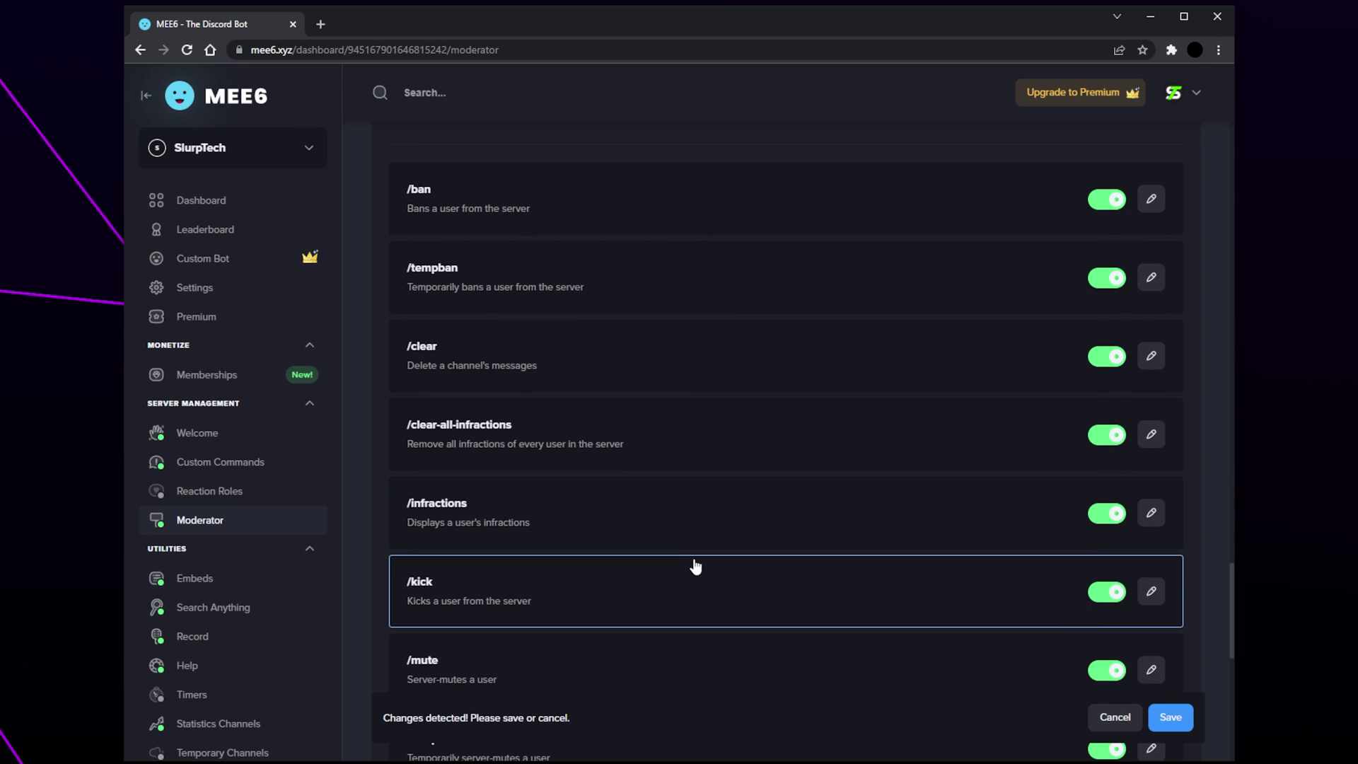
{"action": "scroll", "coordinate": [840, 548], "scroll_direction": "down", "scroll_amount": 2}
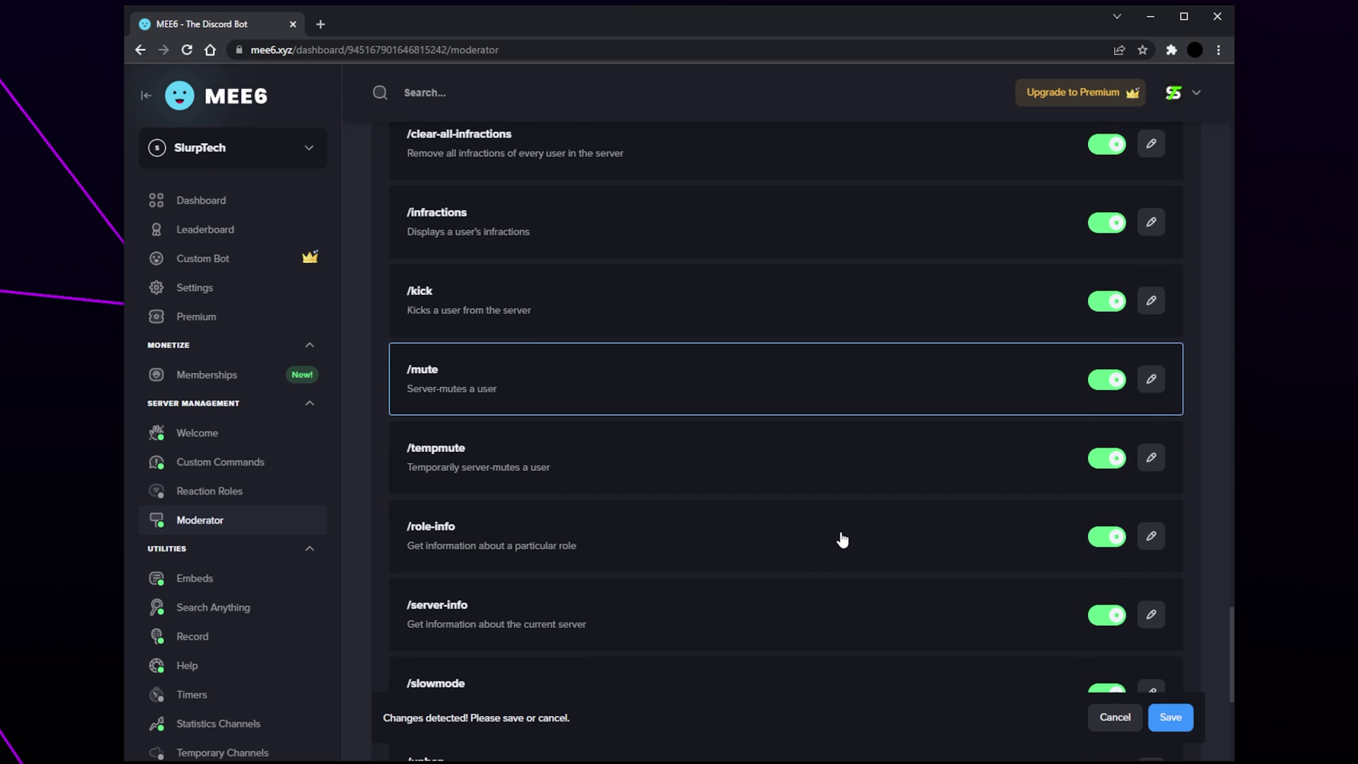
{"action": "scroll", "coordinate": [904, 555], "scroll_direction": "up", "scroll_amount": 6}
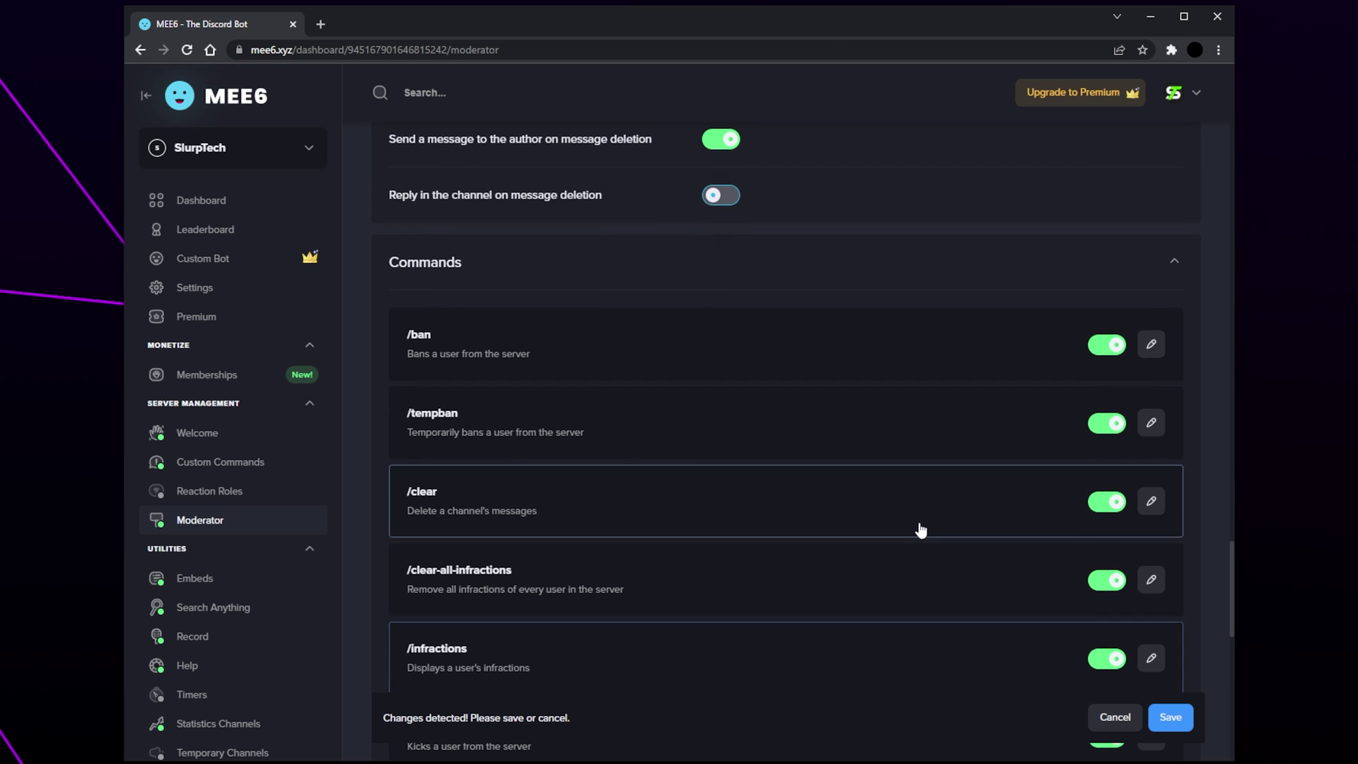
{"action": "scroll", "coordinate": [904, 457], "scroll_direction": "up", "scroll_amount": 1}
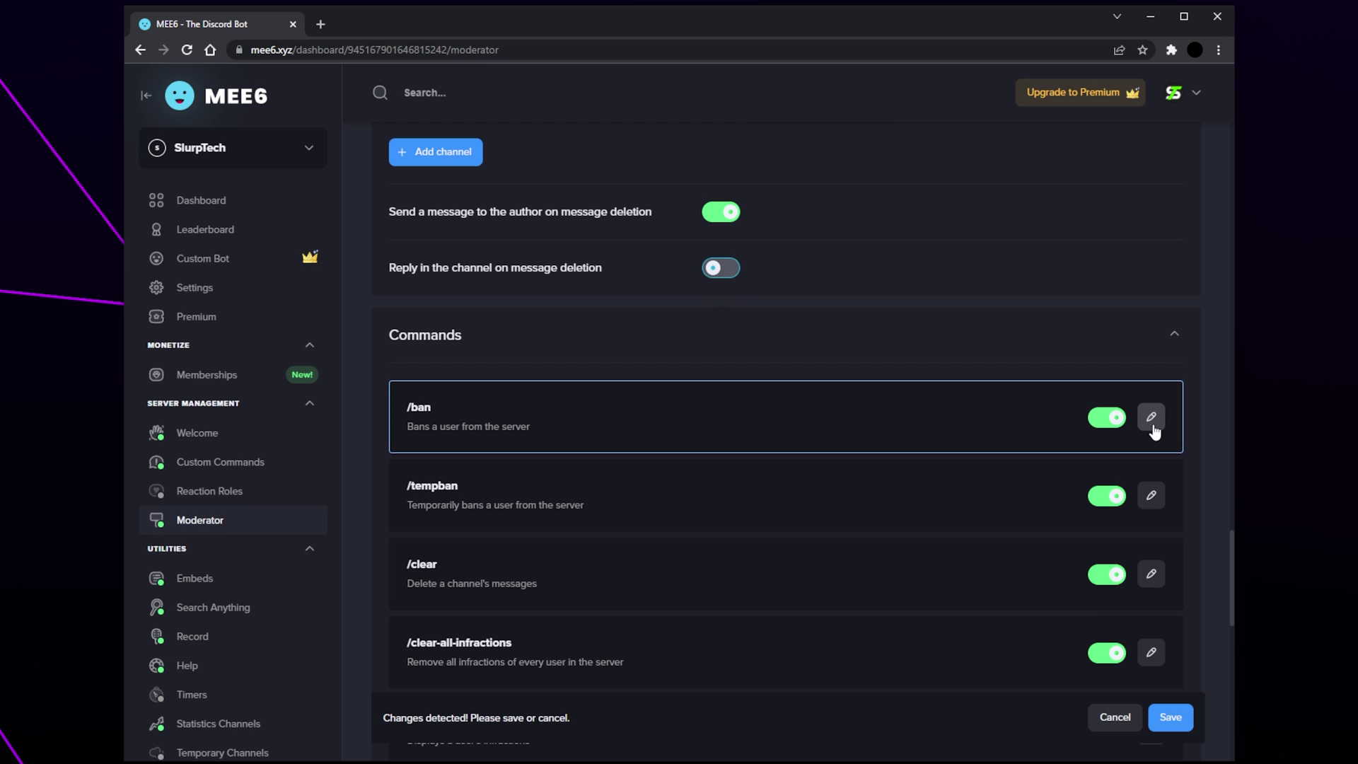
{"action": "left_click", "coordinate": [1176, 713]}
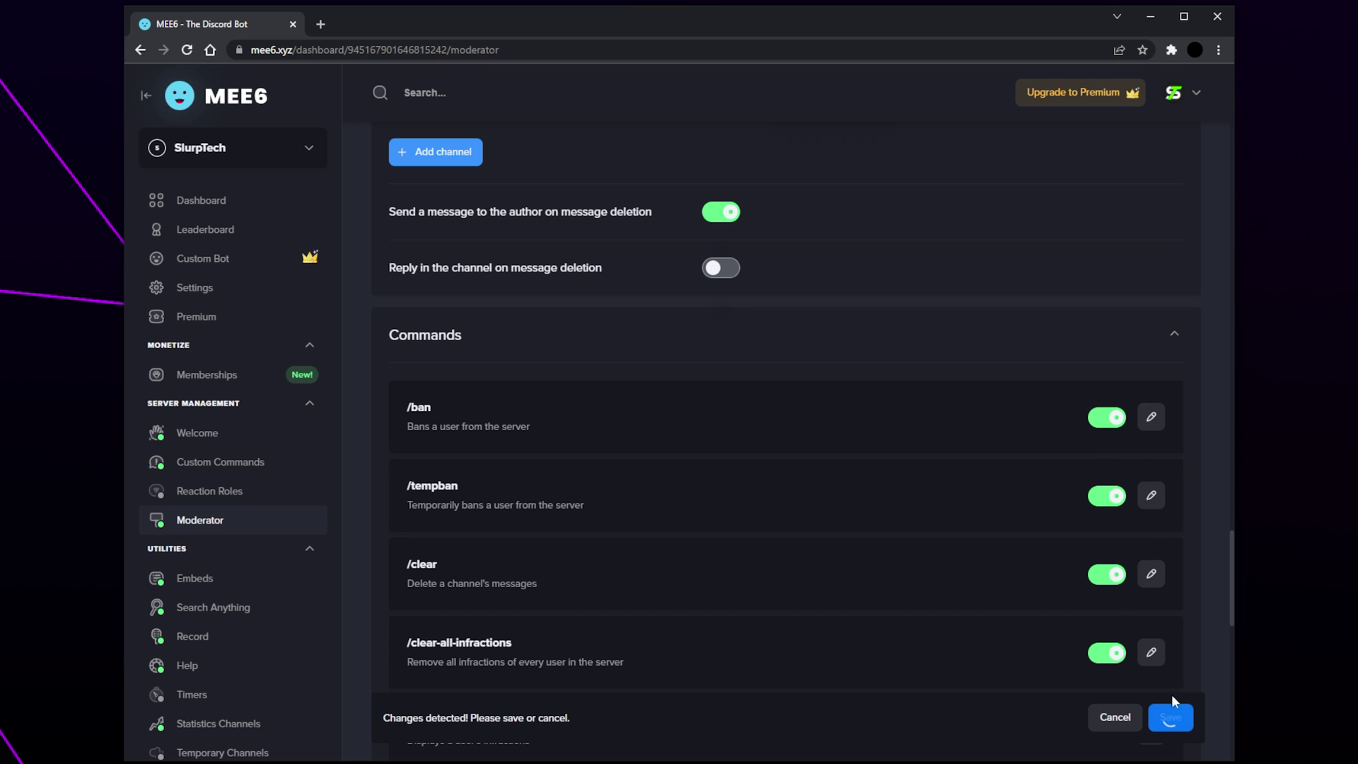
{"action": "left_click", "coordinate": [1152, 418]}
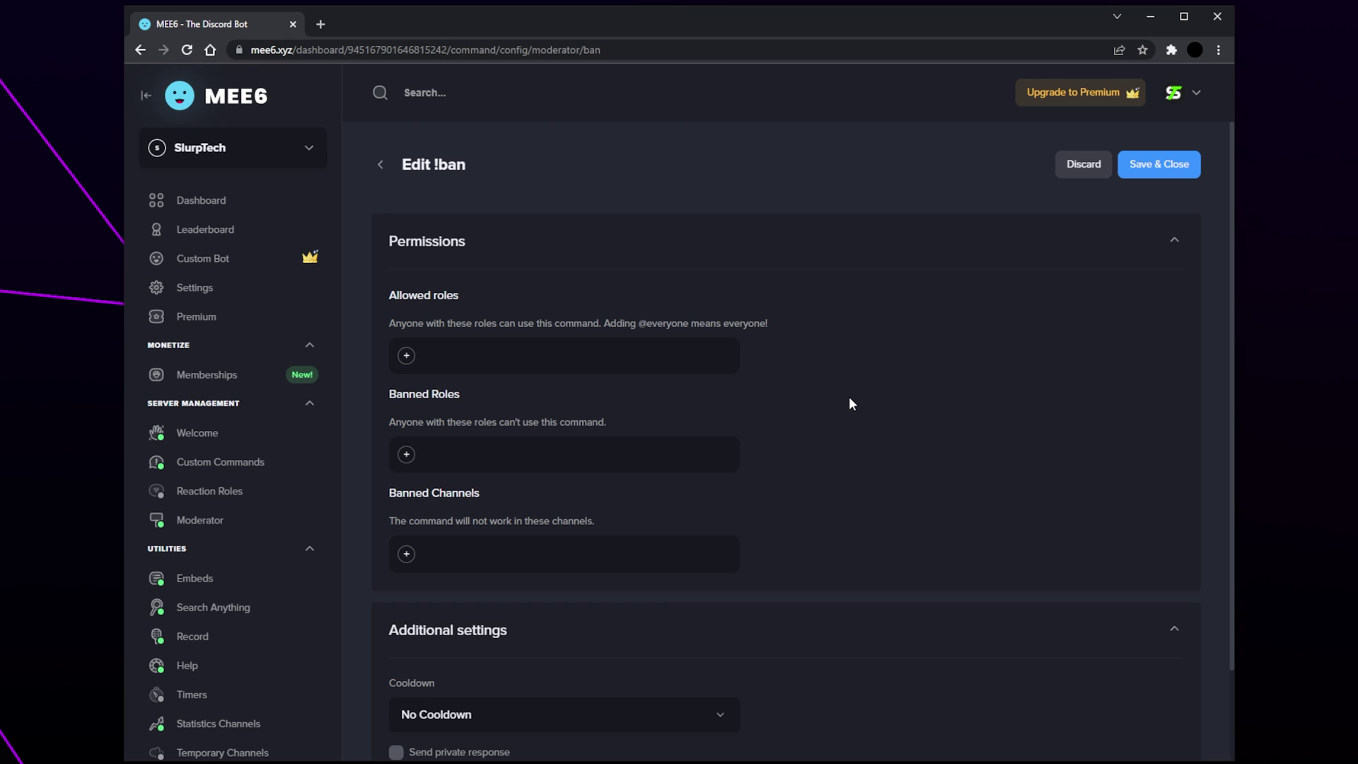
Step: Add Moderator and Admin to the ban command's allowed roles
{"action": "left_click", "coordinate": [408, 356]}
{"action": "left_click", "coordinate": [436, 456]}
{"action": "left_click", "coordinate": [482, 356]}
{"action": "left_click", "coordinate": [431, 396]}
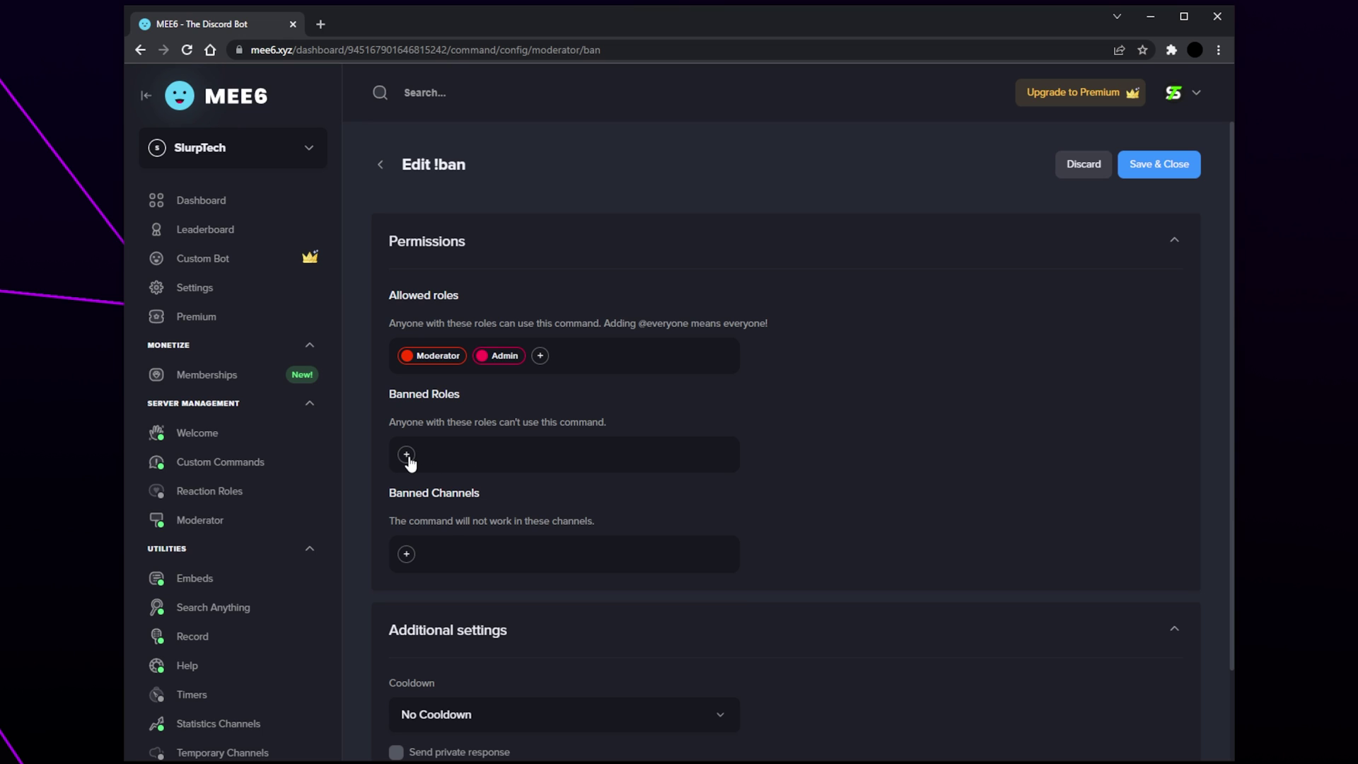
Step: Add the Muted role to the ban command's banned roles
{"action": "left_click", "coordinate": [407, 456]}
{"action": "scroll", "coordinate": [461, 559], "scroll_direction": "down", "scroll_amount": 2}
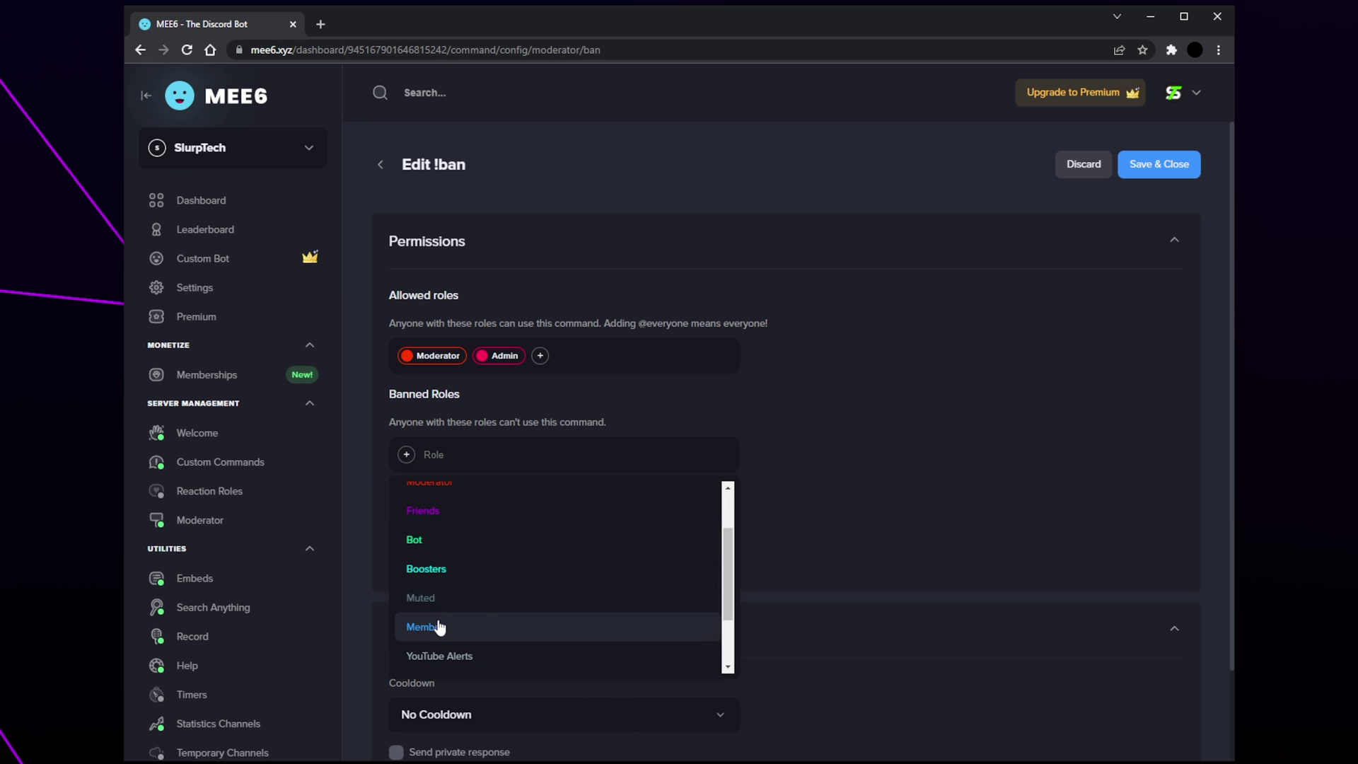
{"action": "left_click", "coordinate": [419, 600]}
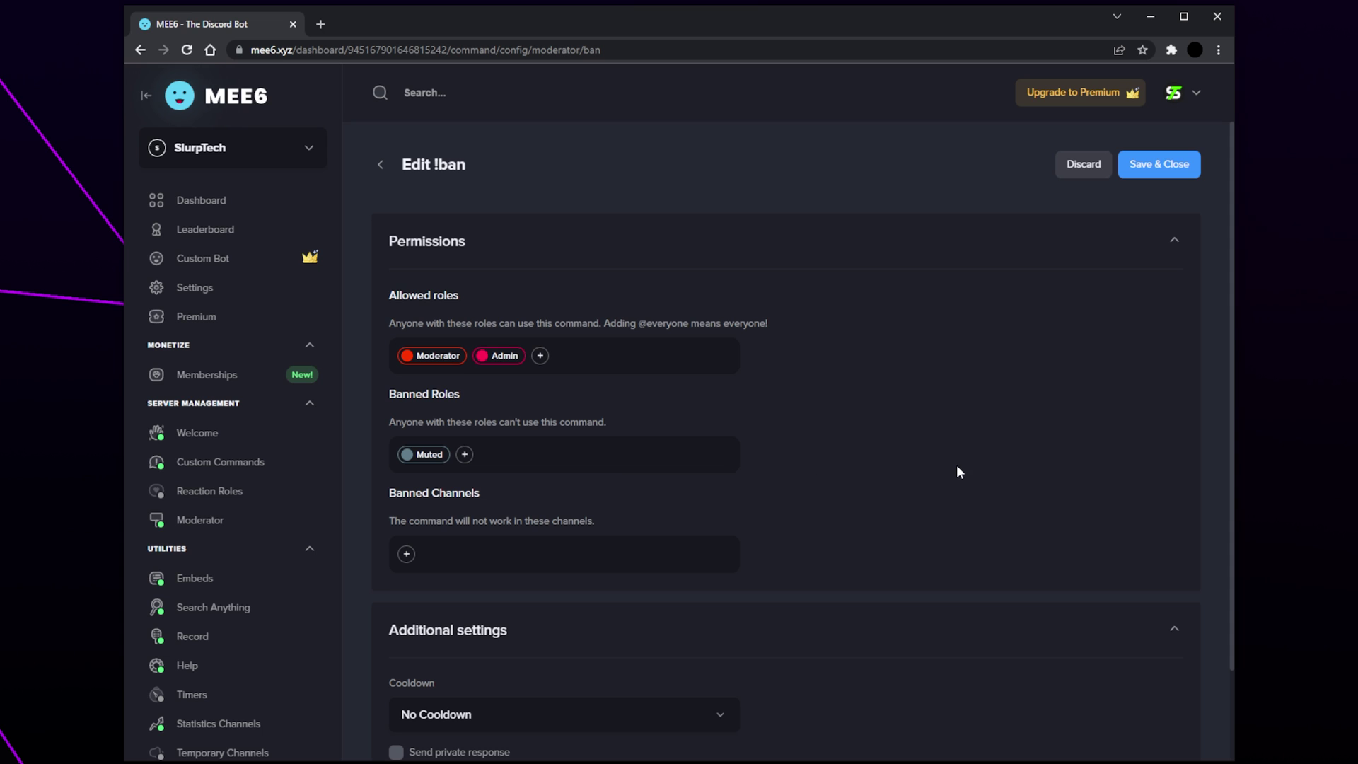
{"action": "scroll", "coordinate": [957, 465], "scroll_direction": "down", "scroll_amount": 2}
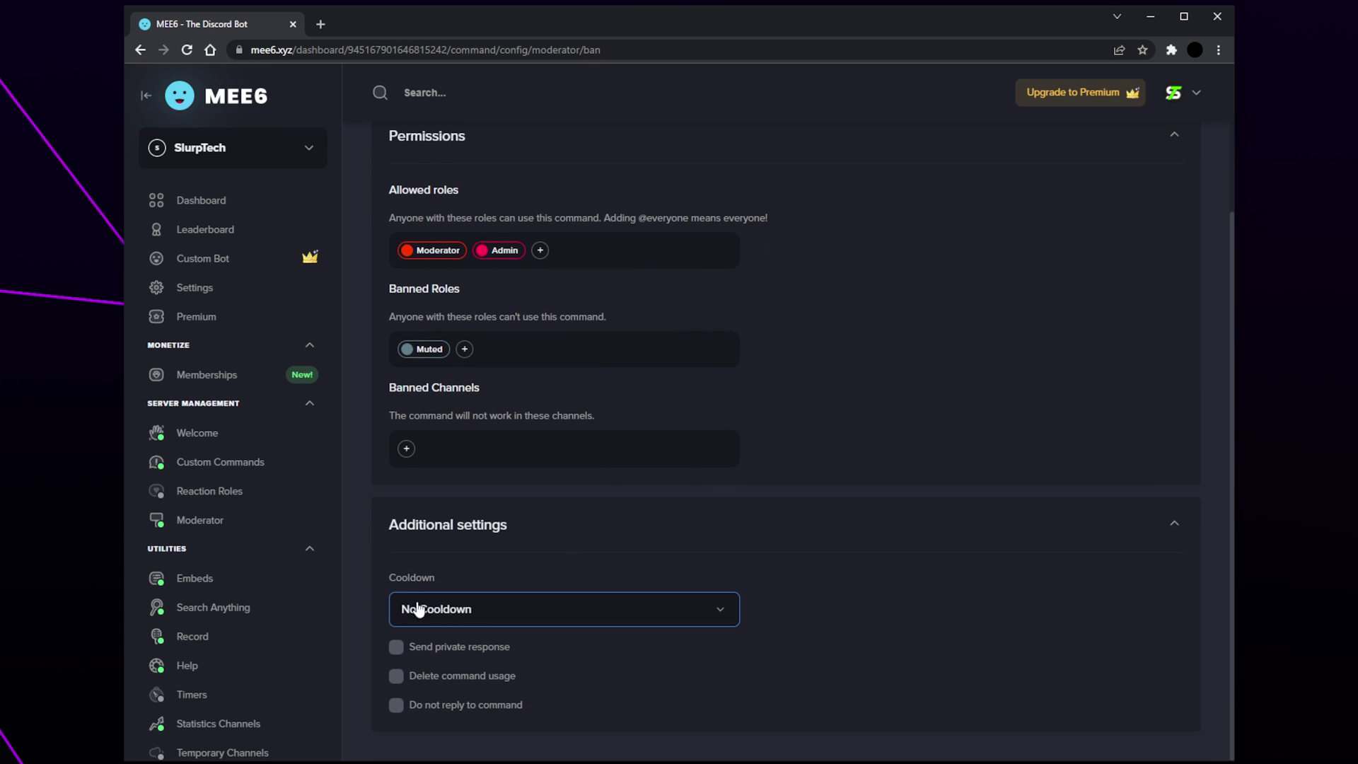
Step: Give the ban command a User Cooldown of 3 seconds
{"action": "left_click", "coordinate": [653, 622]}
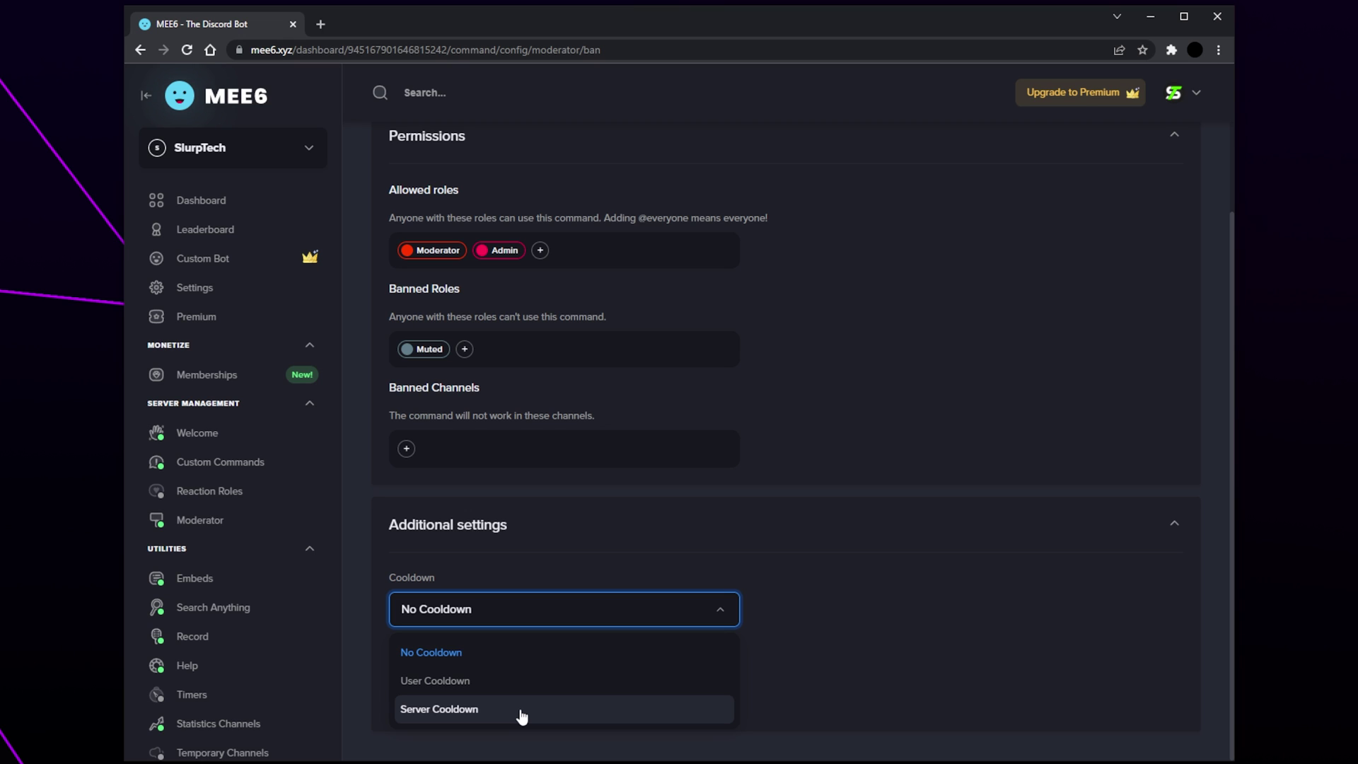
{"action": "left_click", "coordinate": [600, 682]}
{"action": "scroll", "coordinate": [438, 609], "scroll_direction": "down", "scroll_amount": 1}
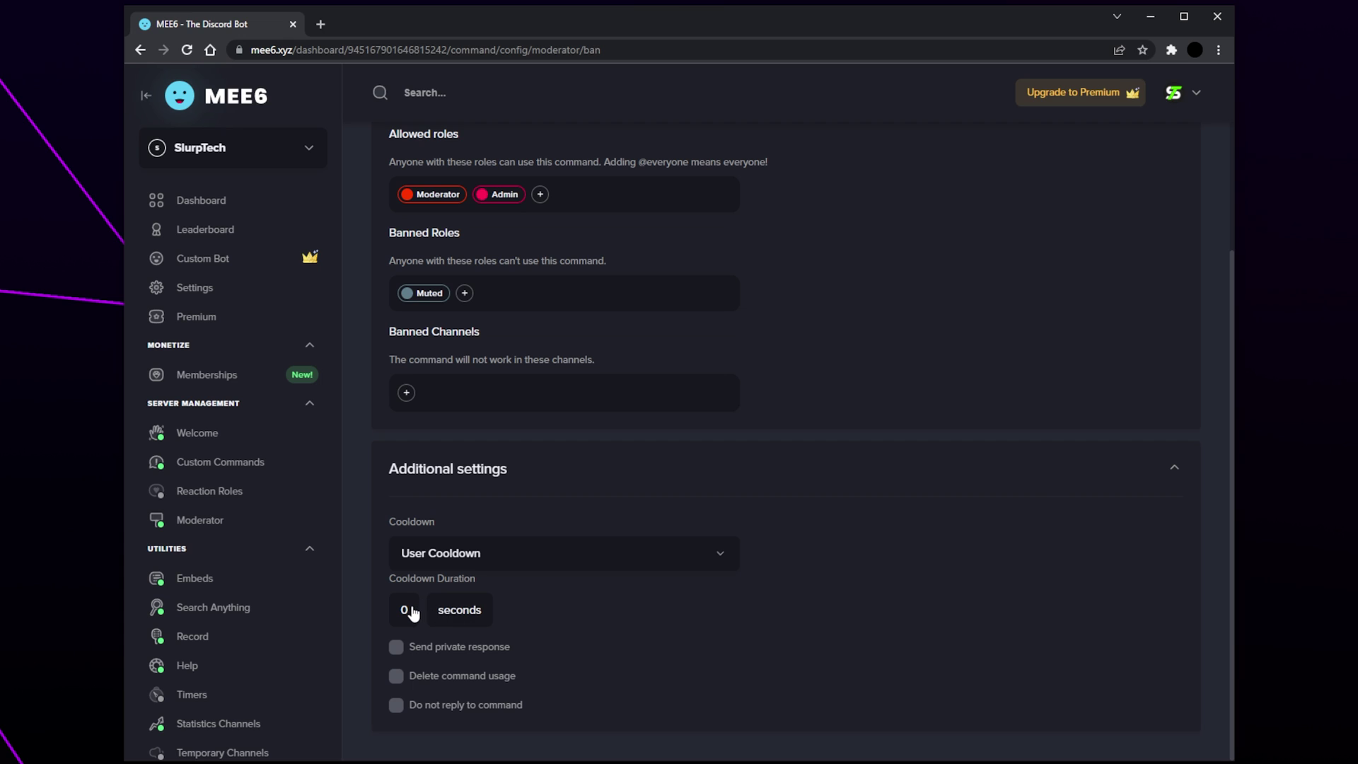
{"action": "left_click", "coordinate": [406, 610]}
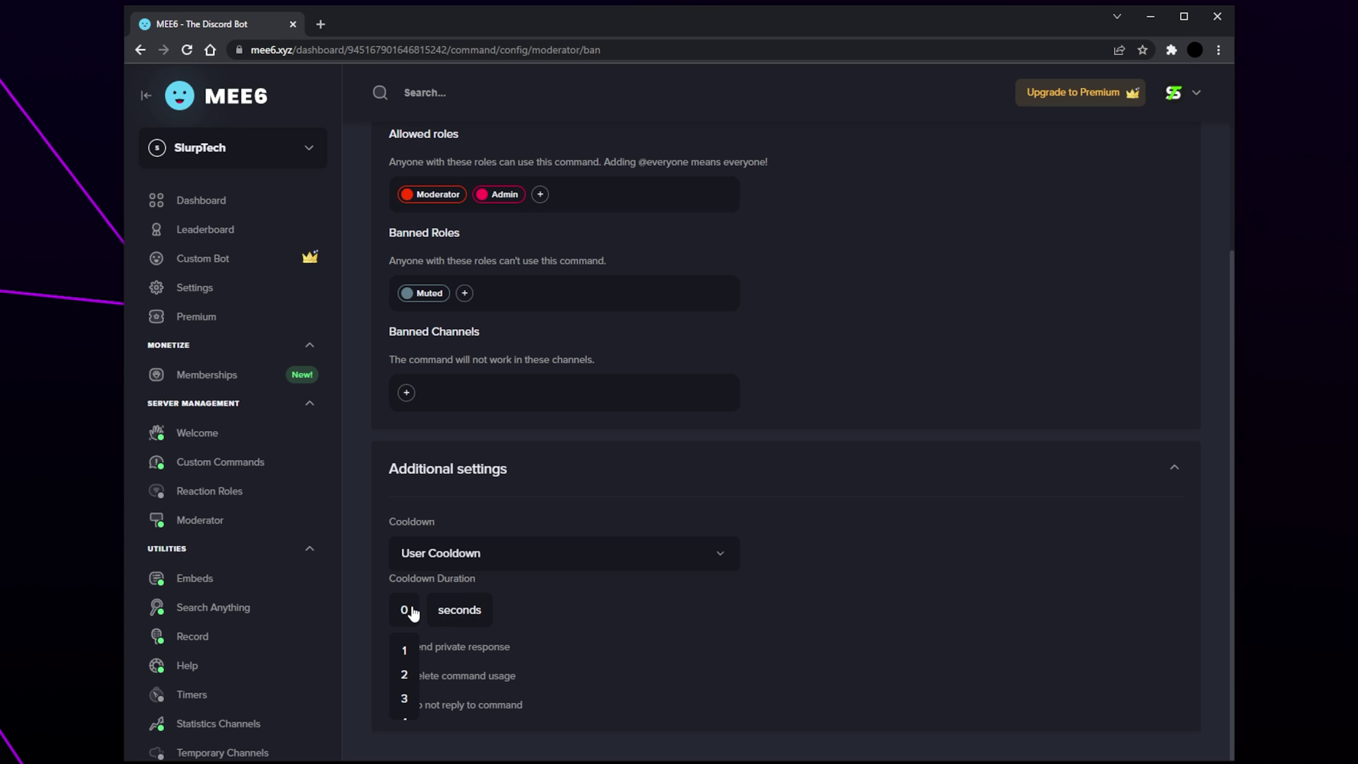
{"action": "left_click", "coordinate": [408, 699]}
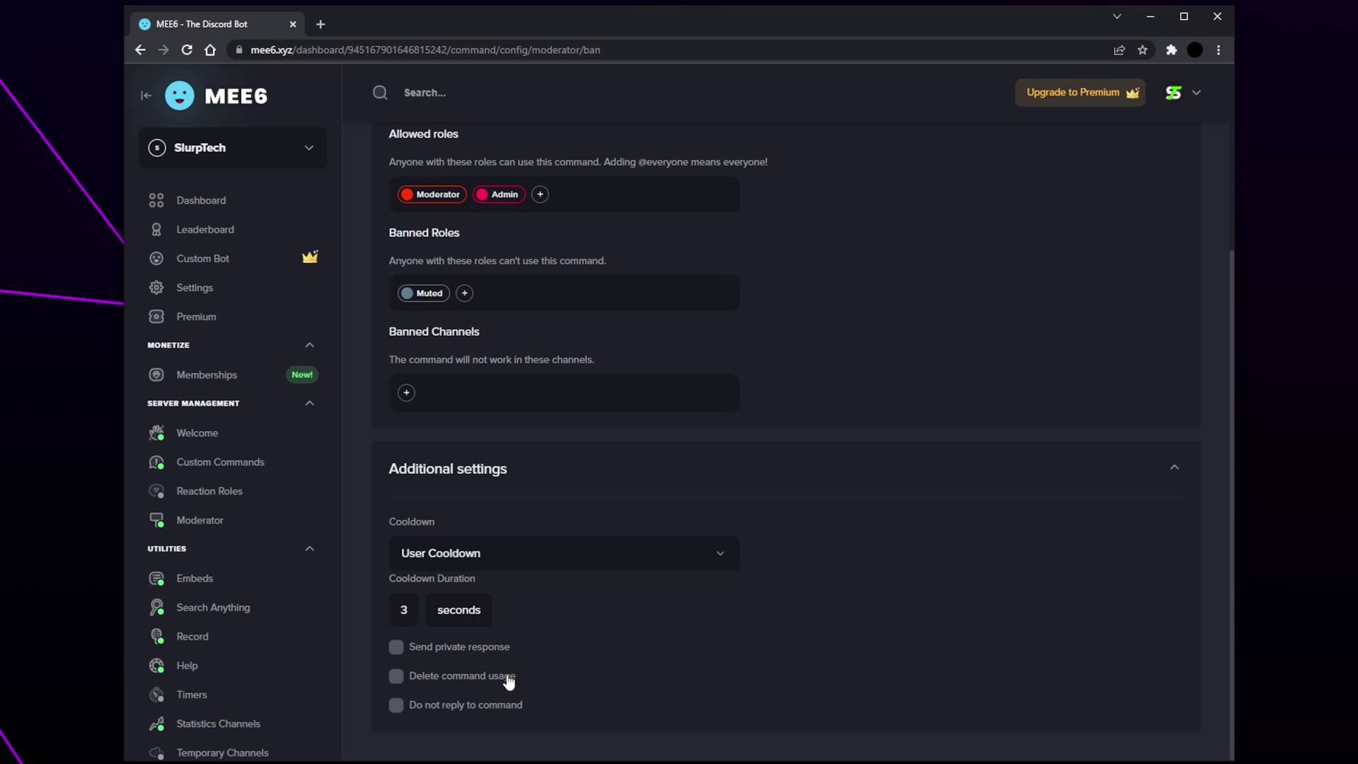
Step: Enable Delete command usage and Do not reply to command, then Save & Close
{"action": "left_click", "coordinate": [399, 678]}
{"action": "left_click", "coordinate": [397, 706]}
{"action": "scroll", "coordinate": [855, 655], "scroll_direction": "up", "scroll_amount": 2}
{"action": "scroll", "coordinate": [854, 655], "scroll_direction": "down", "scroll_amount": 2}
{"action": "scroll", "coordinate": [902, 605], "scroll_direction": "up", "scroll_amount": 2}
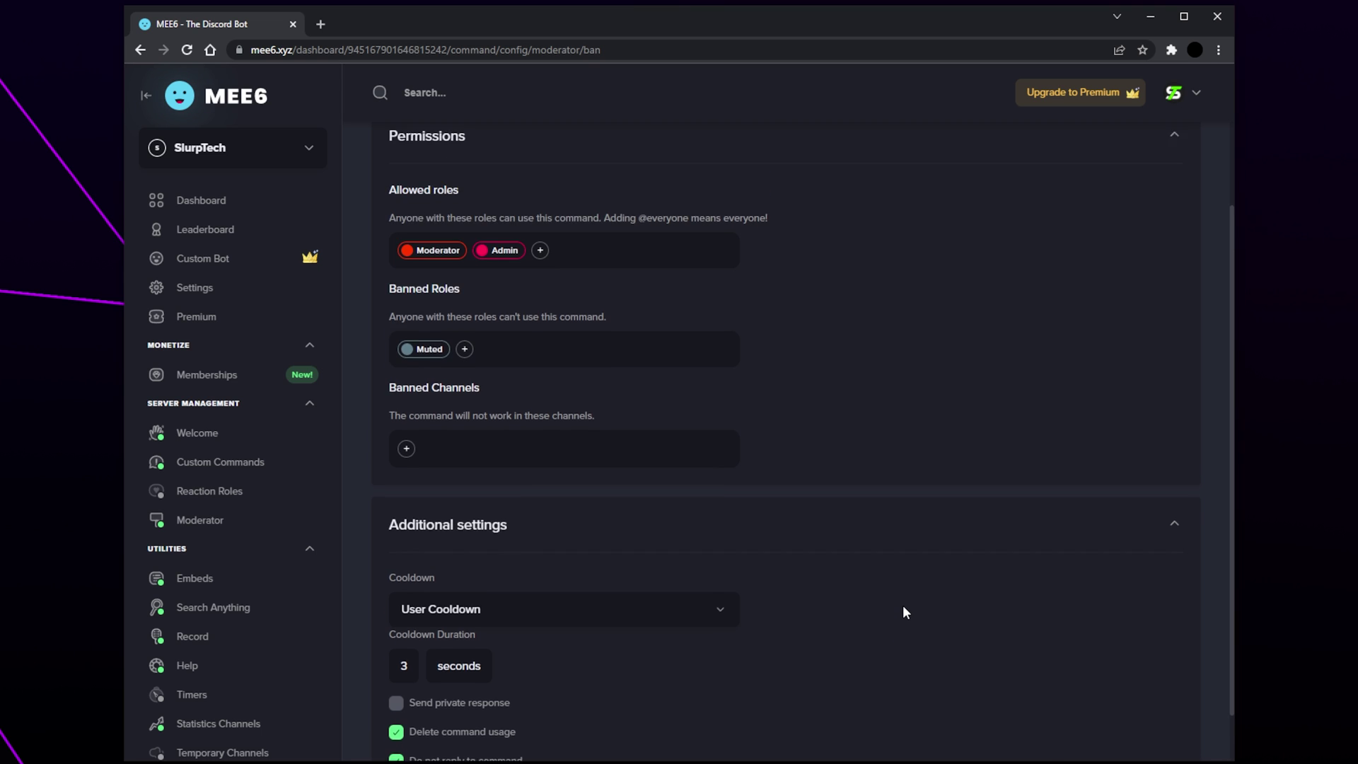
{"action": "left_click", "coordinate": [1155, 168]}
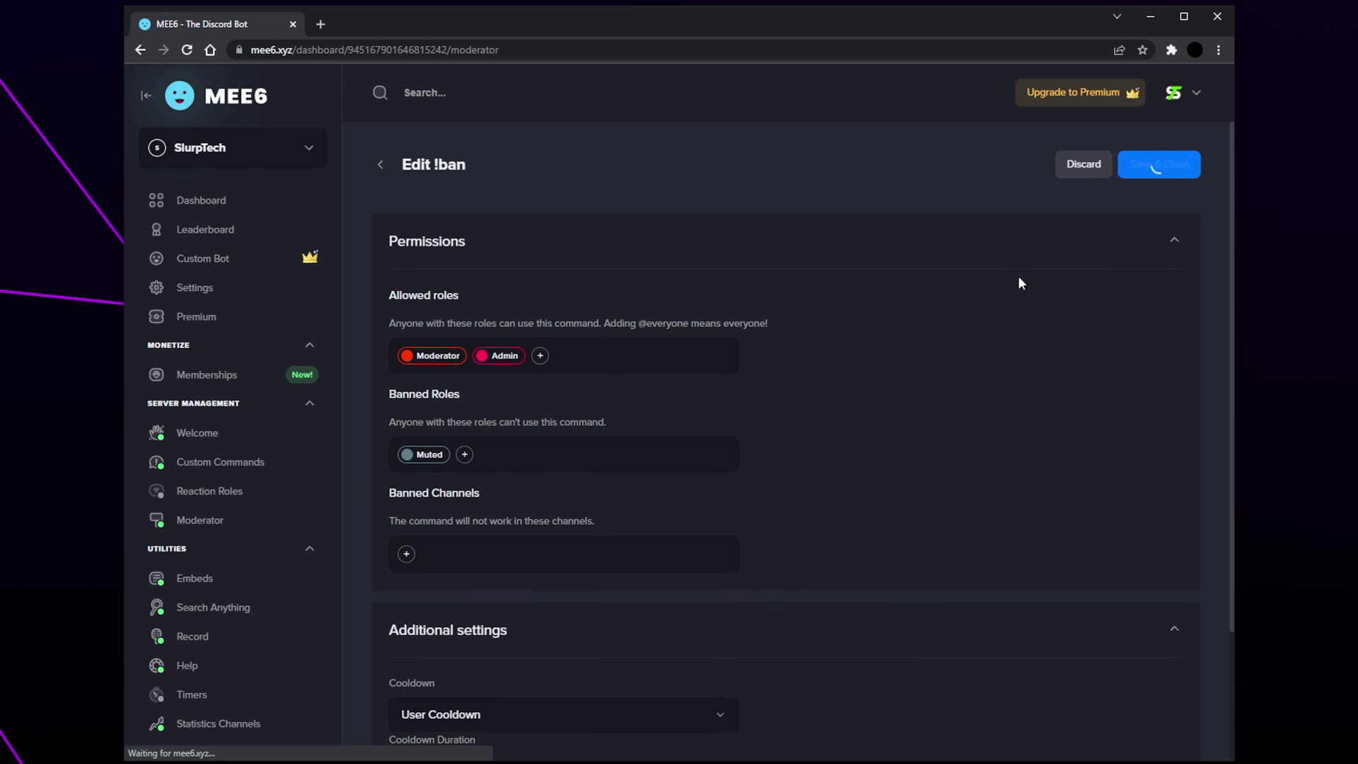
Step: Go from the plugin gallery to the Statistics Channels plugin
{"action": "scroll", "coordinate": [972, 447], "scroll_direction": "down", "scroll_amount": 20}
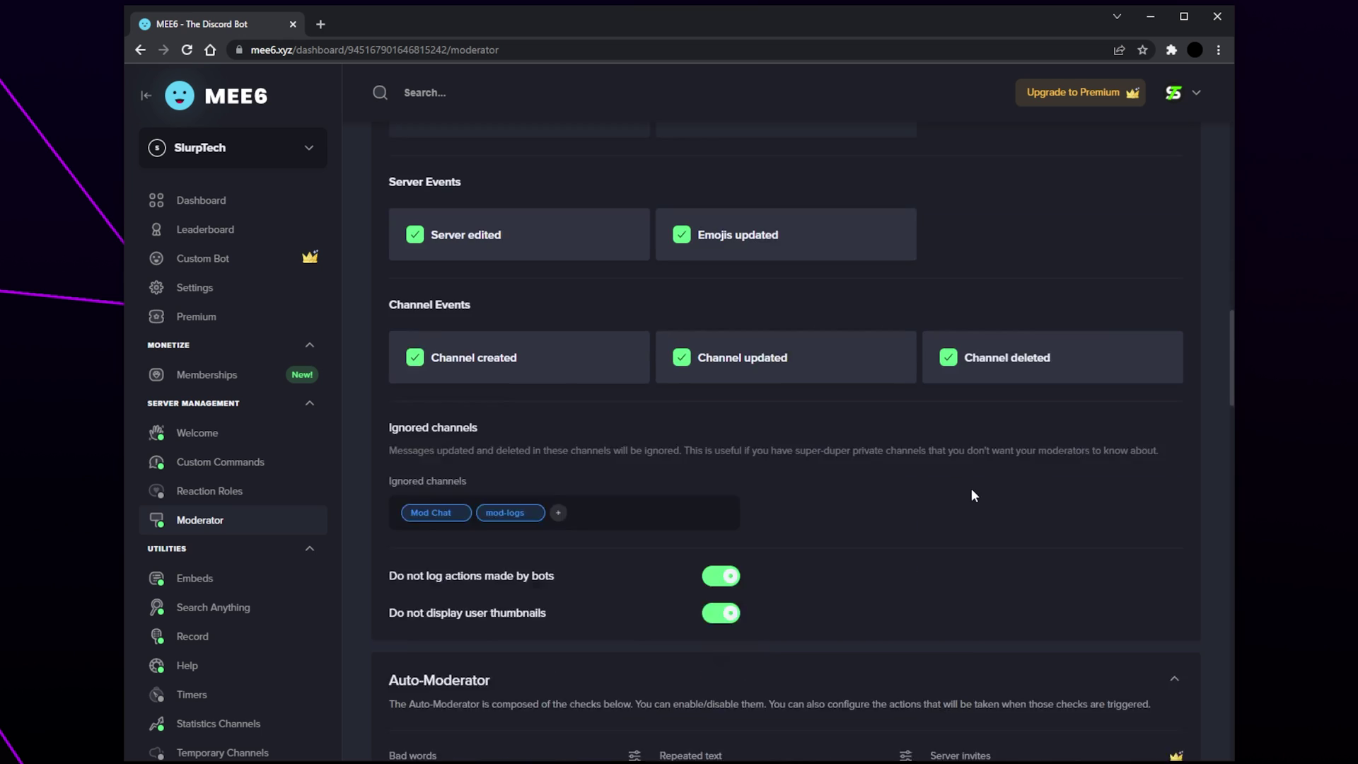
{"action": "scroll", "coordinate": [971, 522], "scroll_direction": "down", "scroll_amount": 10}
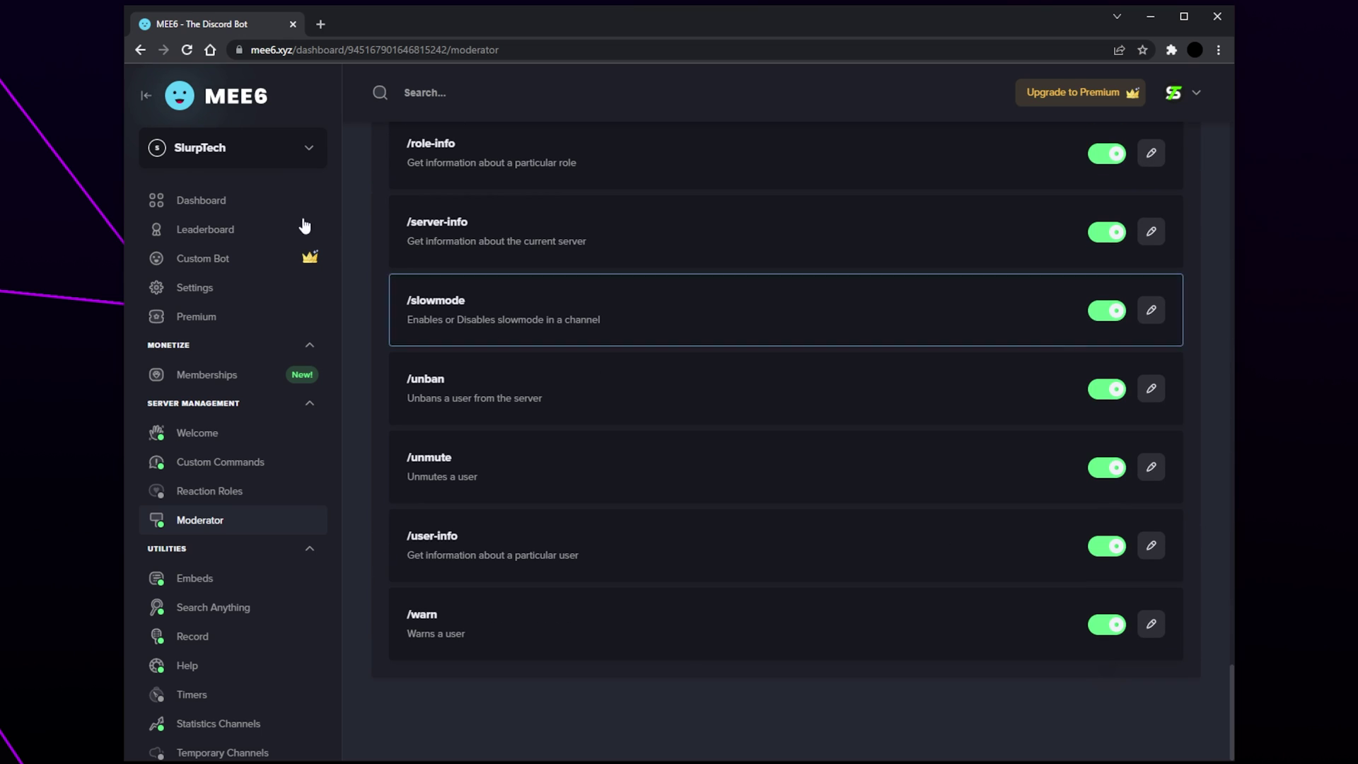
{"action": "left_click", "coordinate": [212, 201]}
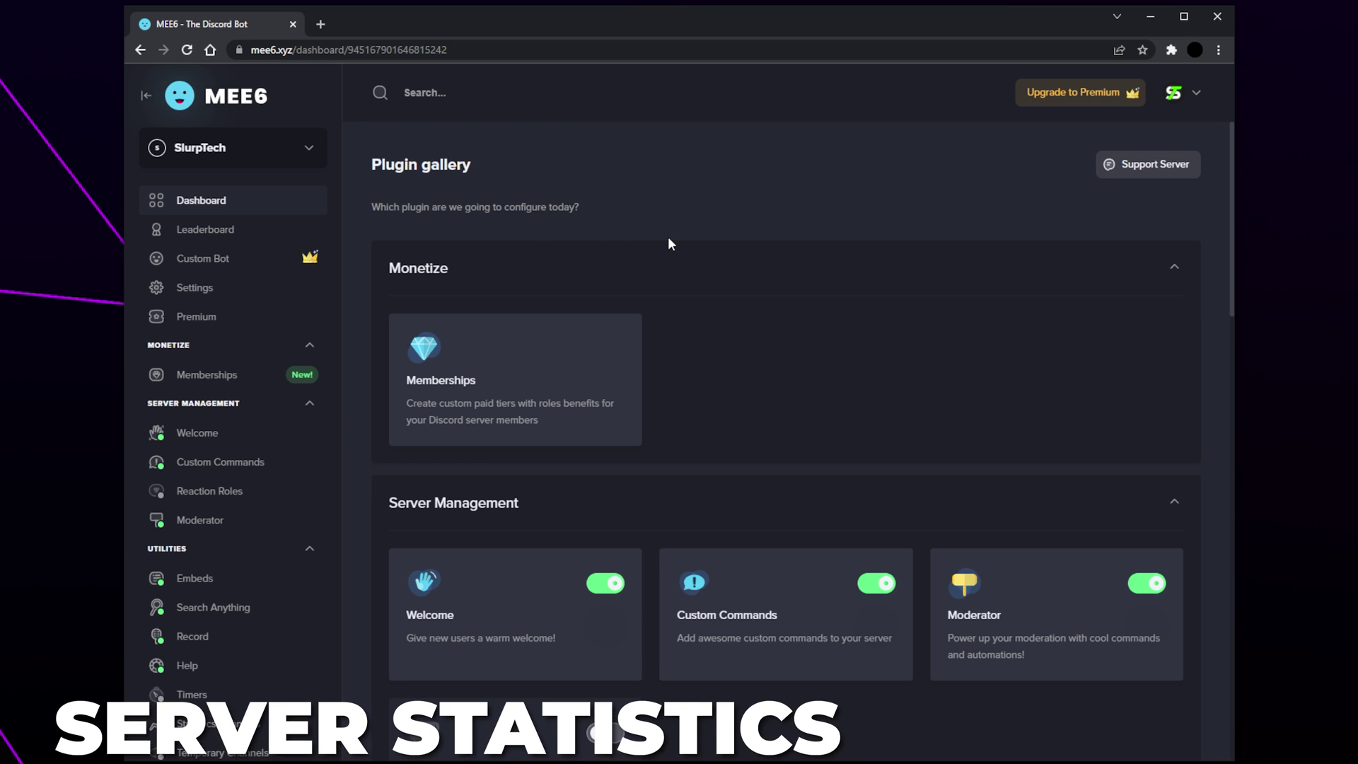
{"action": "scroll", "coordinate": [755, 305], "scroll_direction": "down", "scroll_amount": 8}
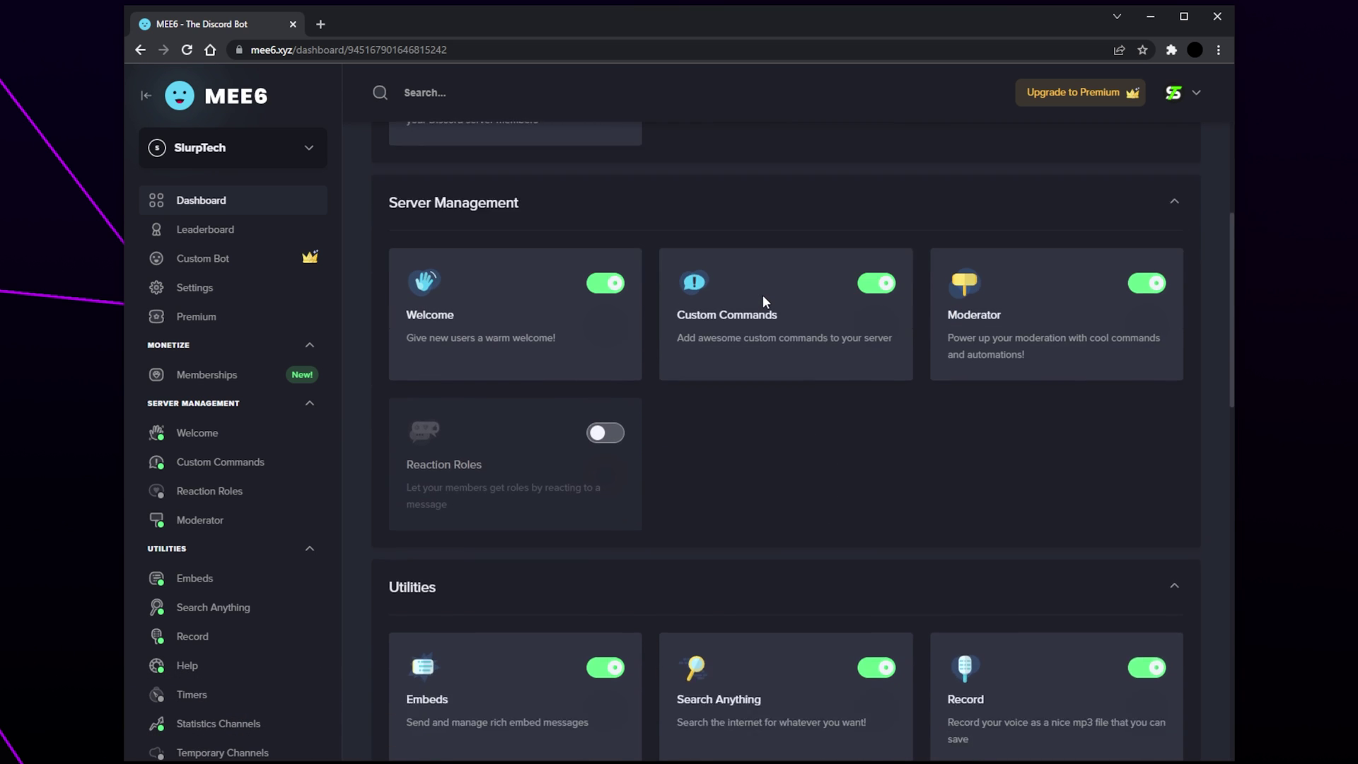
{"action": "scroll", "coordinate": [767, 297], "scroll_direction": "down", "scroll_amount": 3}
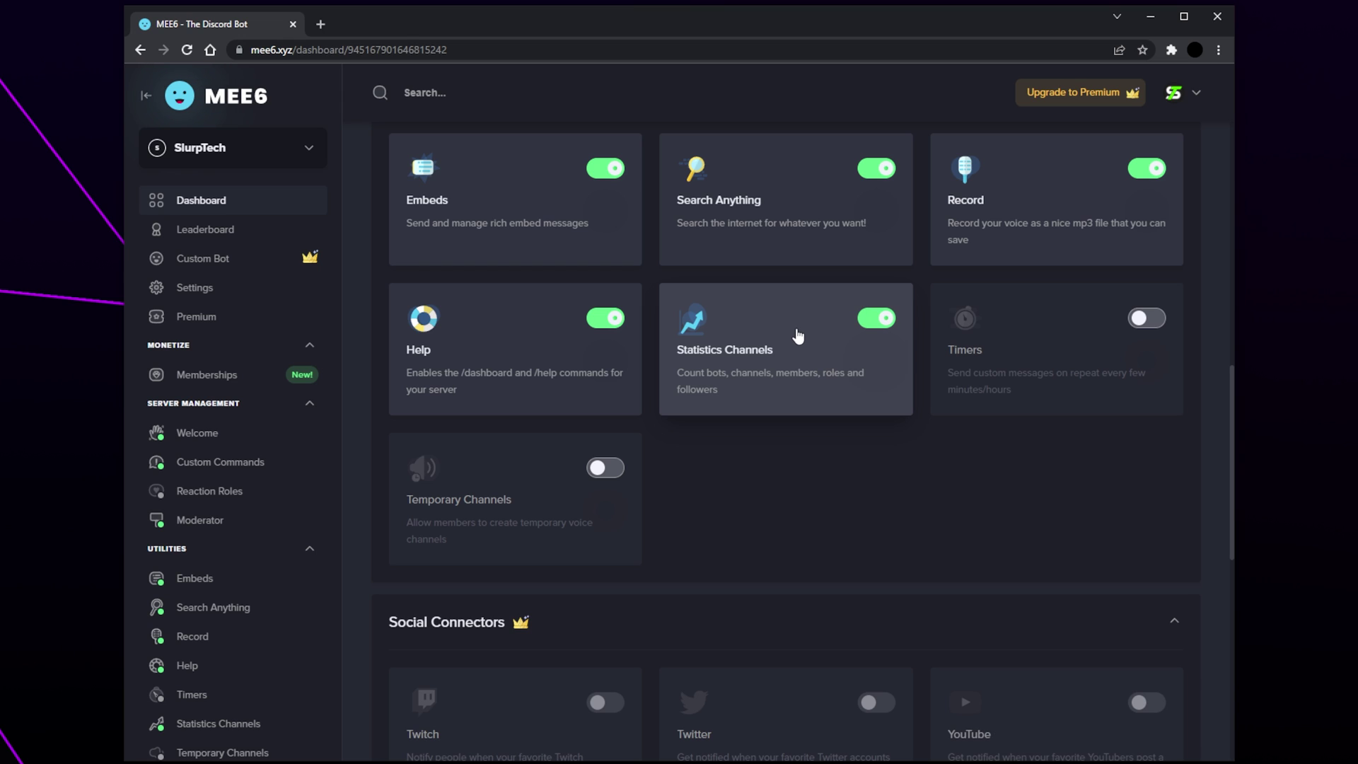
{"action": "left_click", "coordinate": [791, 340]}
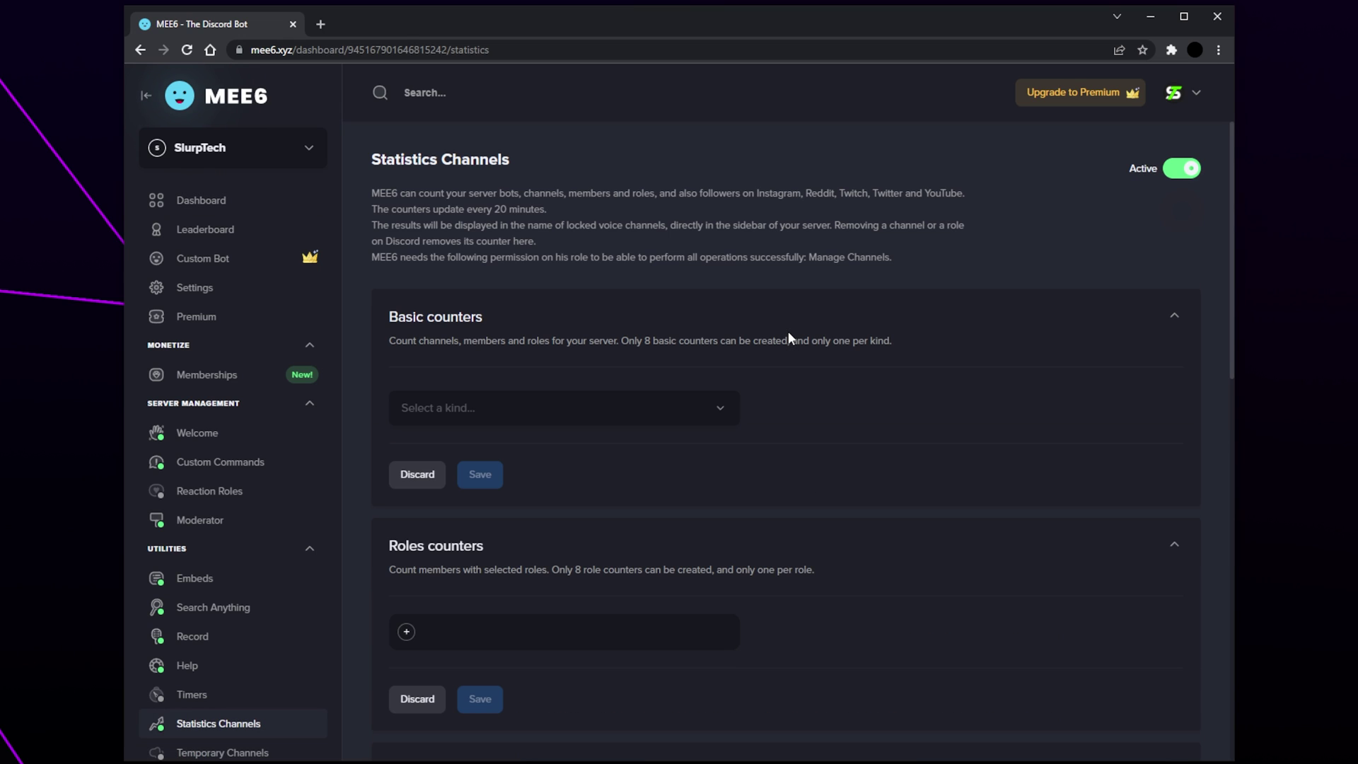
Step: Save a basic Online Members counter with the default name template
{"action": "scroll", "coordinate": [788, 330], "scroll_direction": "down", "scroll_amount": 2}
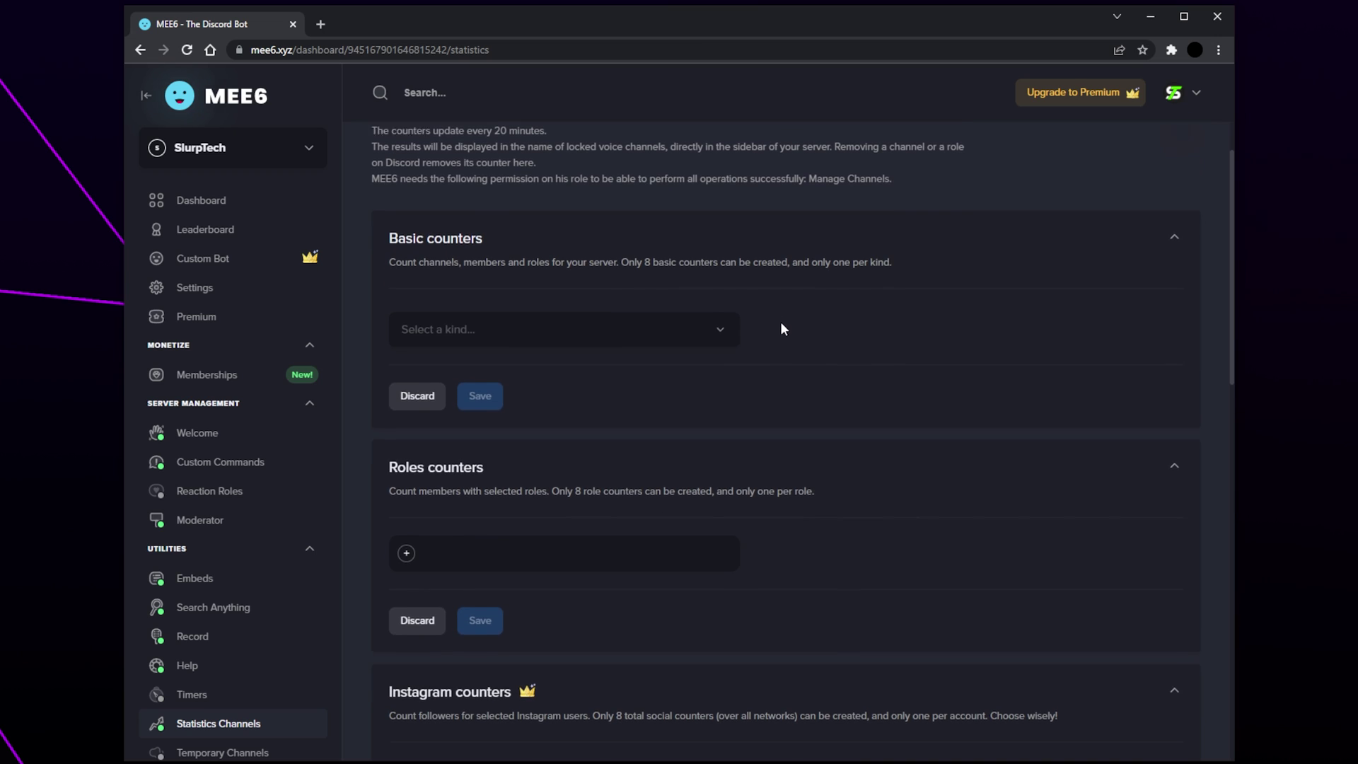
{"action": "left_click", "coordinate": [627, 266]}
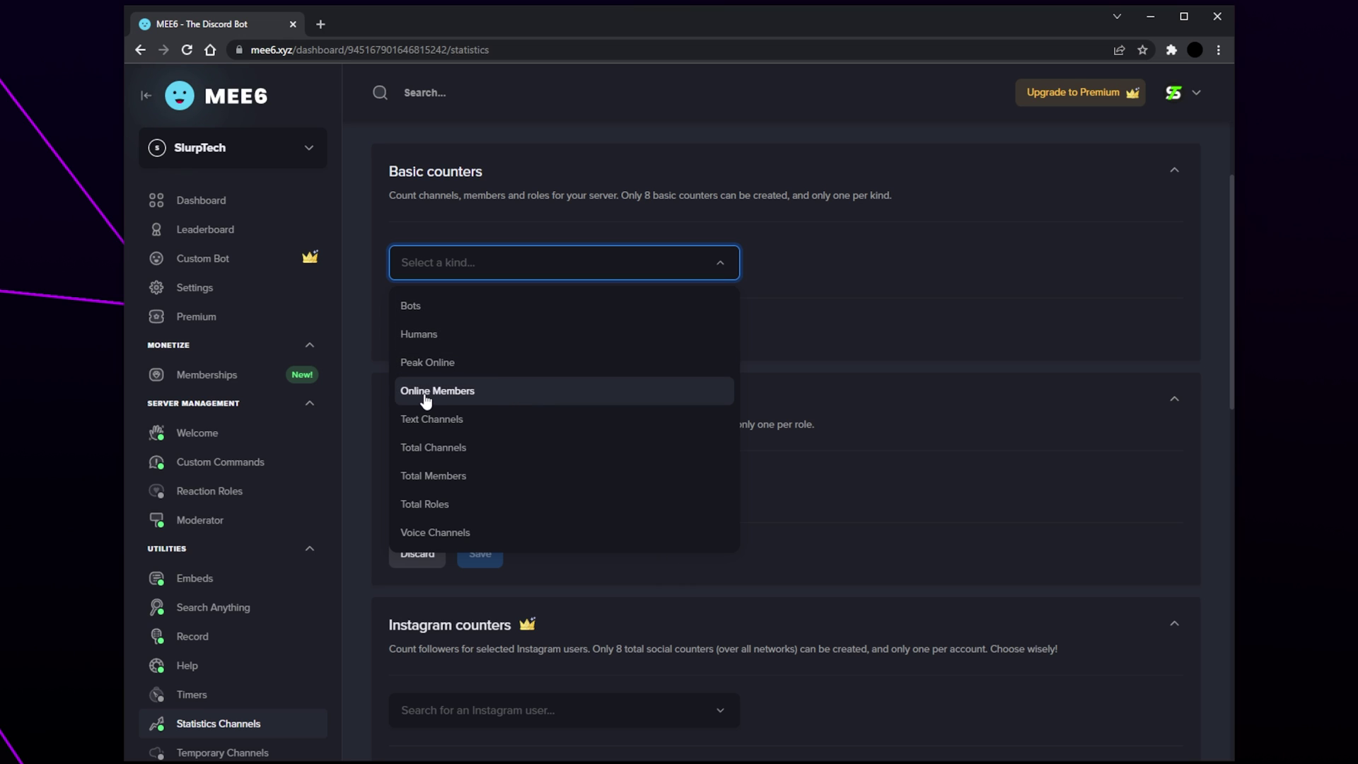
{"action": "left_click", "coordinate": [455, 393]}
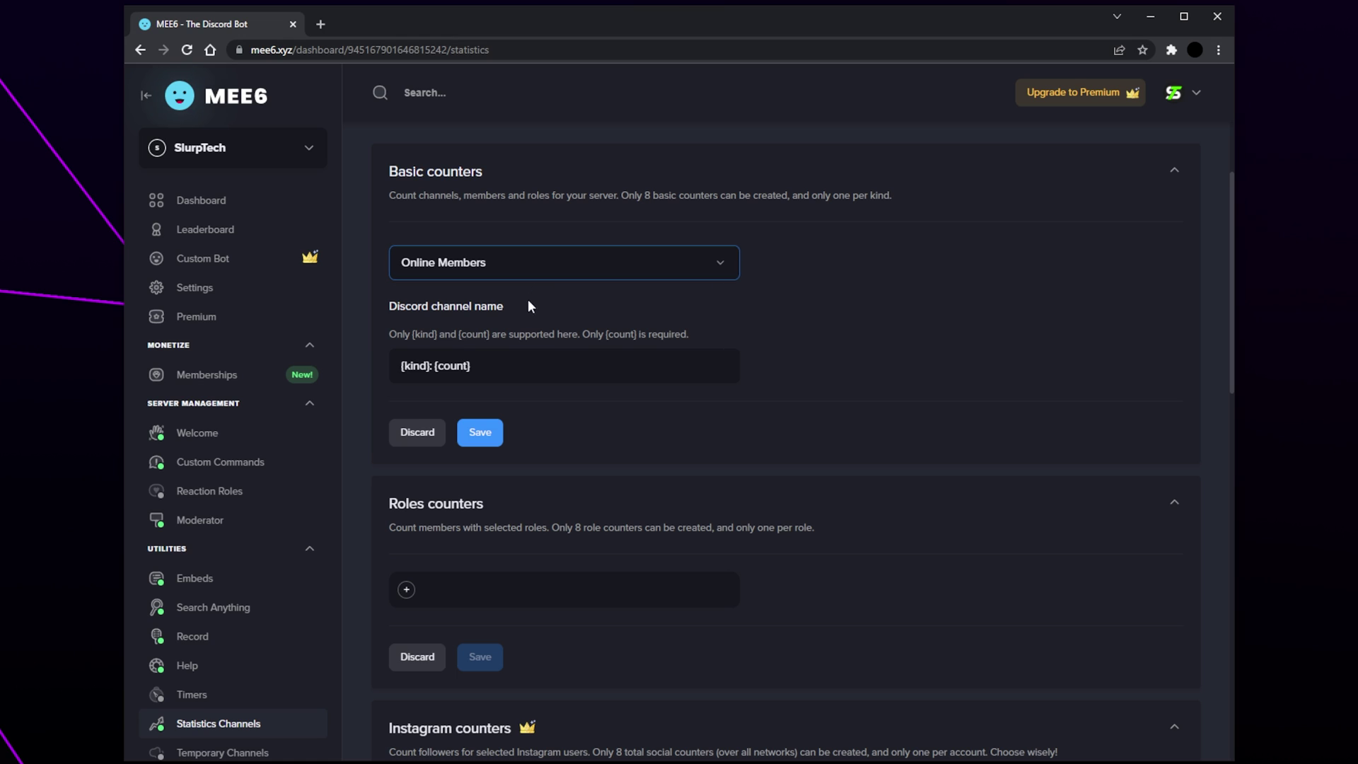
{"action": "left_click_drag", "start_coordinate": [401, 366], "coordinate": [503, 367]}
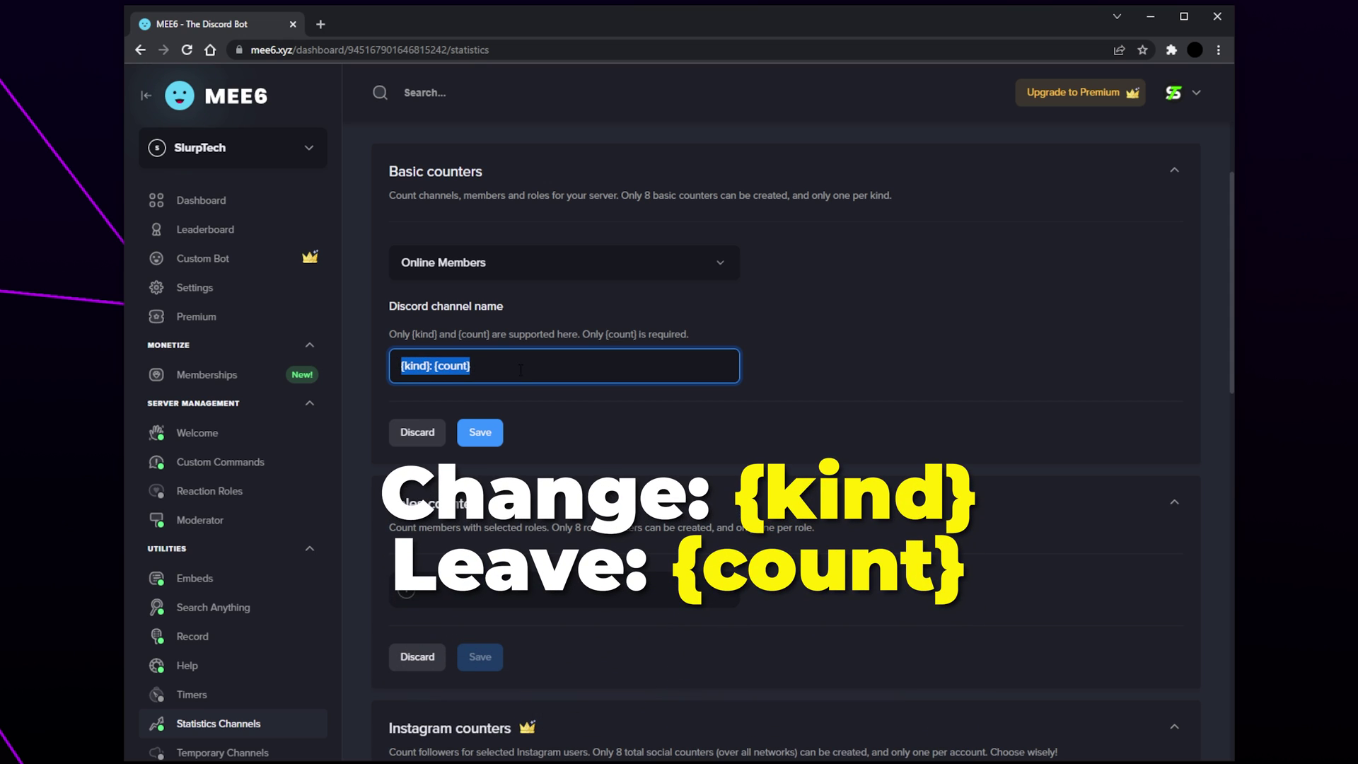
{"action": "key", "text": "End"}
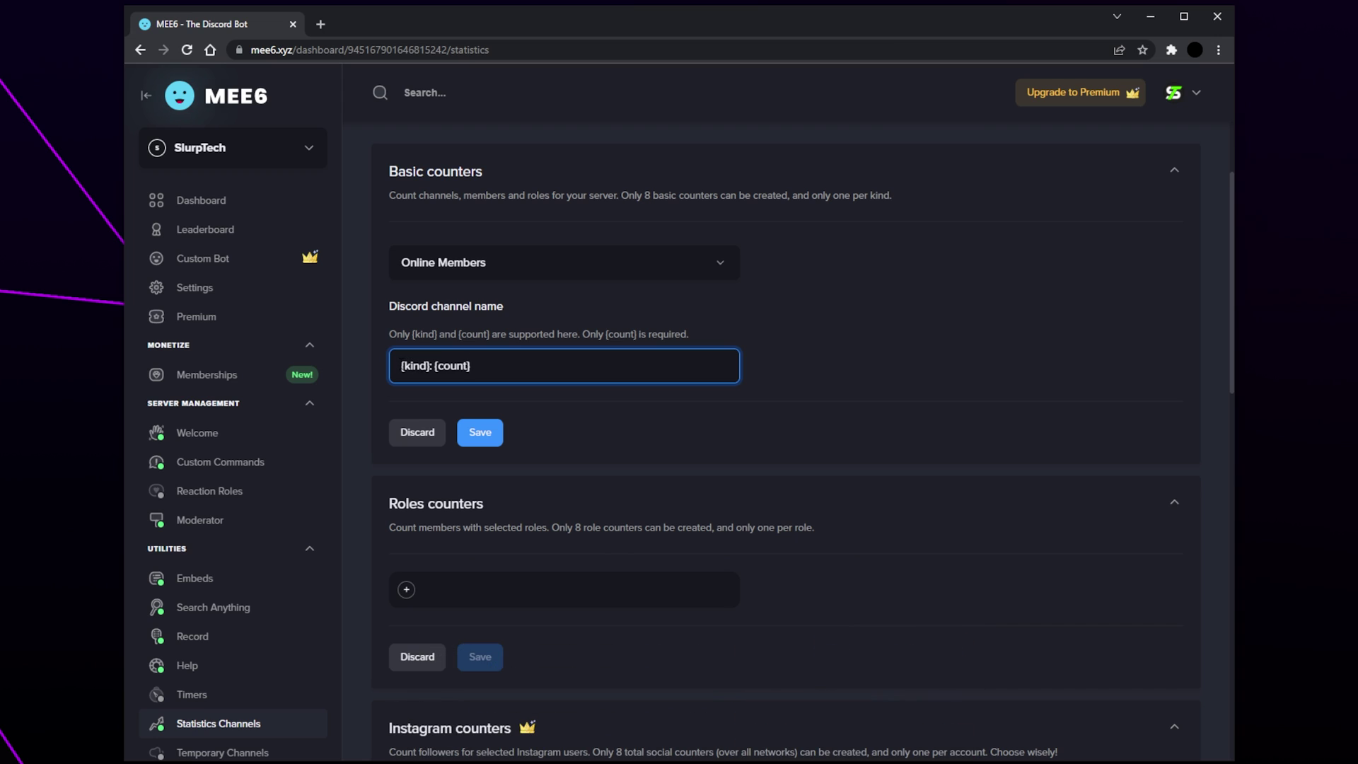
{"action": "left_click", "coordinate": [487, 432]}
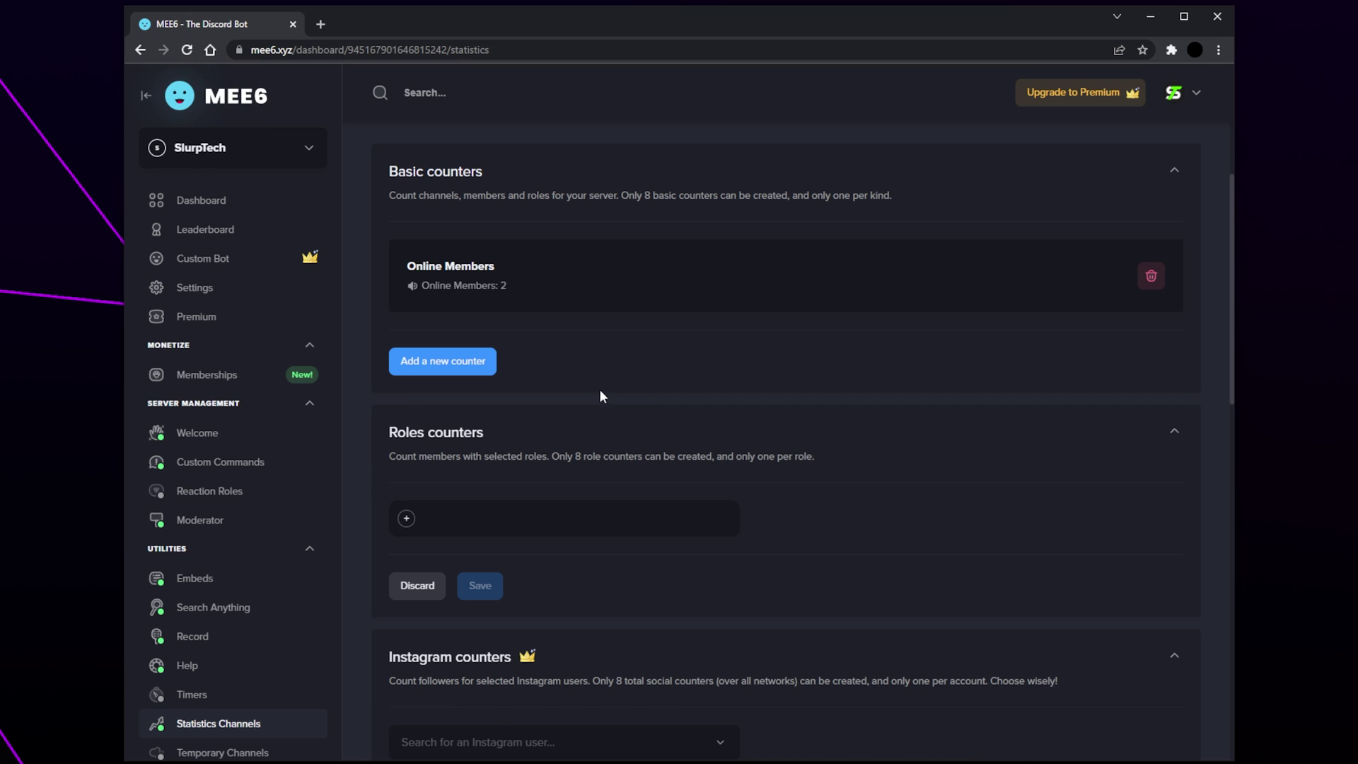
Step: Add and save a second basic counter of kind Bots
{"action": "left_click", "coordinate": [446, 364]}
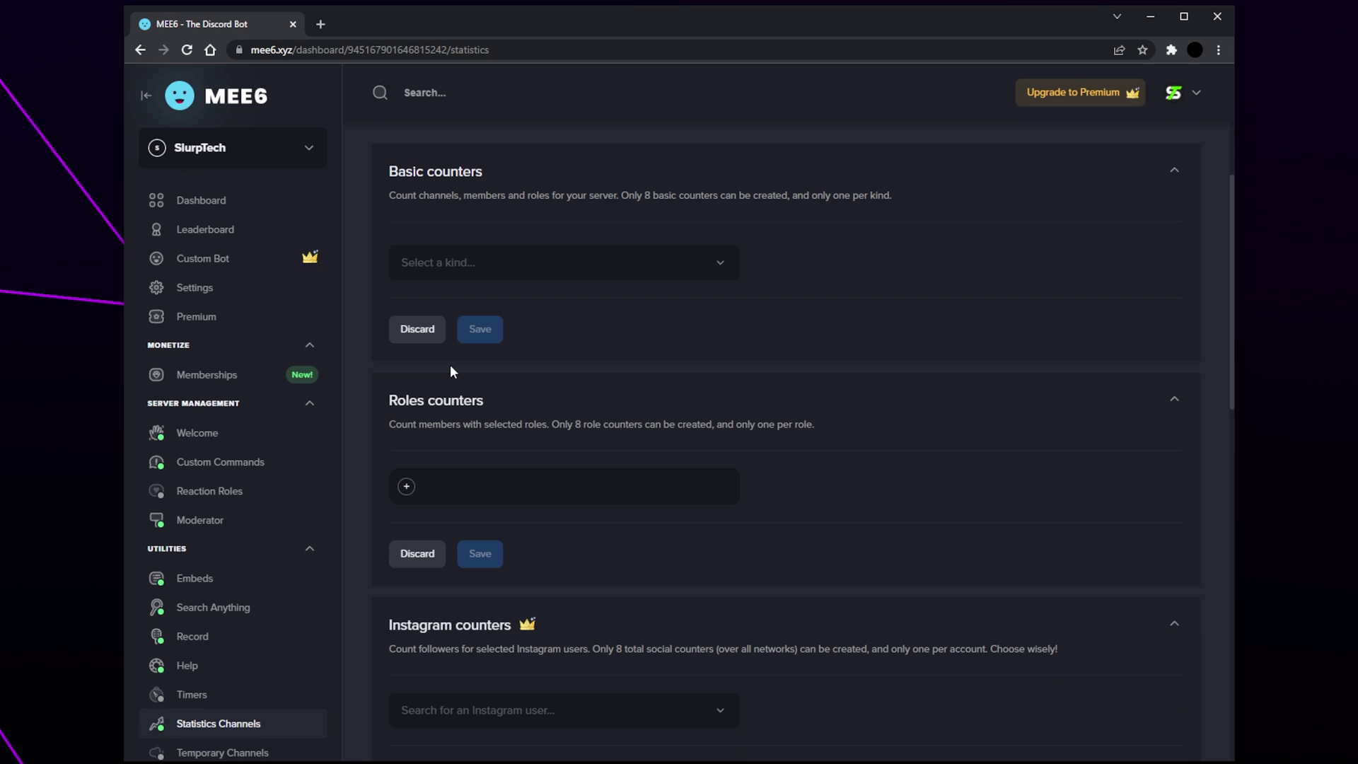
{"action": "left_click", "coordinate": [522, 278]}
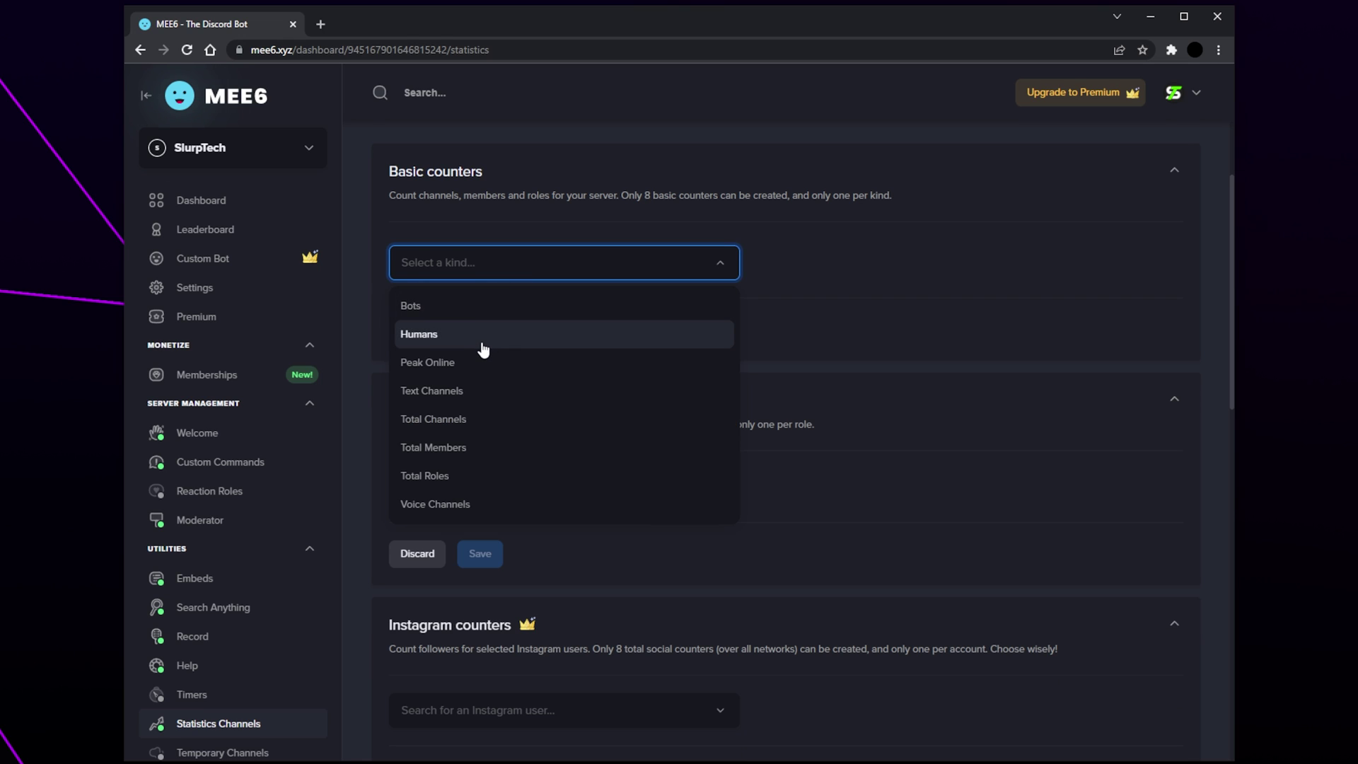
{"action": "left_click", "coordinate": [424, 306]}
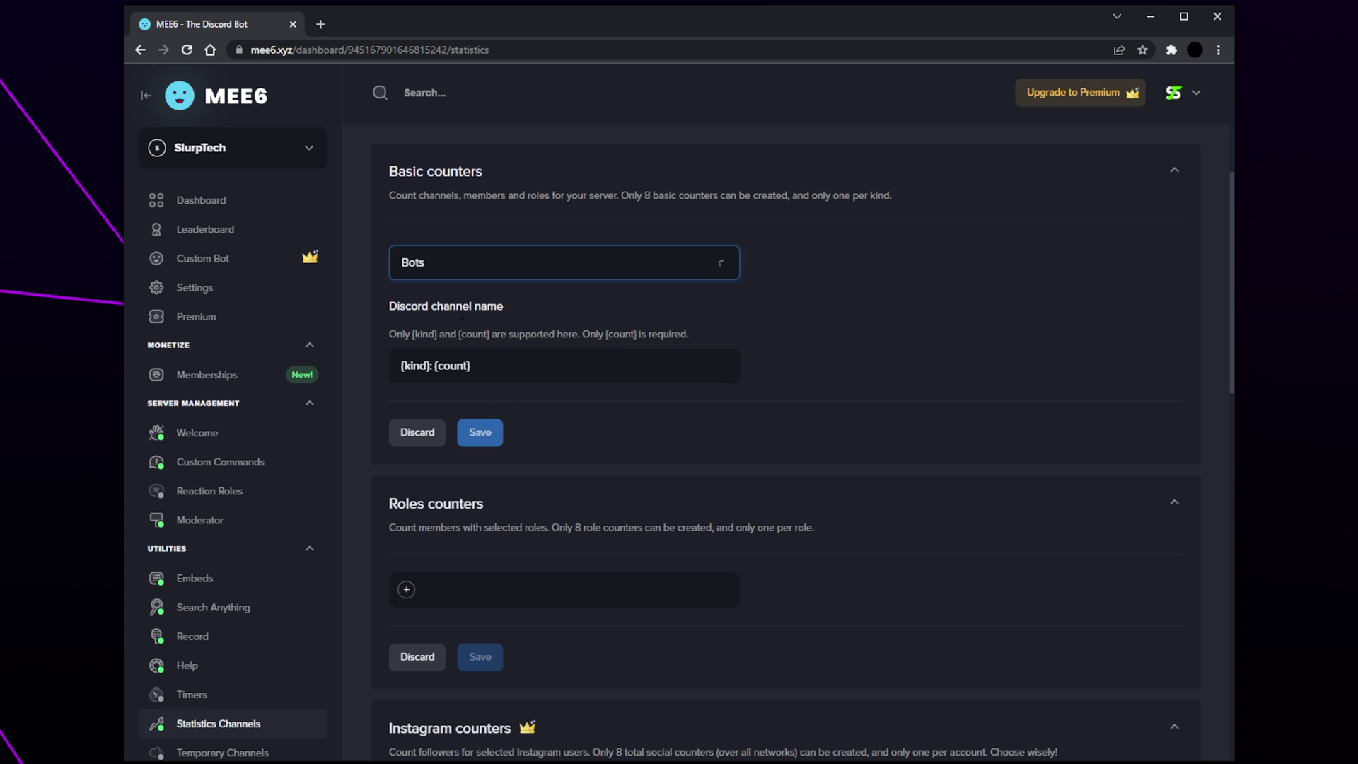
{"action": "left_click", "coordinate": [488, 440]}
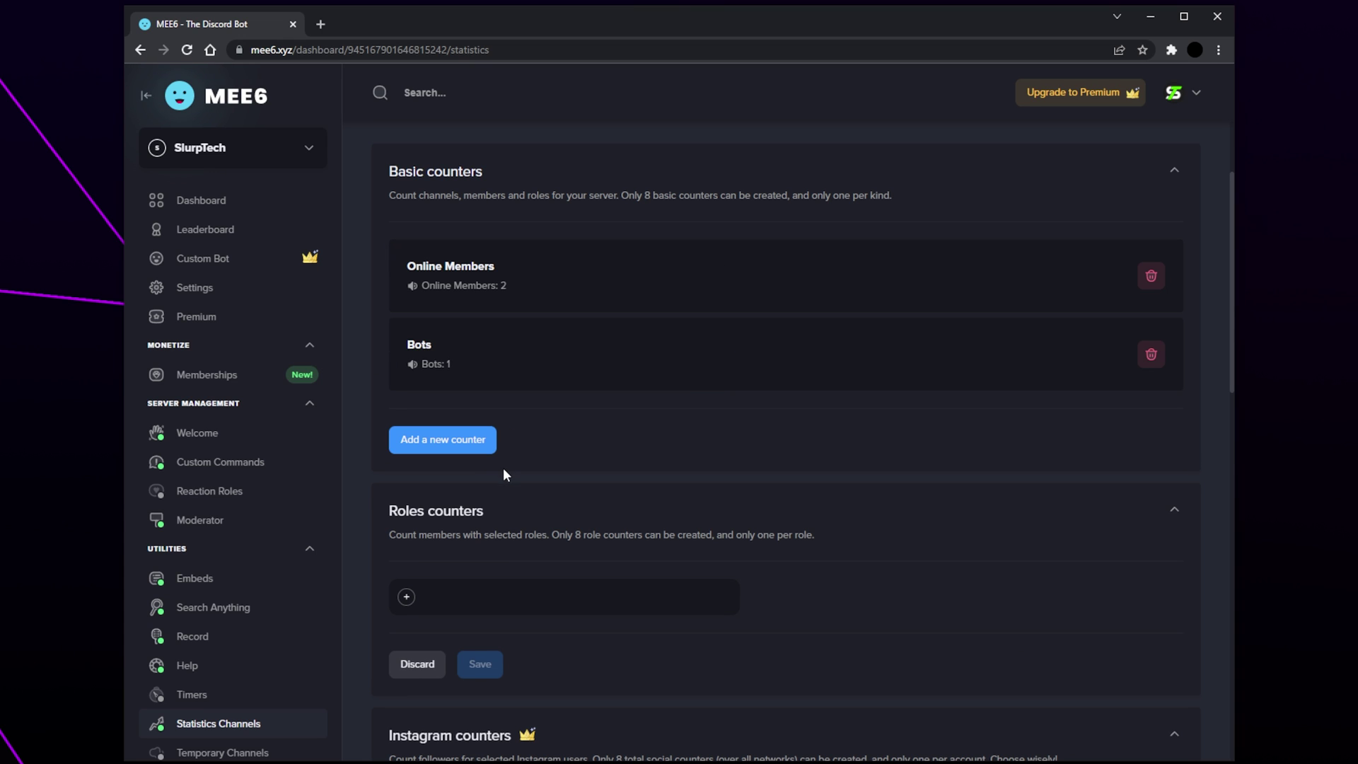
{"action": "scroll", "coordinate": [507, 471], "scroll_direction": "down", "scroll_amount": 1}
{"action": "scroll", "coordinate": [509, 472], "scroll_direction": "down", "scroll_amount": 1}
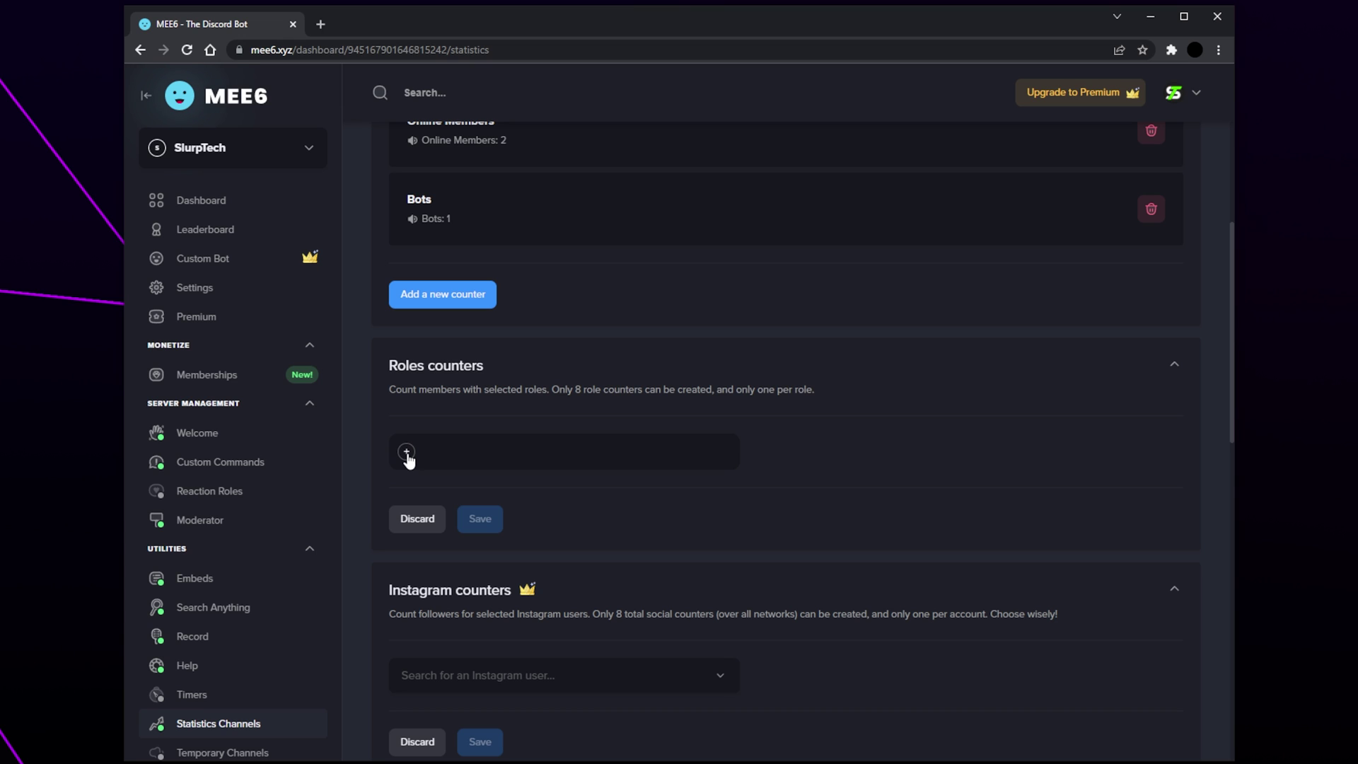
Step: Save a Moderator role counter and drag its Moderator: 0 channel above Bots: 1 in Discord
{"action": "scroll", "coordinate": [408, 458], "scroll_direction": "down", "scroll_amount": 1}
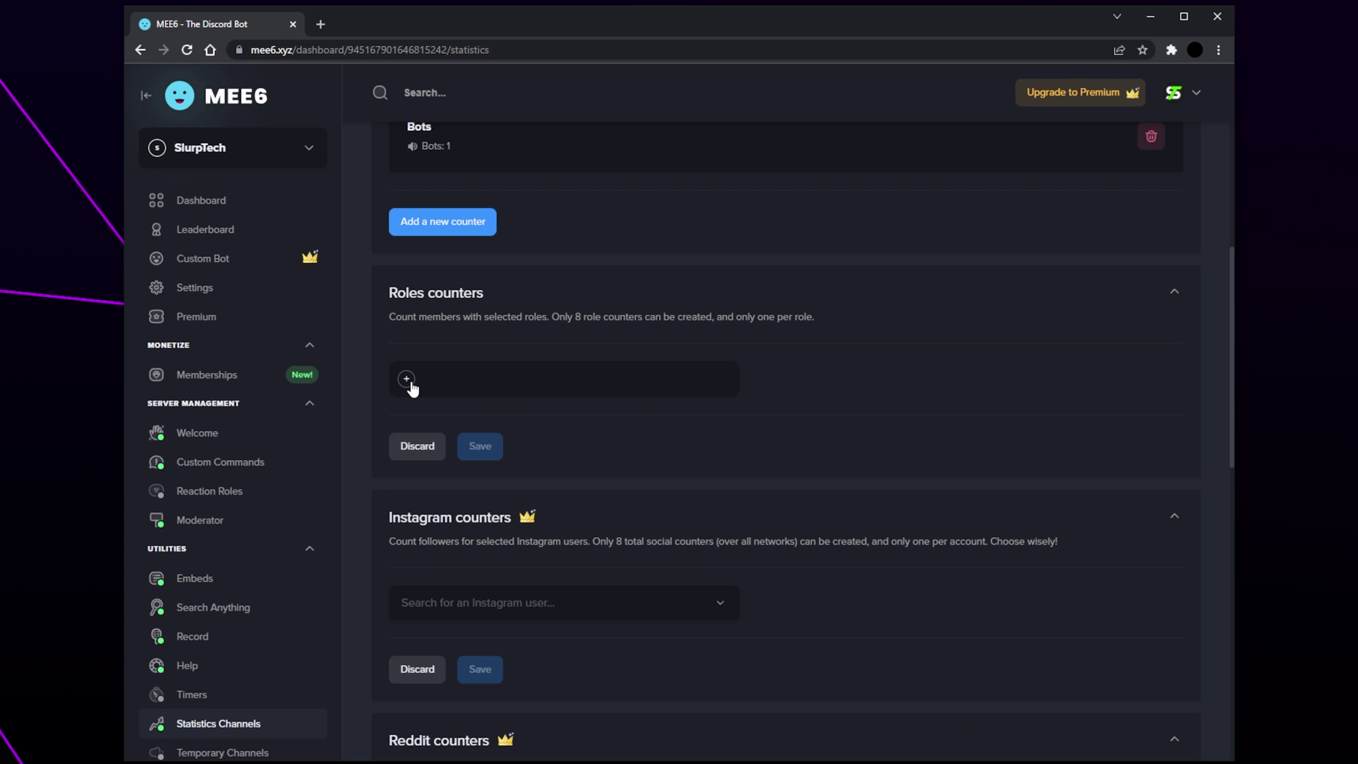
{"action": "left_click", "coordinate": [408, 382]}
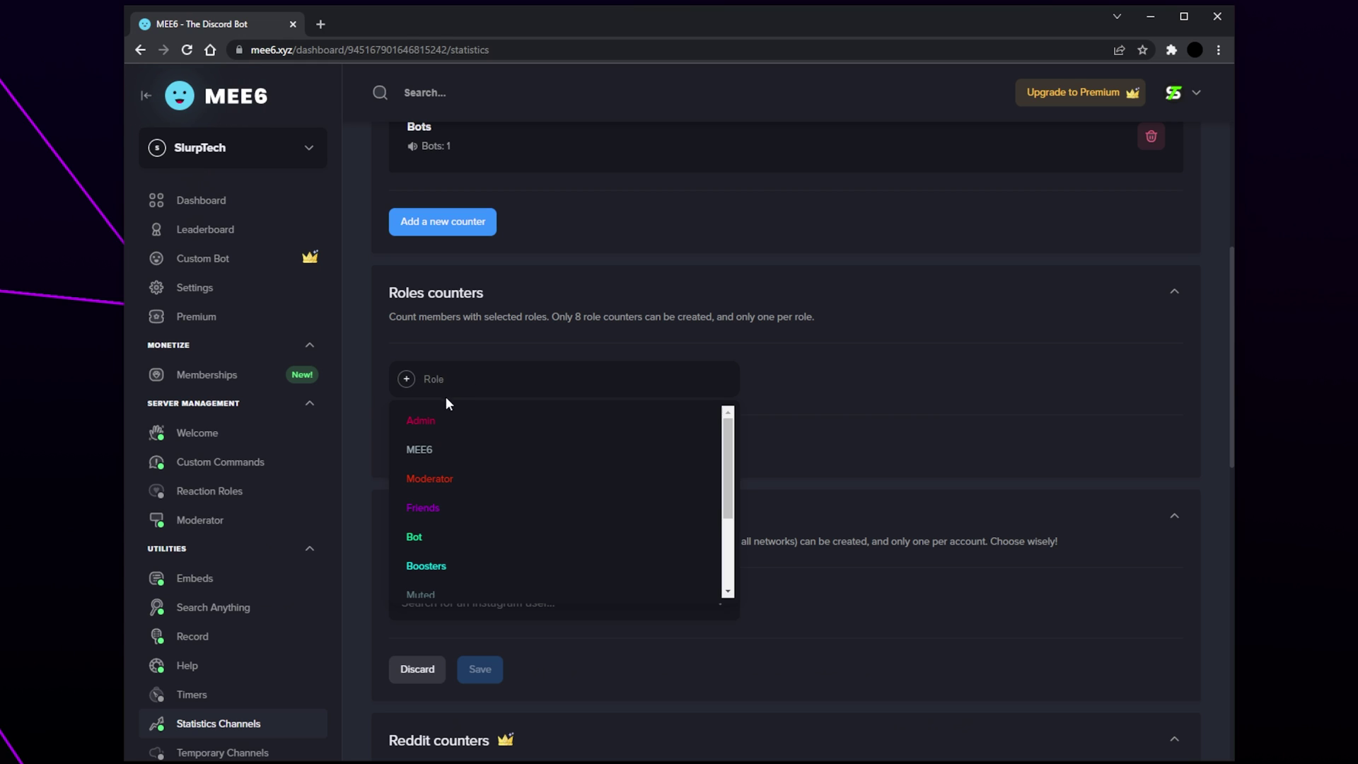
{"action": "left_click", "coordinate": [460, 479]}
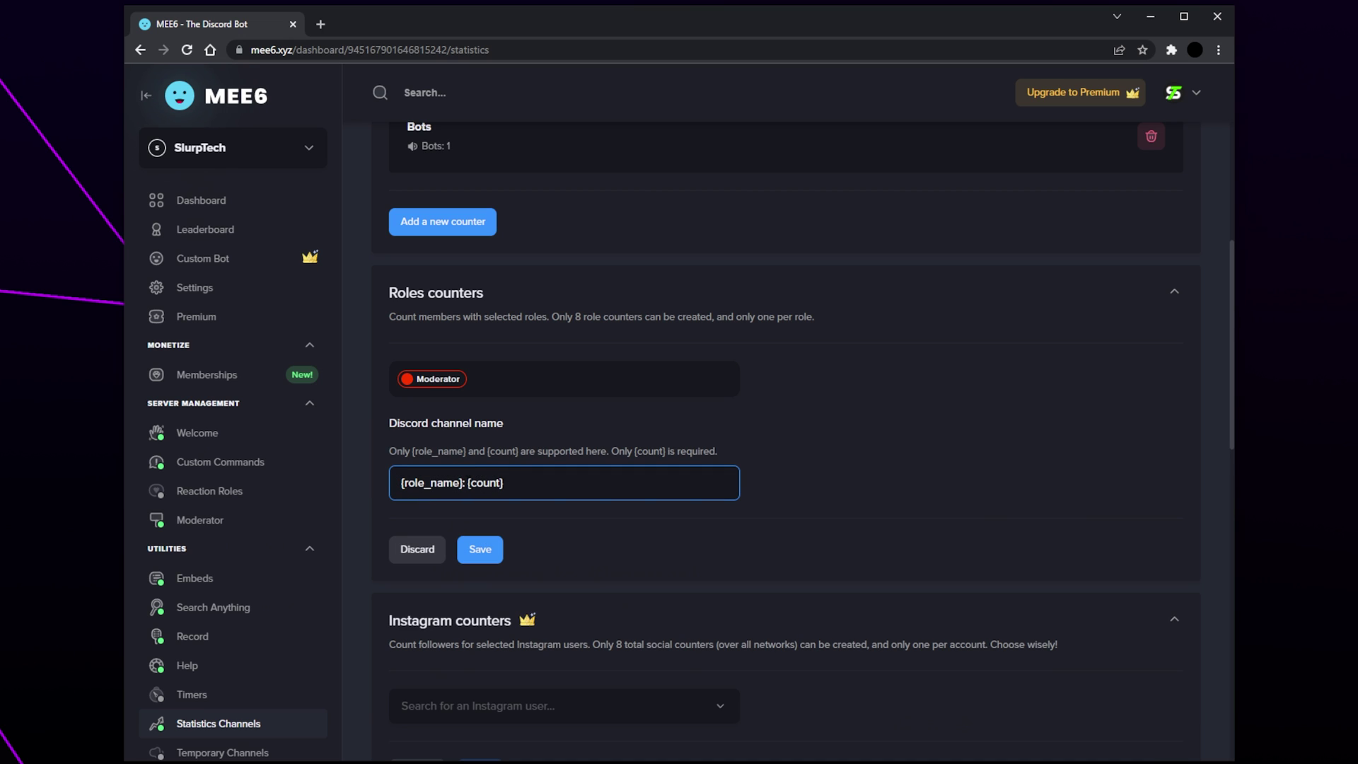
{"action": "double_click", "coordinate": [431, 482]}
{"action": "left_click", "coordinate": [483, 482]}
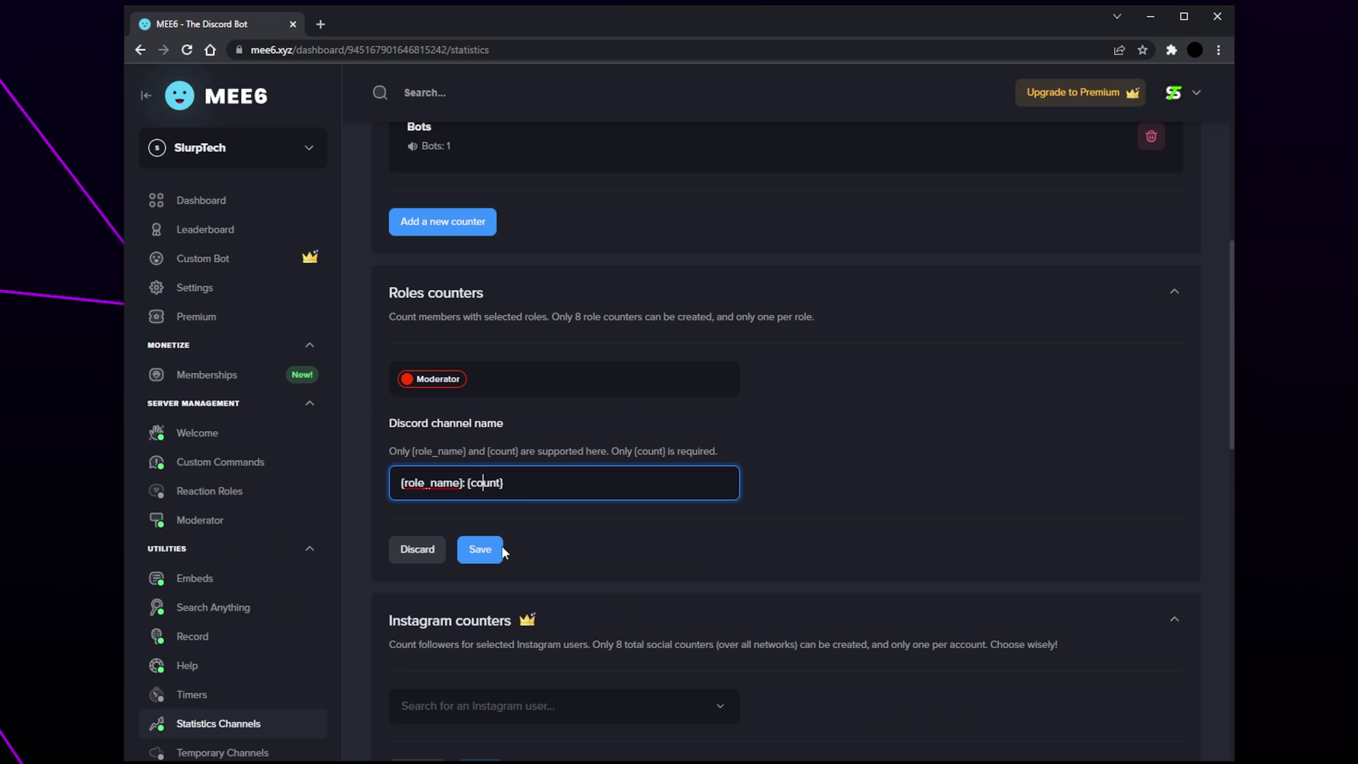
{"action": "left_click", "coordinate": [490, 551]}
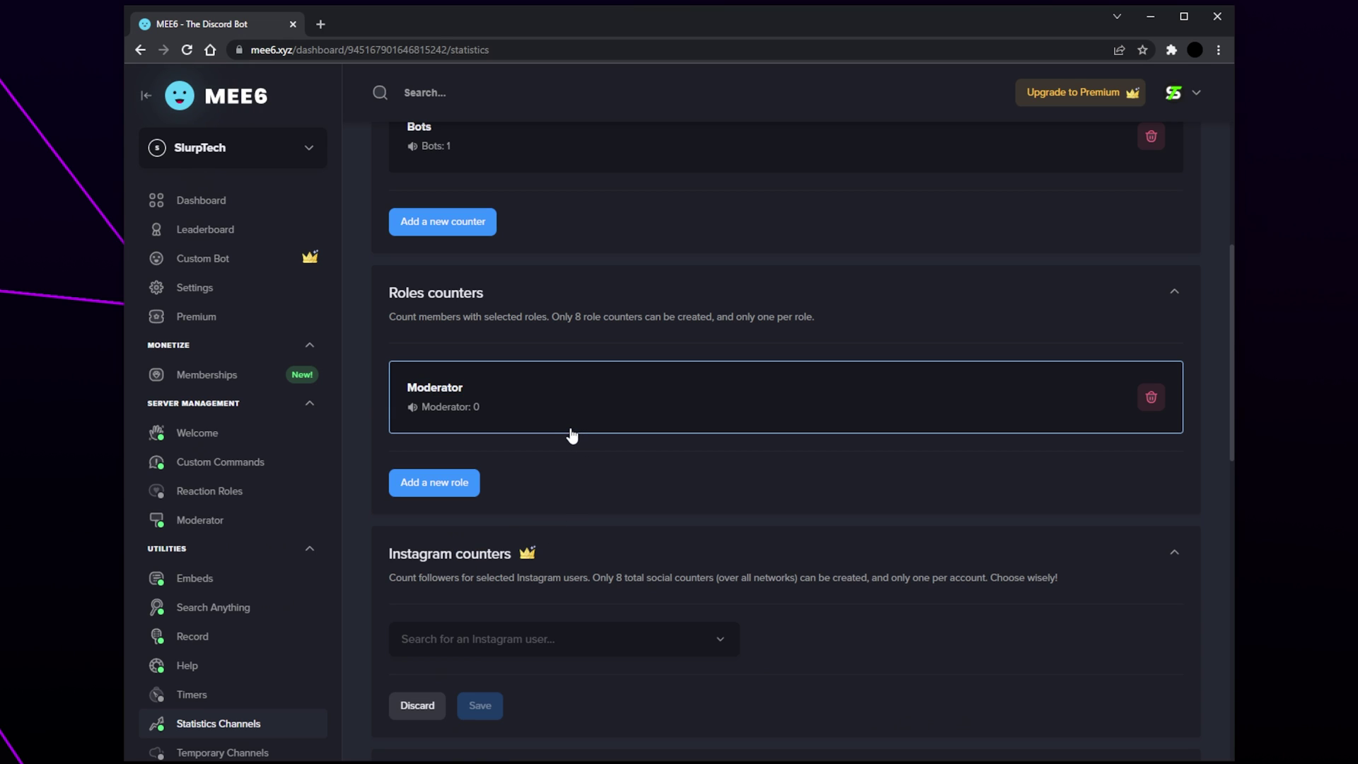
{"action": "scroll", "coordinate": [586, 441], "scroll_direction": "down", "scroll_amount": 1}
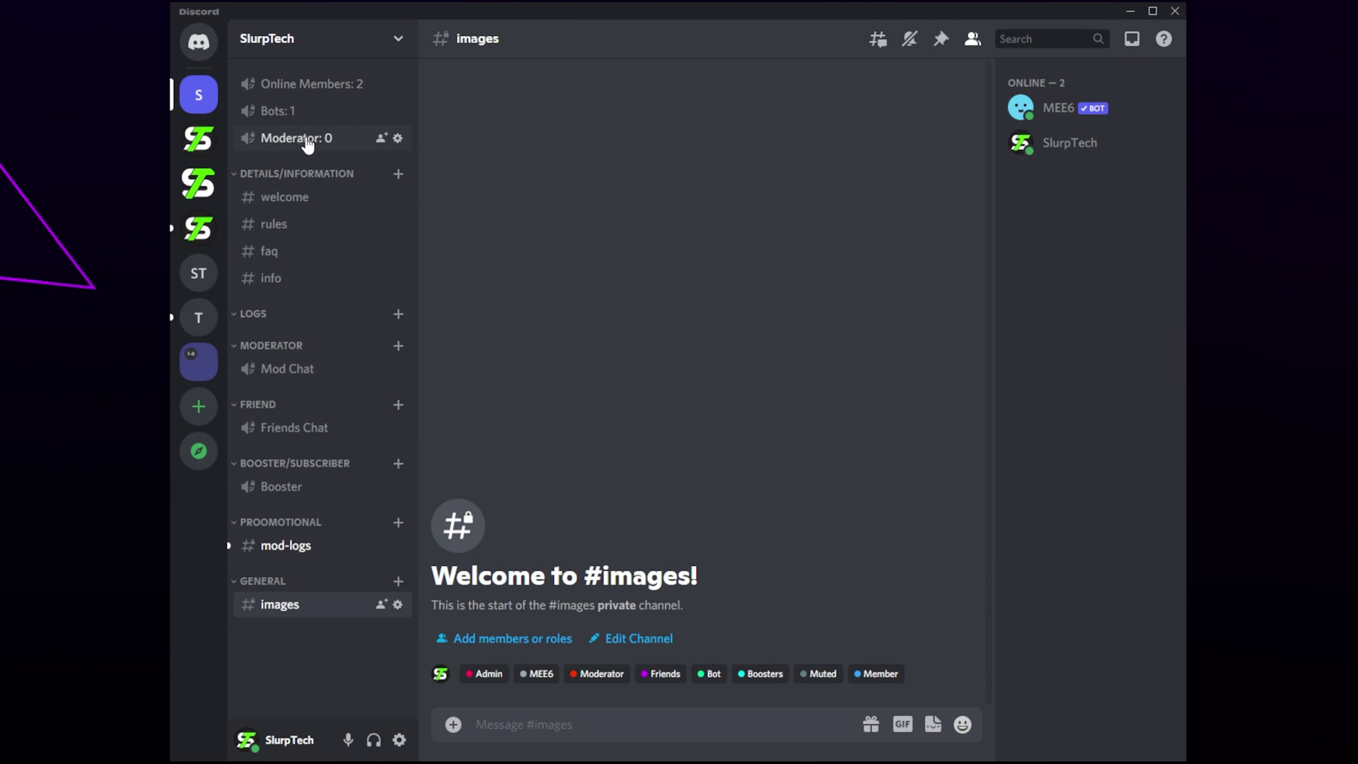
{"action": "mouse_move", "coordinate": [298, 140]}
{"action": "left_mouse_down"}
{"action": "mouse_move", "coordinate": [304, 106]}
{"action": "mouse_move", "coordinate": [322, 109]}
{"action": "mouse_move", "coordinate": [312, 133]}
{"action": "left_mouse_up"}
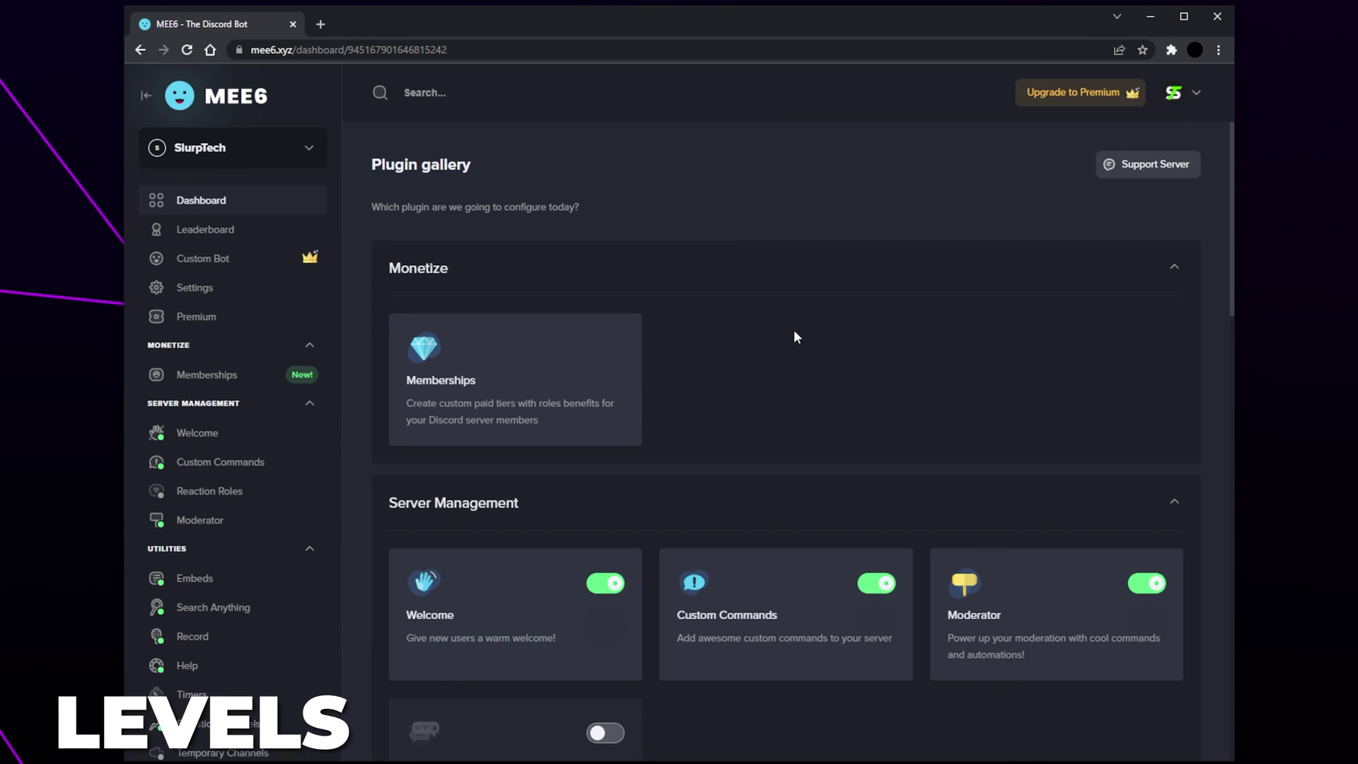
Step: Go to the Levels plugin under Engagement & Fun in the plugin gallery
{"action": "scroll", "coordinate": [903, 363], "scroll_direction": "down", "scroll_amount": 15}
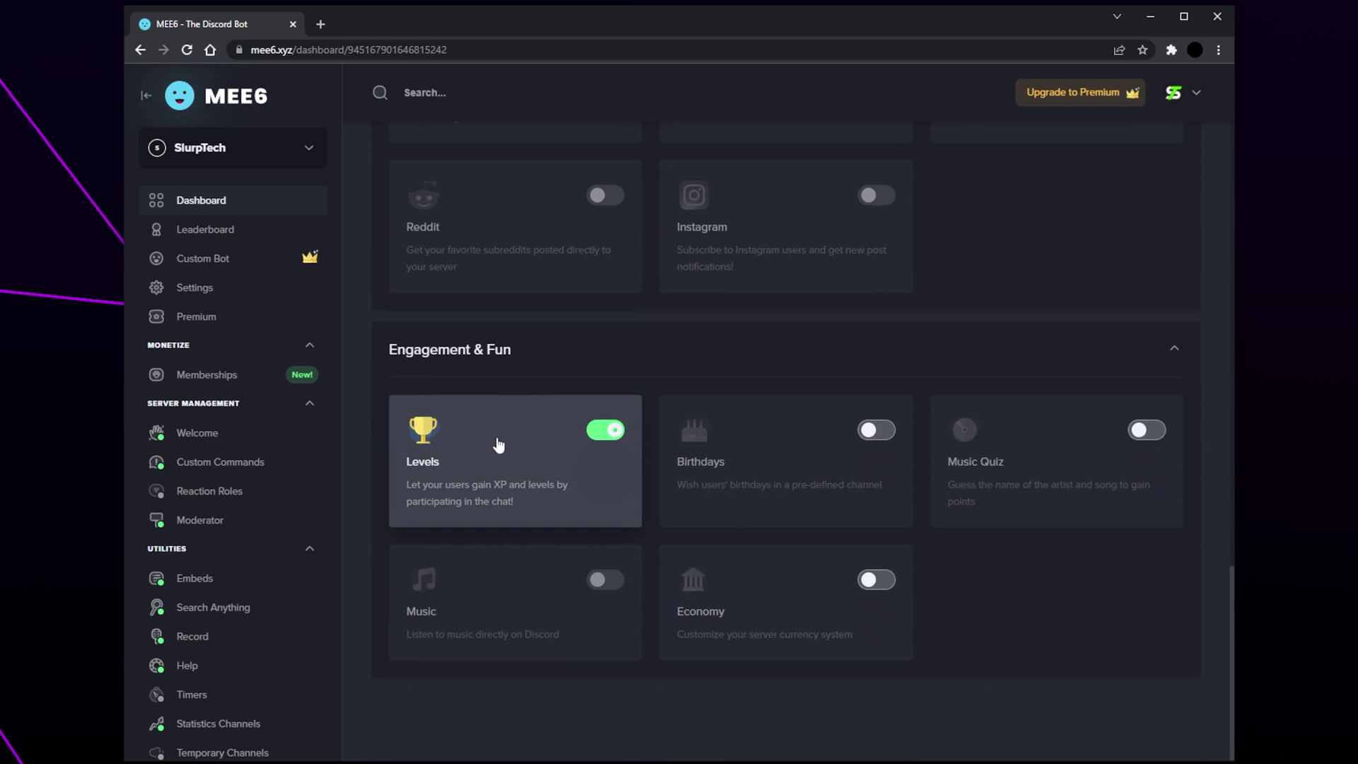
{"action": "left_click", "coordinate": [505, 462]}
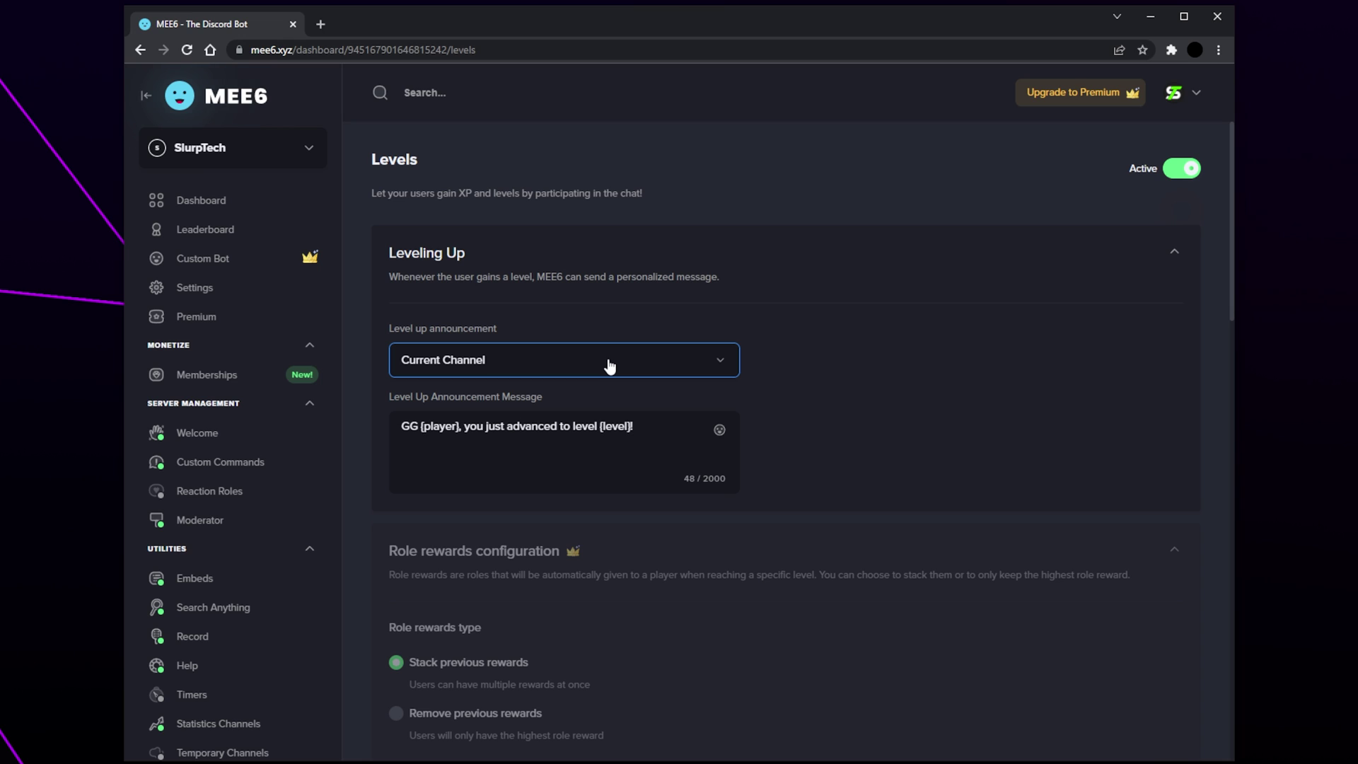
Step: Route level-up announcements to a Custom Channel, with #levels as the announcement channel
{"action": "left_click", "coordinate": [610, 365]}
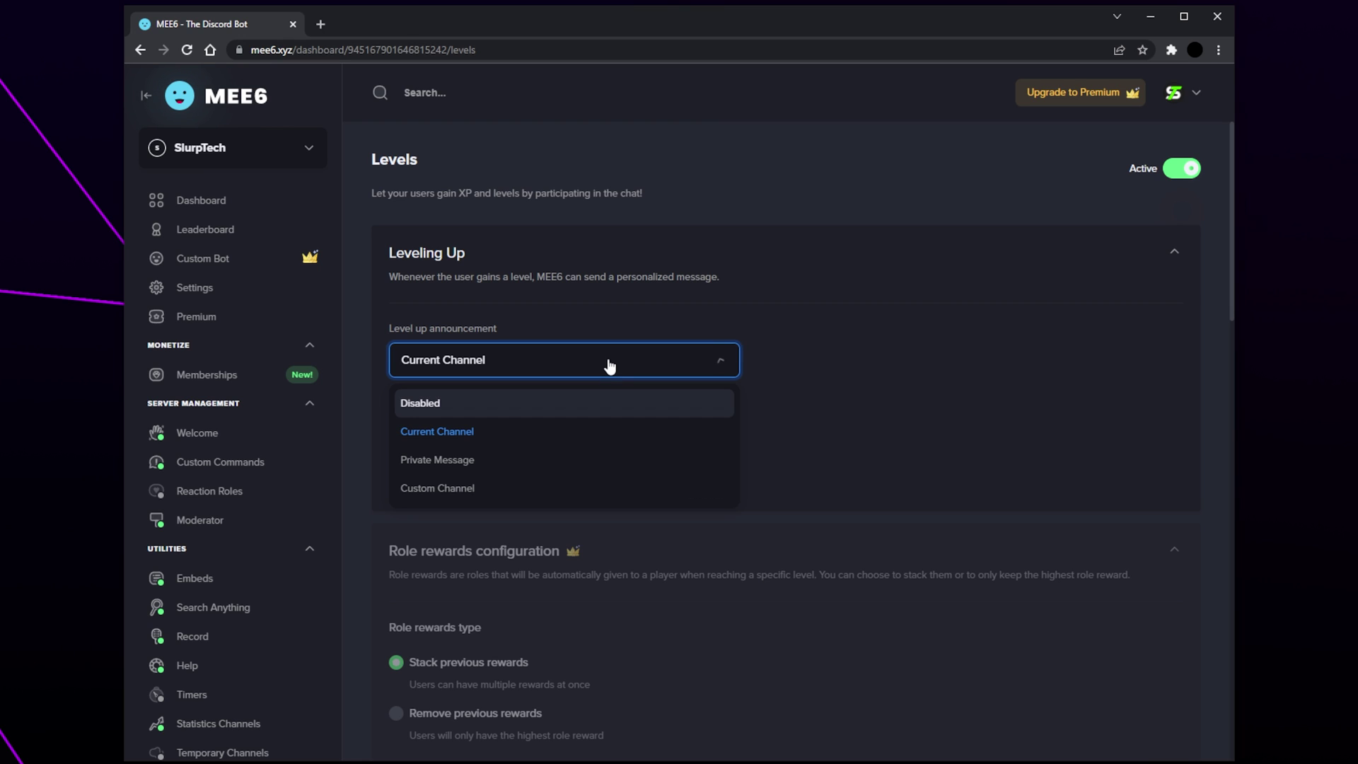
{"action": "left_click", "coordinate": [475, 498]}
{"action": "left_click", "coordinate": [495, 433]}
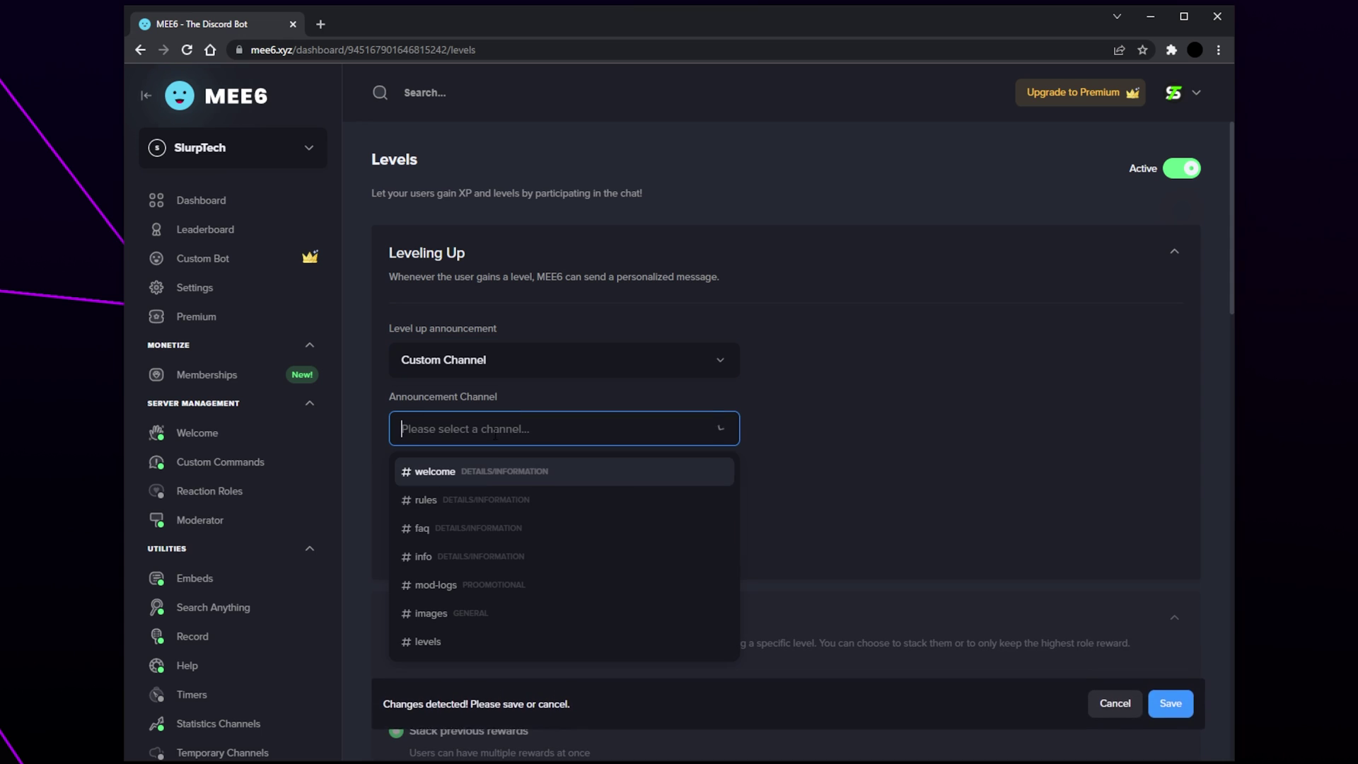
{"action": "left_click", "coordinate": [427, 641]}
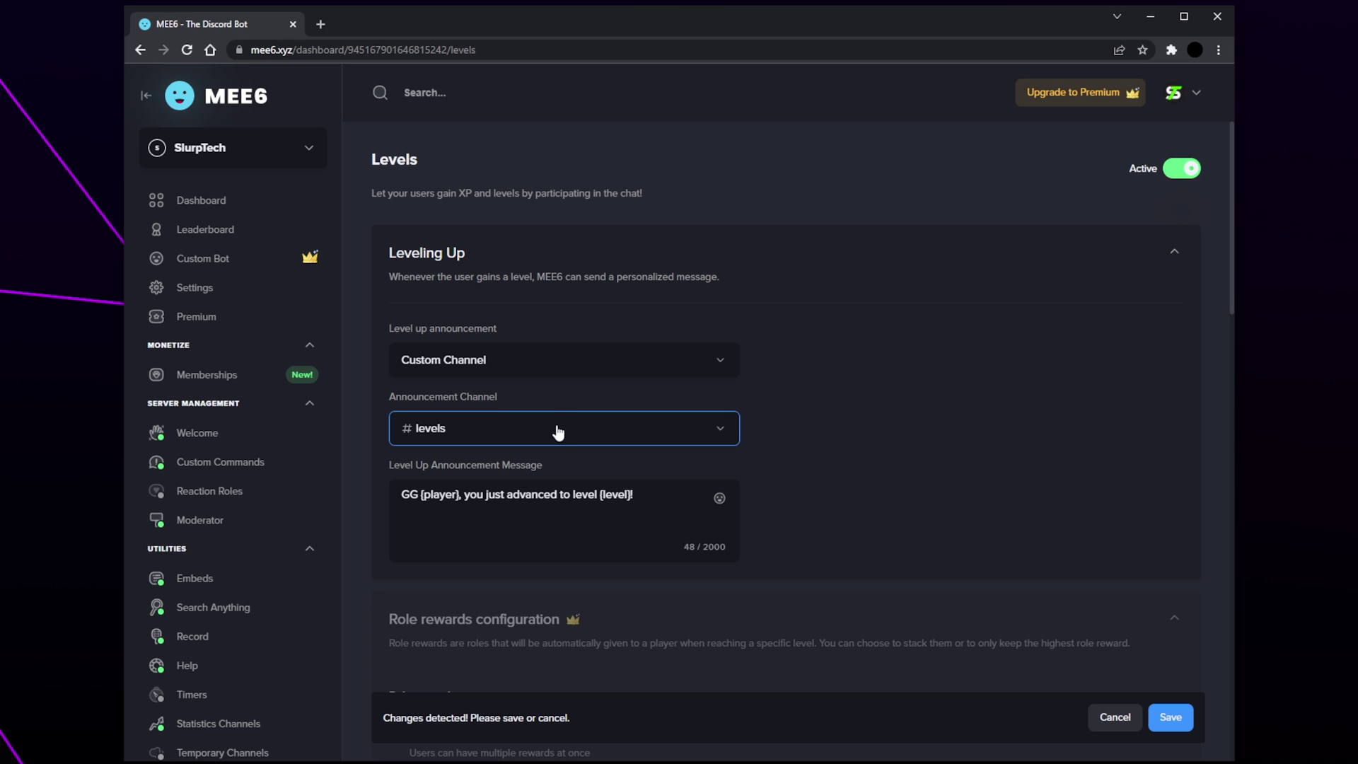
{"action": "left_click", "coordinate": [573, 364]}
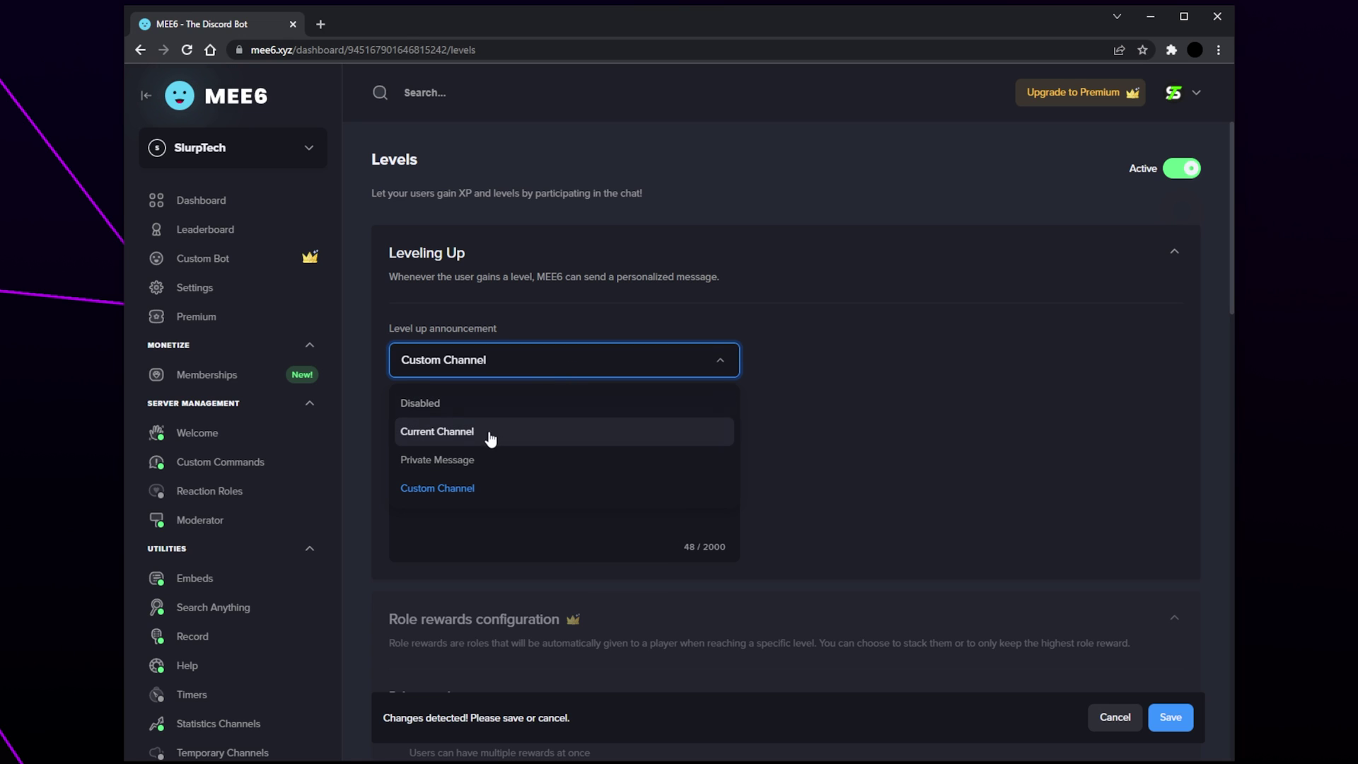
{"action": "left_click", "coordinate": [861, 409]}
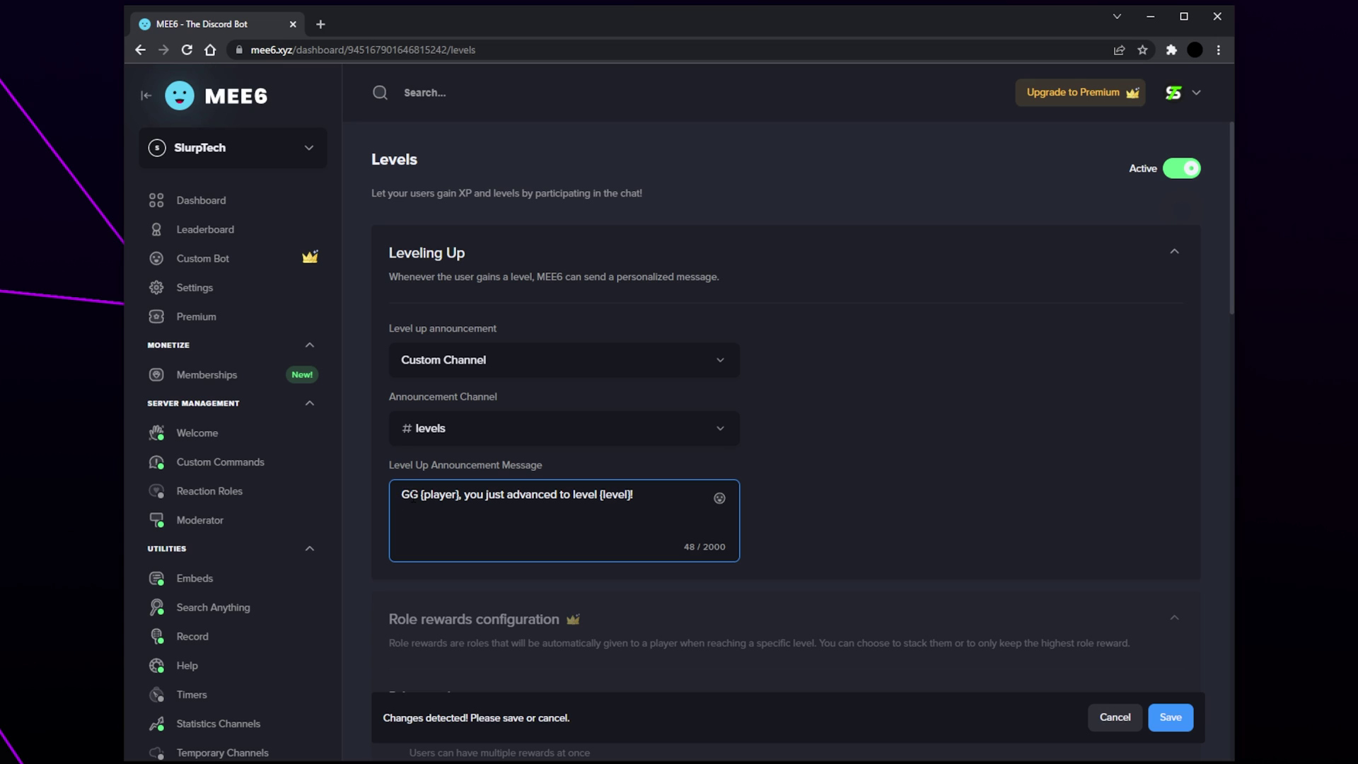
Step: Inspect the player placeholder in the default GG announcement message
{"action": "left_click_drag", "start_coordinate": [422, 495], "coordinate": [456, 494]}
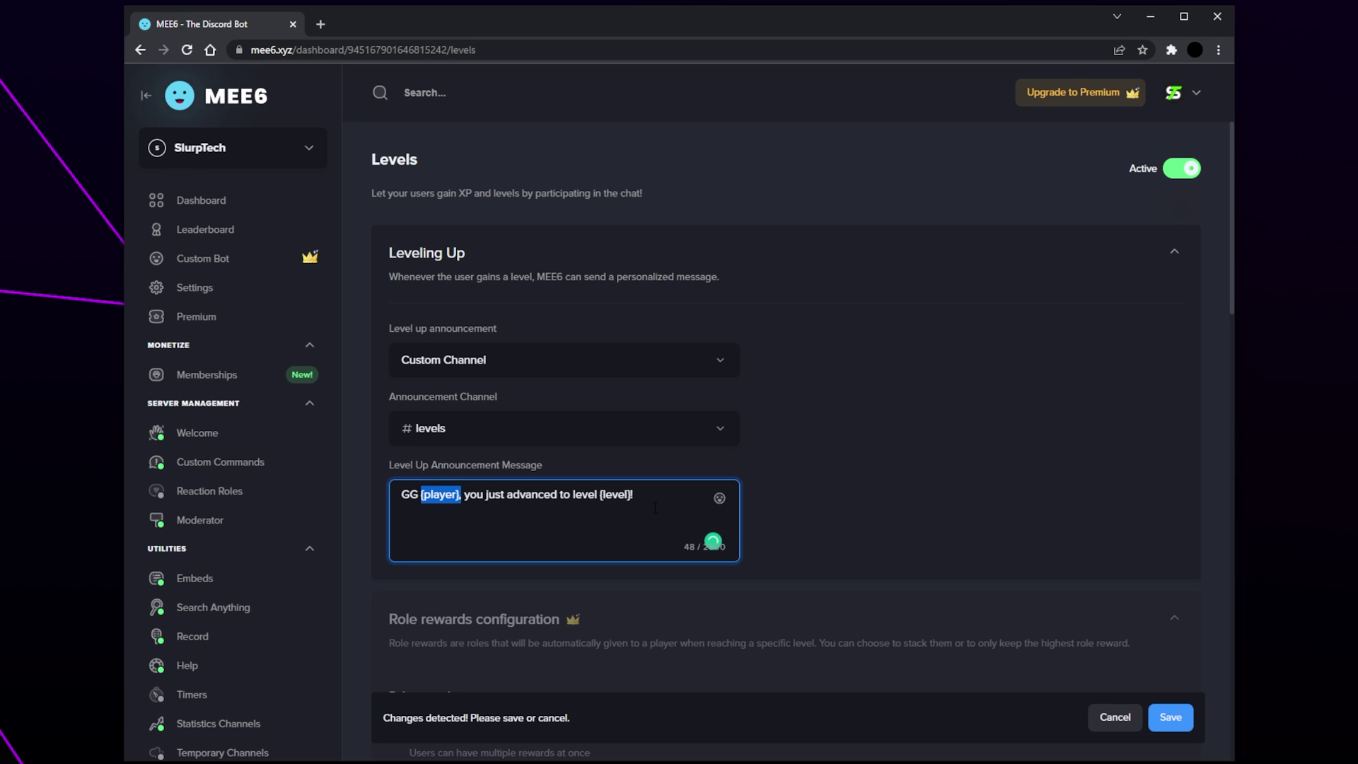
{"action": "left_click", "coordinate": [487, 500]}
{"action": "scroll", "coordinate": [812, 499], "scroll_direction": "down", "scroll_amount": 6}
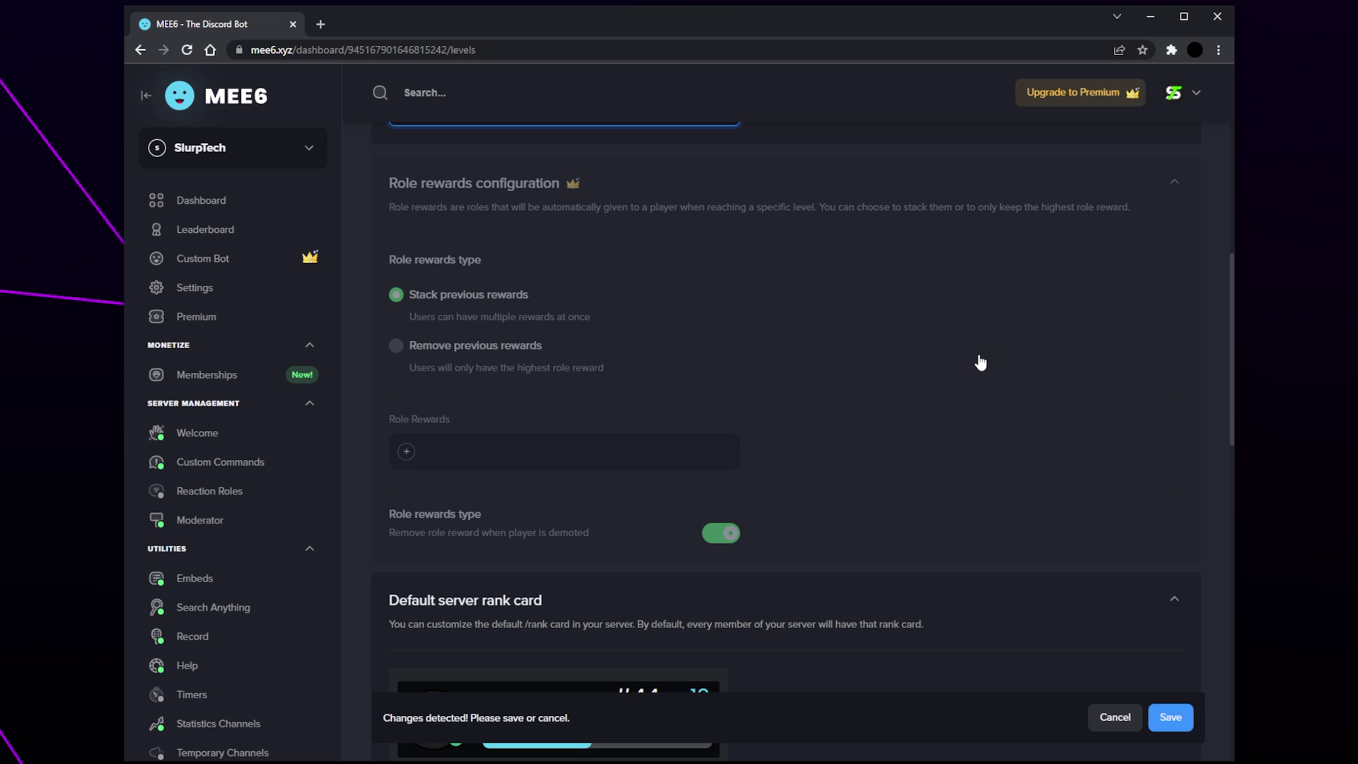
Step: Give the server rank card a green accent colour, after trying pink, and save it
{"action": "scroll", "coordinate": [981, 362], "scroll_direction": "down", "scroll_amount": 4}
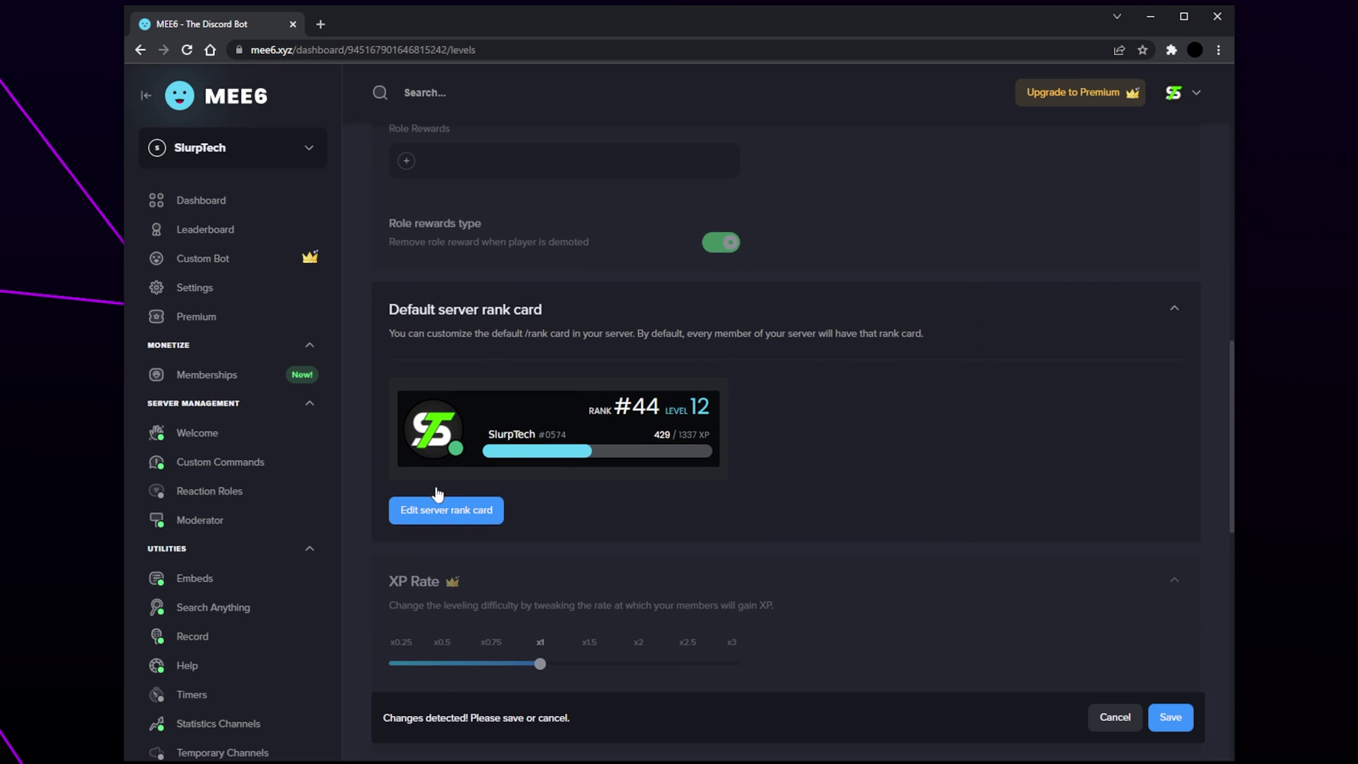
{"action": "left_click", "coordinate": [425, 509]}
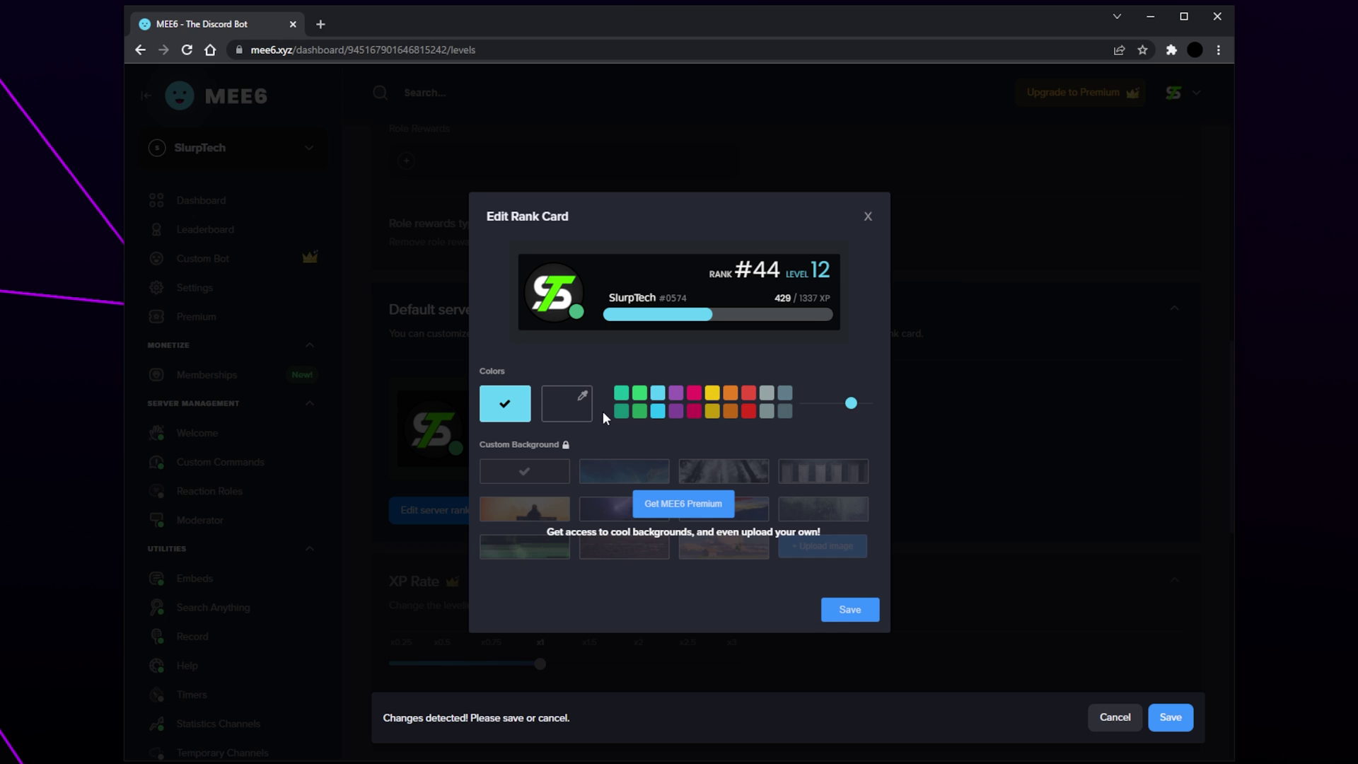
{"action": "left_click", "coordinate": [696, 402]}
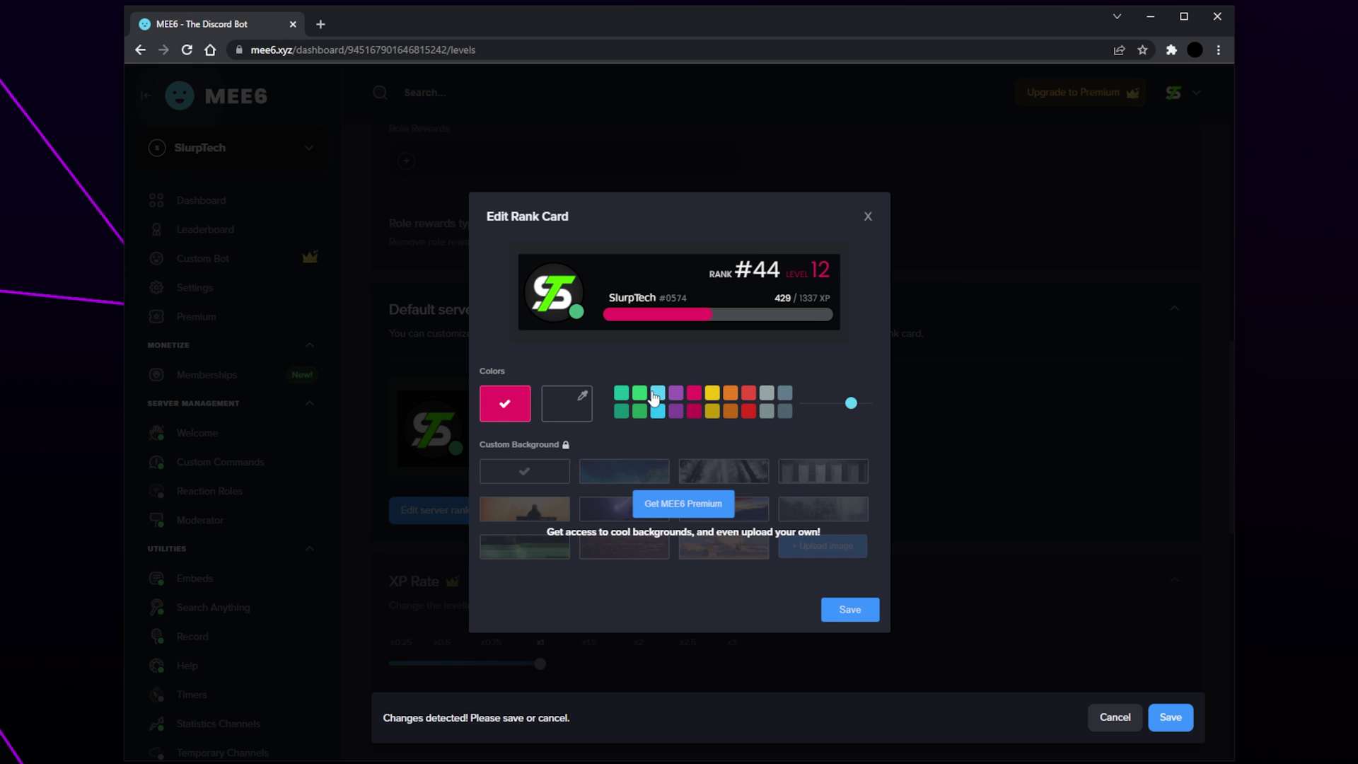
{"action": "left_click", "coordinate": [641, 395]}
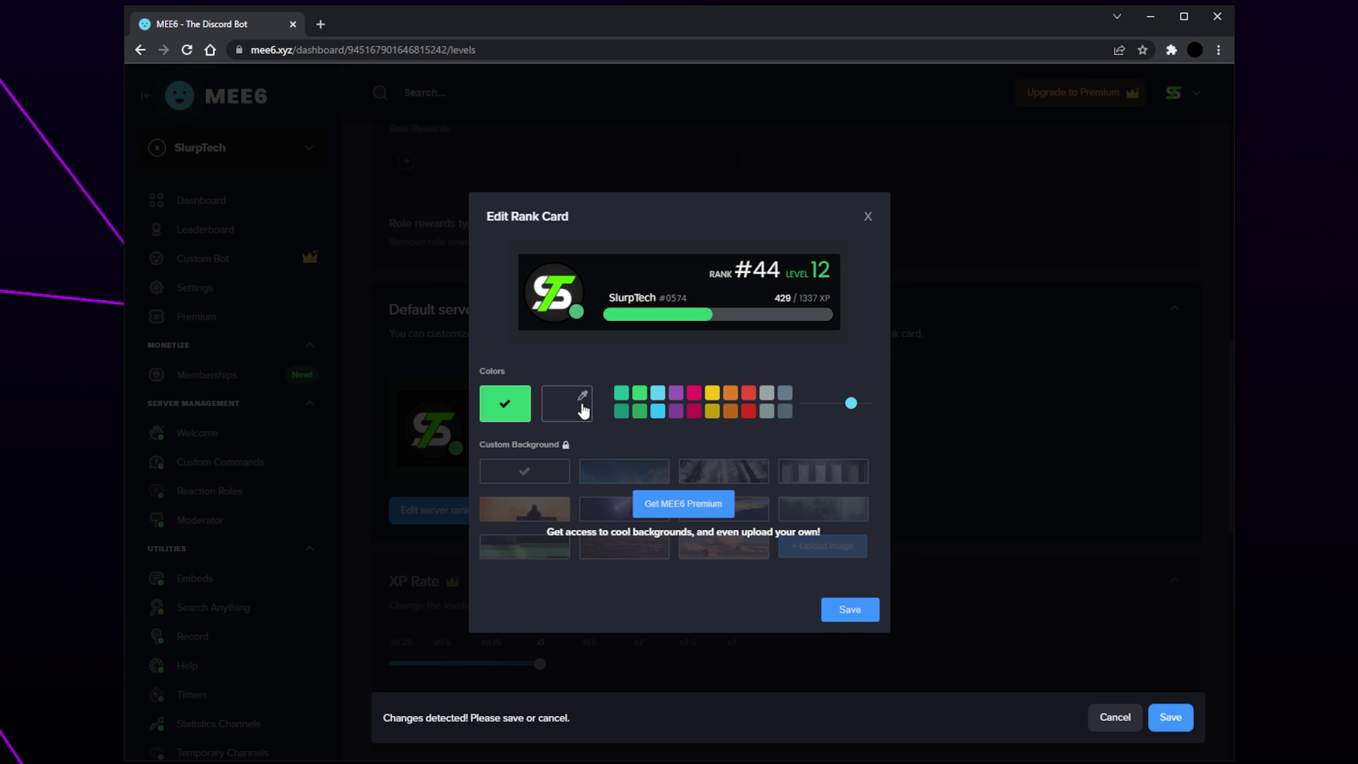
{"action": "left_click", "coordinate": [848, 611]}
{"action": "scroll", "coordinate": [913, 523], "scroll_direction": "down", "scroll_amount": 7}
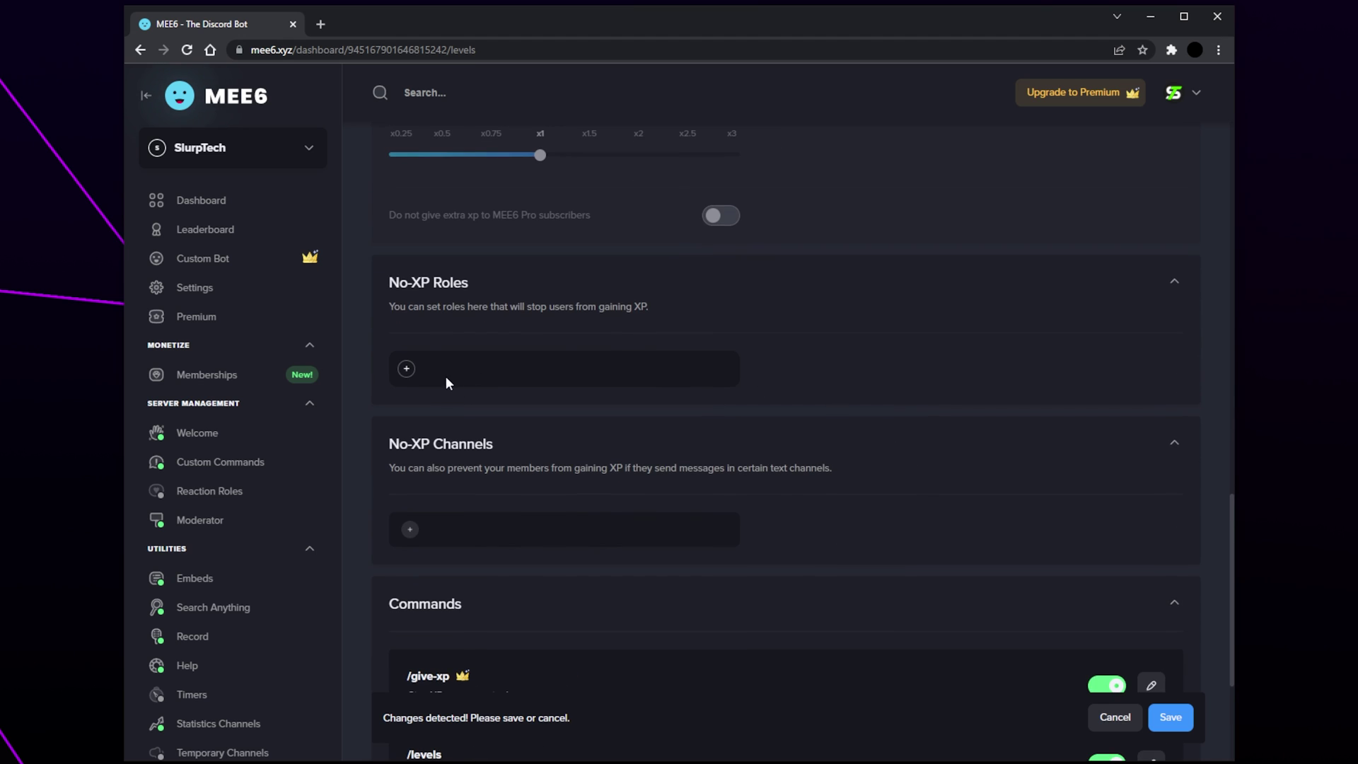
{"action": "scroll", "coordinate": [440, 376], "scroll_direction": "down", "scroll_amount": 1}
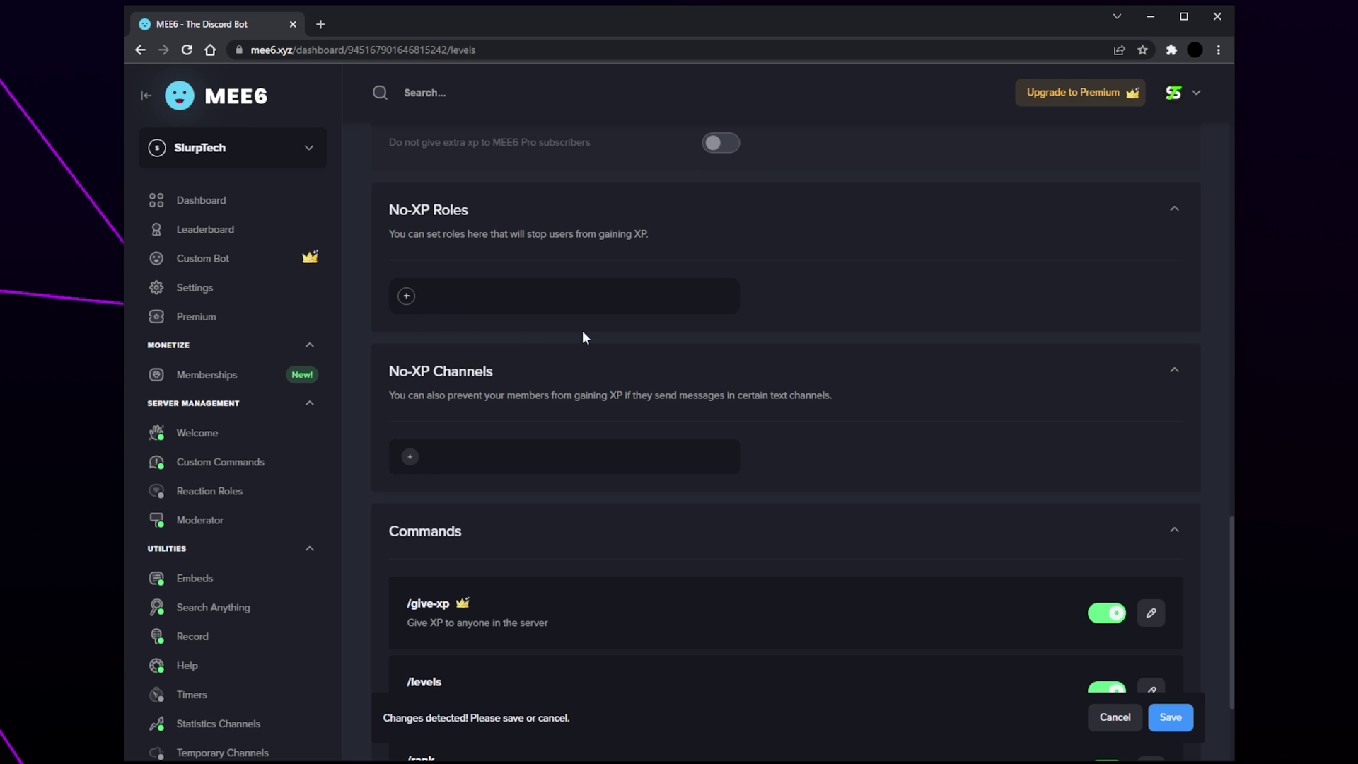
{"action": "scroll", "coordinate": [789, 318], "scroll_direction": "down", "scroll_amount": 2}
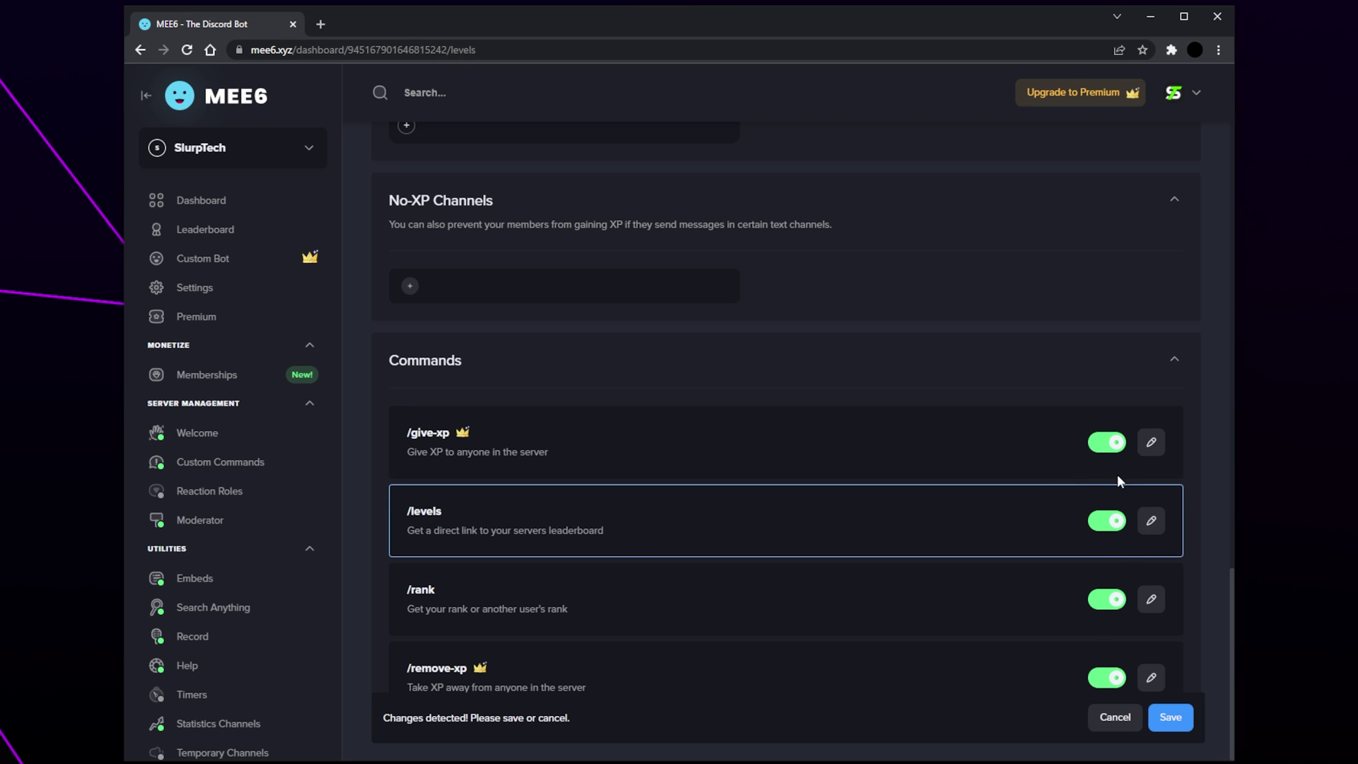
{"action": "left_click", "coordinate": [1104, 445]}
{"action": "left_click", "coordinate": [1101, 444]}
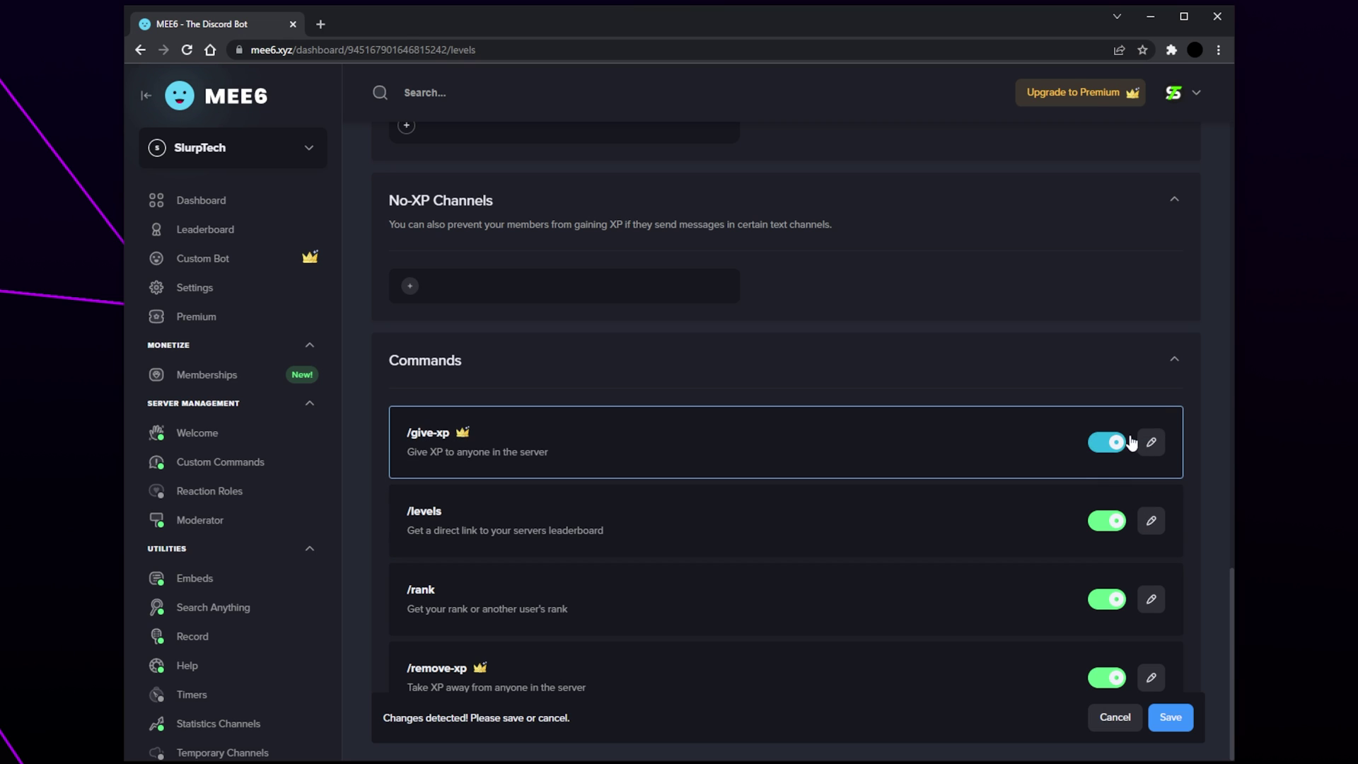